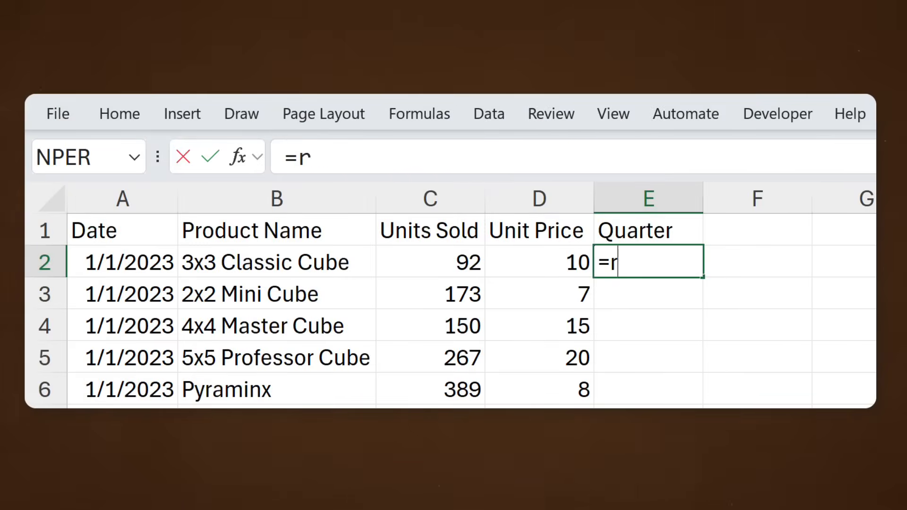
Start a formula in Quarter cell E2 with ROUNDUP wrapped around MONTH of the date in A2.
{"action": "key", "text": "Down"}
{"action": "key", "text": "Down"}
{"action": "key", "text": "Tab"}
{"action": "type", "text": "month("}
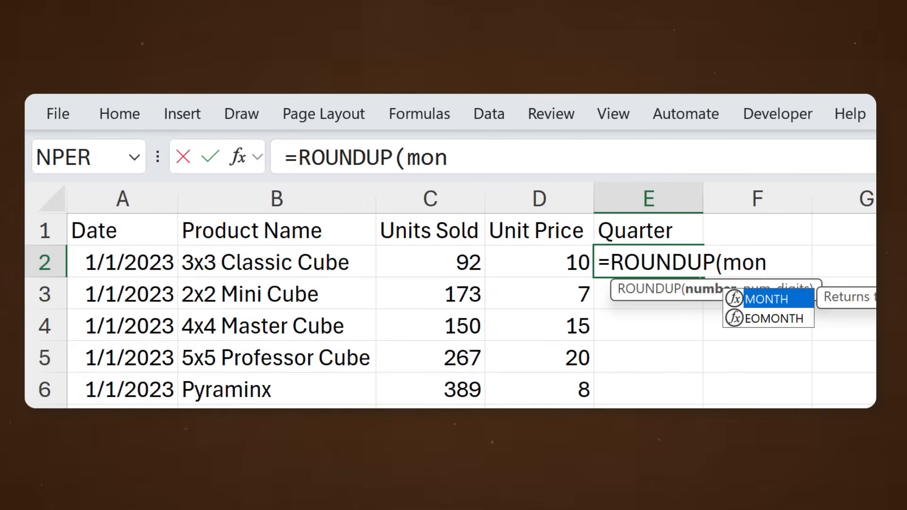
{"action": "left_click", "coordinate": [154, 259]}
{"action": "type", "text": ")"}
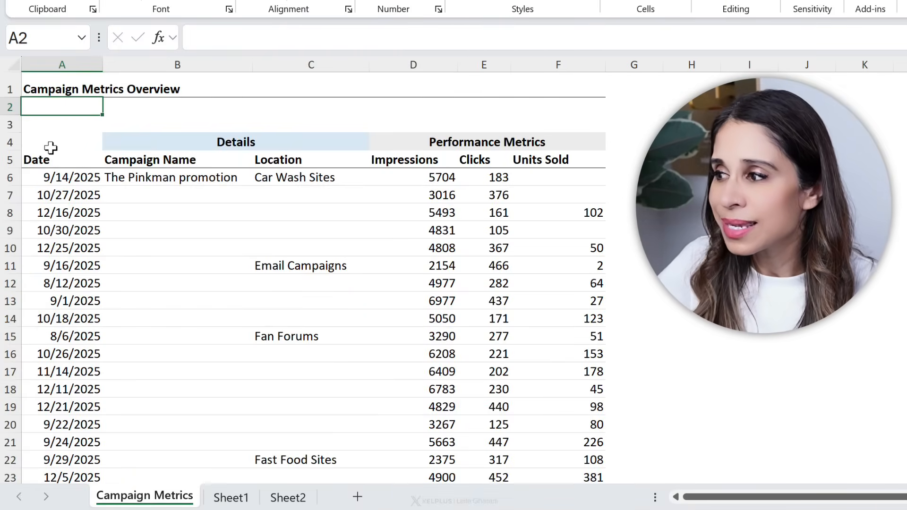
Examine the campaign metrics table and the Campaign Name cells below The Pinkman promotion for gaps.
{"action": "left_click_drag", "start_coordinate": [52, 148], "coordinate": [533, 363]}
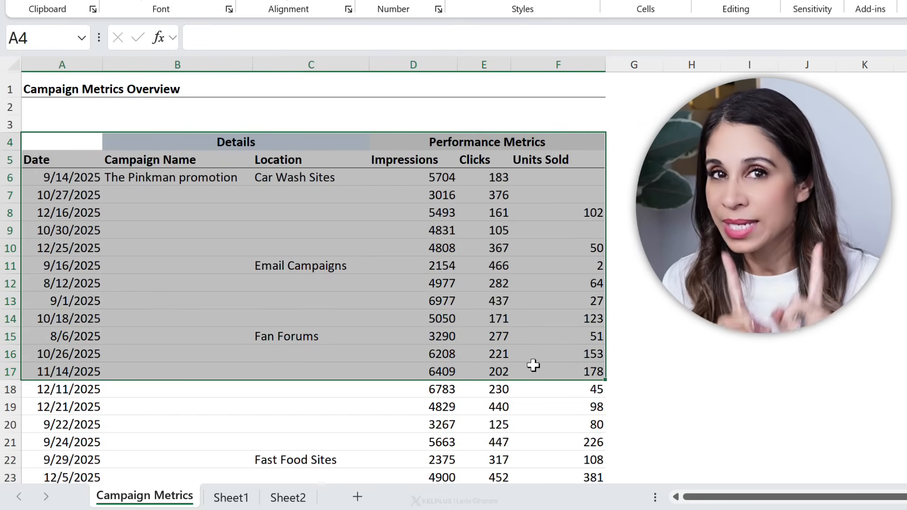
{"action": "left_click", "coordinate": [215, 235]}
{"action": "left_click_drag", "start_coordinate": [194, 201], "coordinate": [211, 383]}
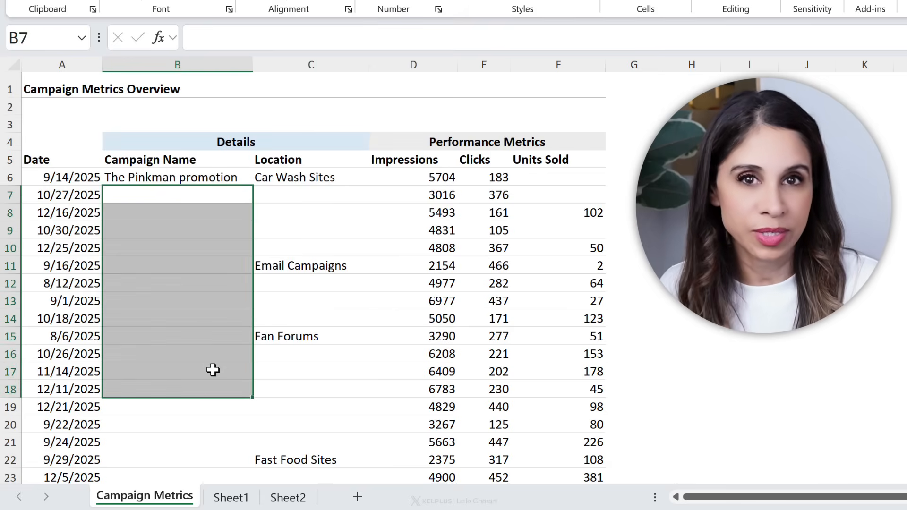
{"action": "left_click", "coordinate": [212, 369]}
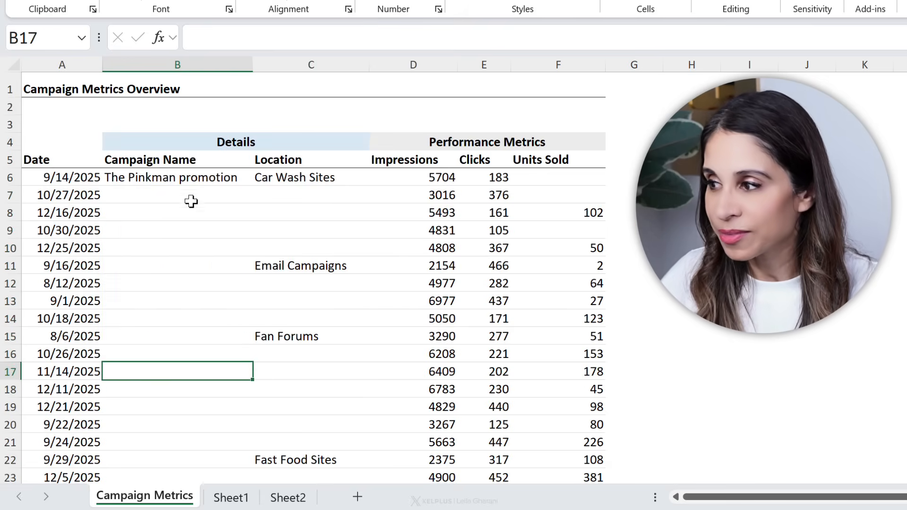
{"action": "left_click_drag", "start_coordinate": [169, 196], "coordinate": [192, 369]}
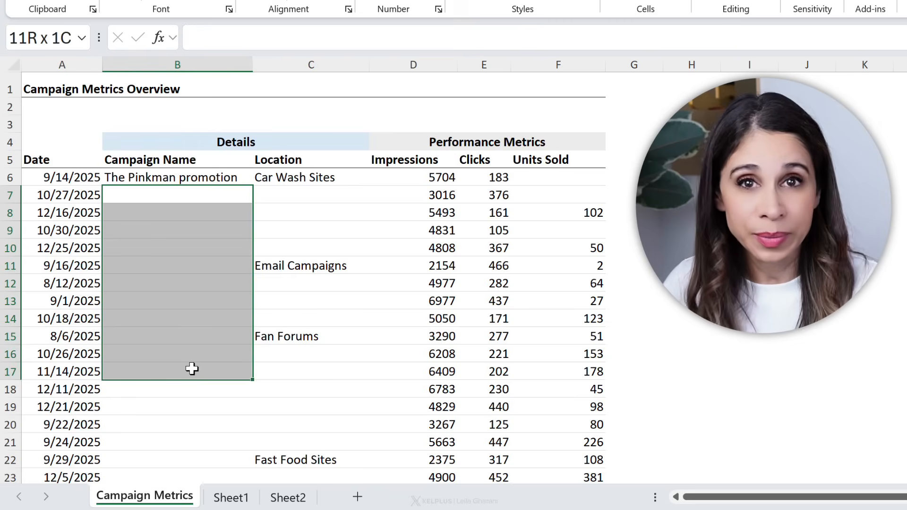
{"action": "left_click", "coordinate": [170, 319]}
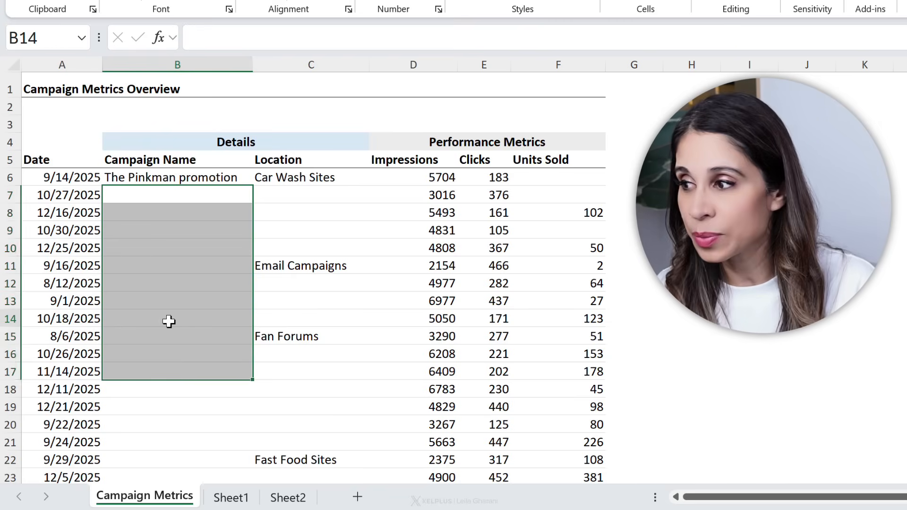
{"action": "left_click", "coordinate": [162, 227]}
{"action": "left_click", "coordinate": [171, 196]}
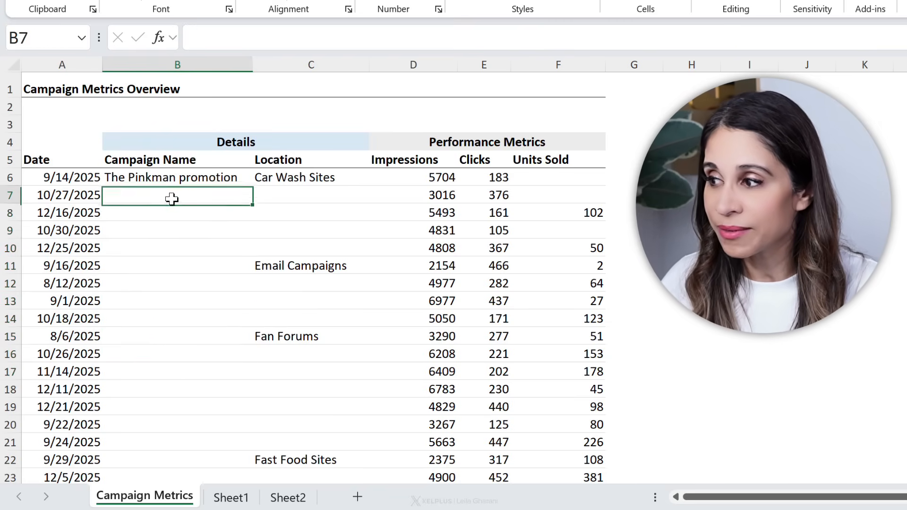
{"action": "left_click", "coordinate": [201, 175]}
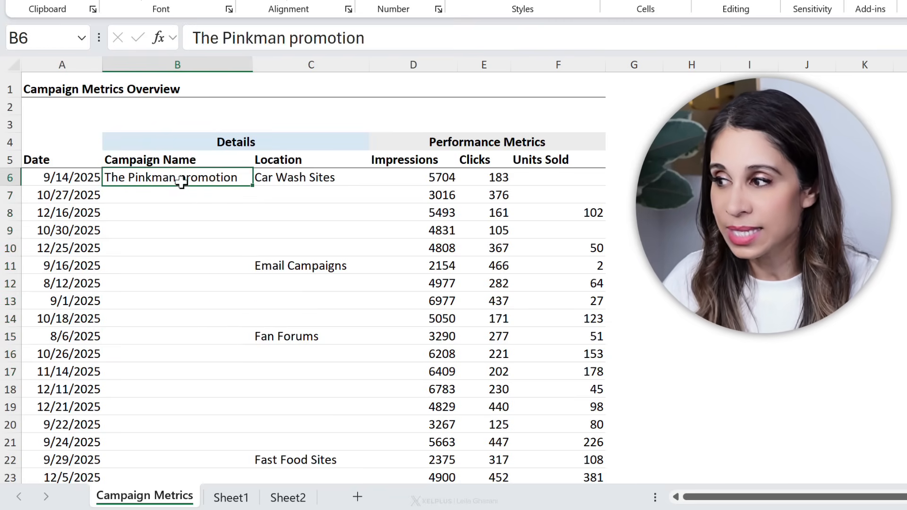
Examine the Location column for gaps below Car Wash Sites, Email Campaigns and Fan Forums.
{"action": "left_click_drag", "start_coordinate": [290, 197], "coordinate": [300, 245]}
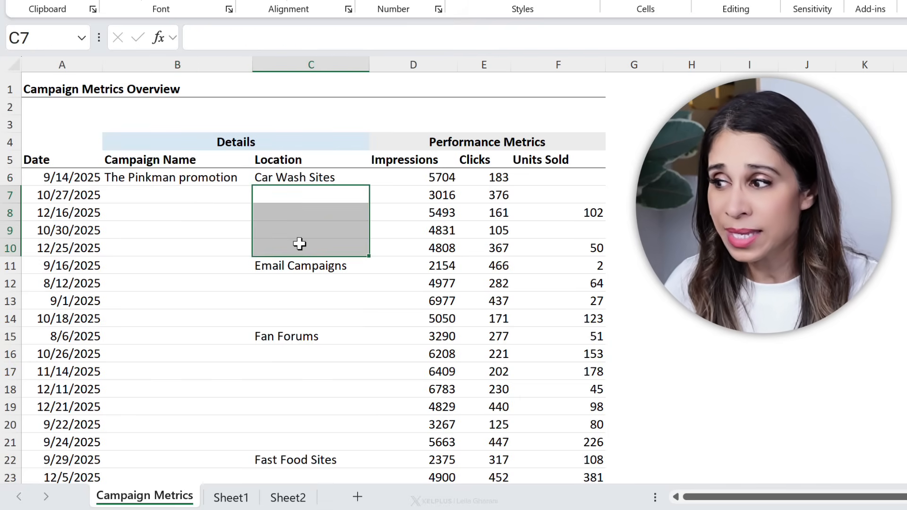
{"action": "left_click_drag", "start_coordinate": [307, 285], "coordinate": [308, 317]}
{"action": "left_click", "coordinate": [305, 355]}
{"action": "left_click_drag", "start_coordinate": [304, 377], "coordinate": [308, 429]}
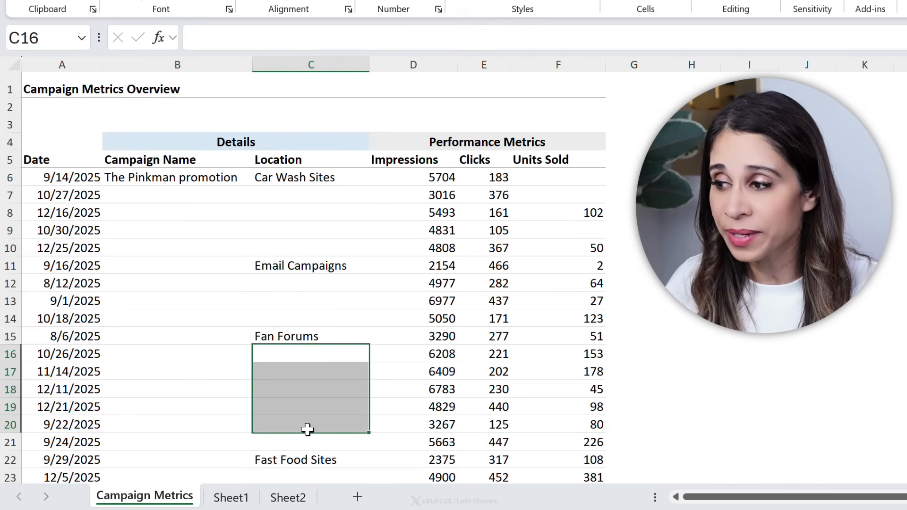
{"action": "left_click", "coordinate": [210, 367]}
Examine the separator rows between campaigns and the Campaign Name cells below Blue Sky special.
{"action": "scroll", "coordinate": [211, 364], "scroll_direction": "down", "scroll_amount": 7}
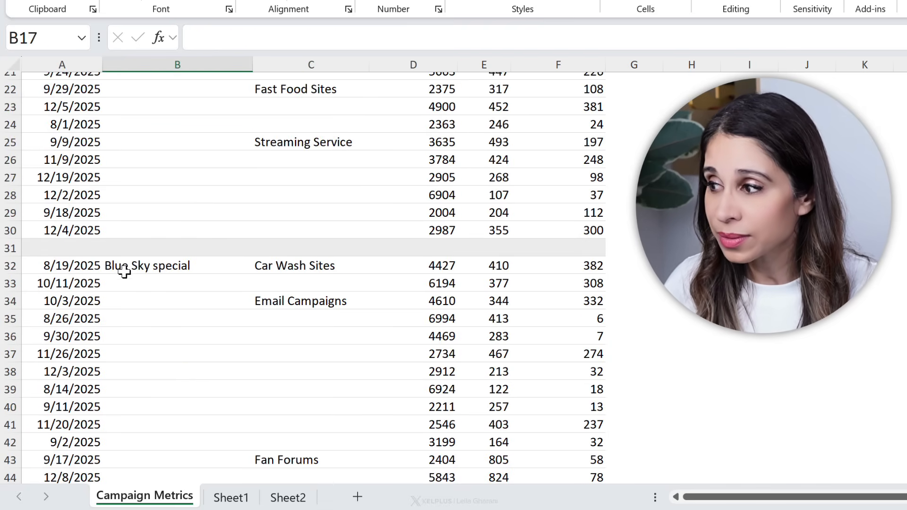
{"action": "left_click", "coordinate": [78, 247]}
{"action": "scroll", "coordinate": [212, 277], "scroll_direction": "down", "scroll_amount": 12}
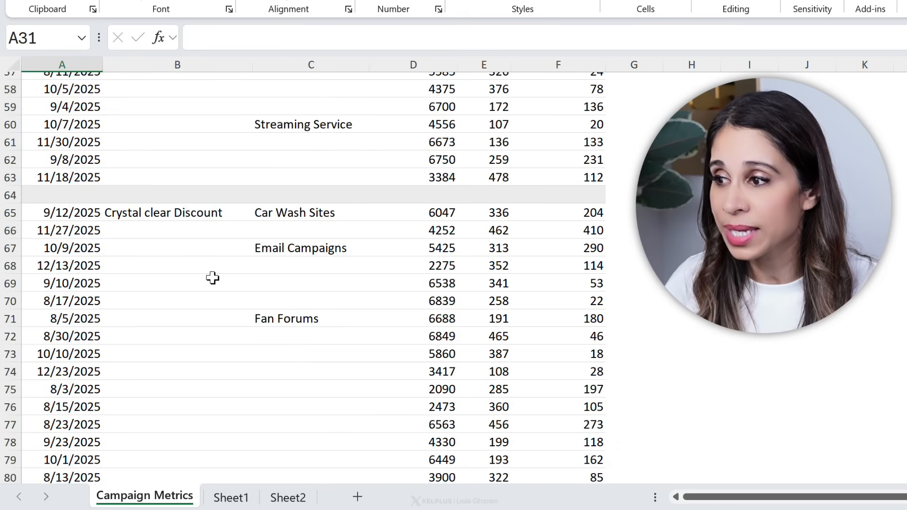
{"action": "scroll", "coordinate": [212, 278], "scroll_direction": "up", "scroll_amount": 19}
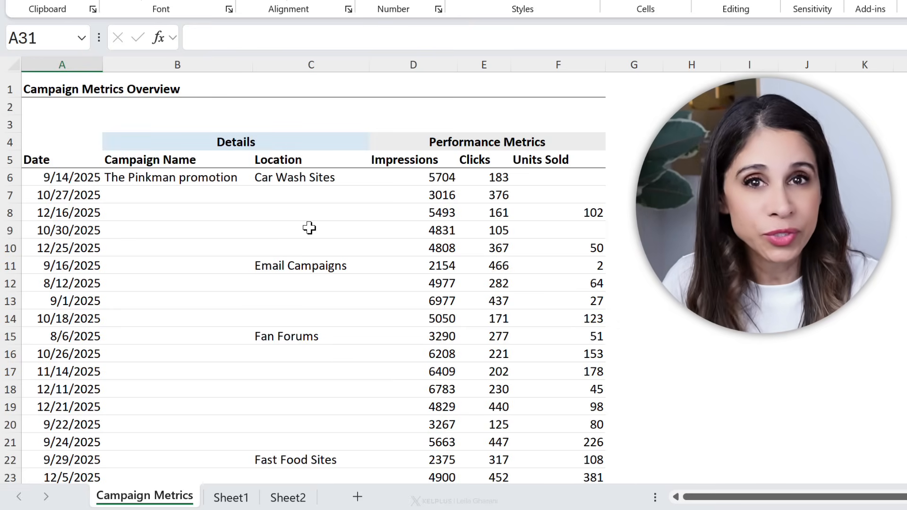
{"action": "scroll", "coordinate": [277, 270], "scroll_direction": "down", "scroll_amount": 10}
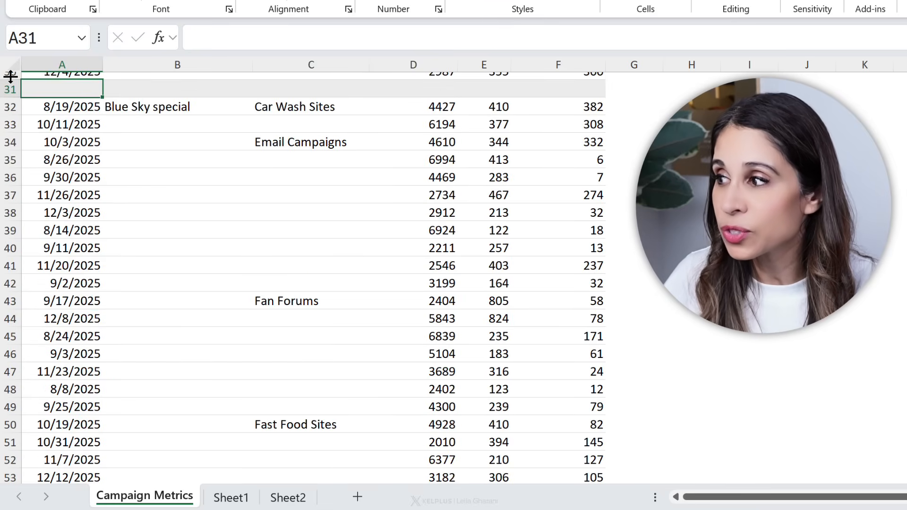
{"action": "left_click", "coordinate": [5, 89]}
{"action": "left_click", "coordinate": [144, 124]}
{"action": "left_click", "coordinate": [162, 109]}
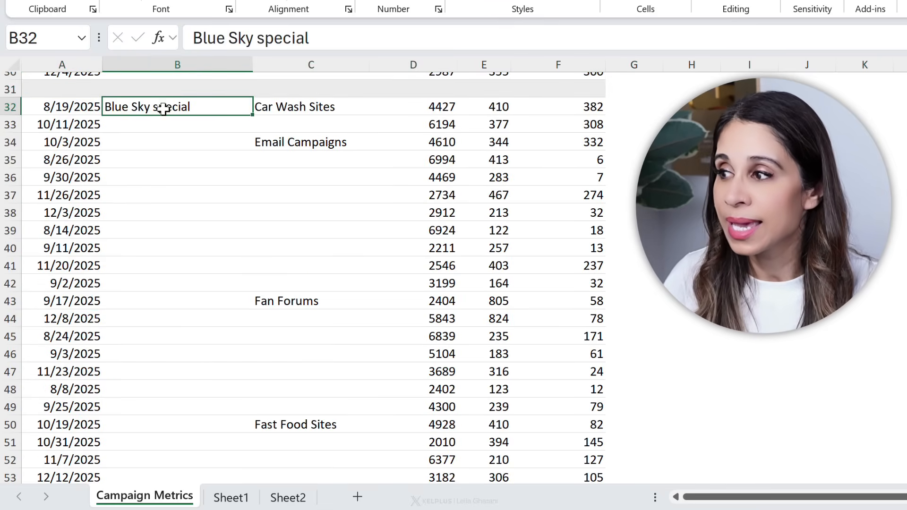
{"action": "left_click_drag", "start_coordinate": [178, 127], "coordinate": [186, 242]}
{"action": "left_click", "coordinate": [189, 243]}
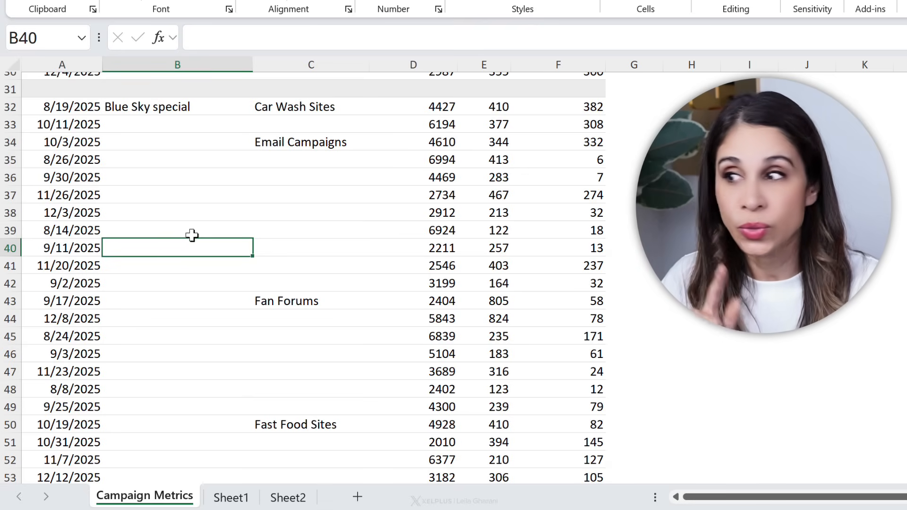
{"action": "scroll", "coordinate": [188, 247], "scroll_direction": "up", "scroll_amount": 10}
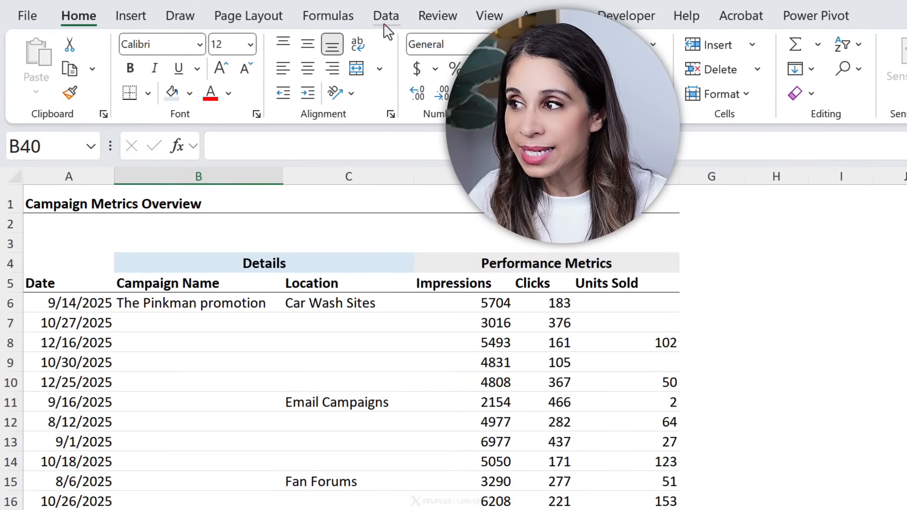
Review the data sources available for import, including files, databases, Azure and online services.
{"action": "left_click", "coordinate": [384, 17]}
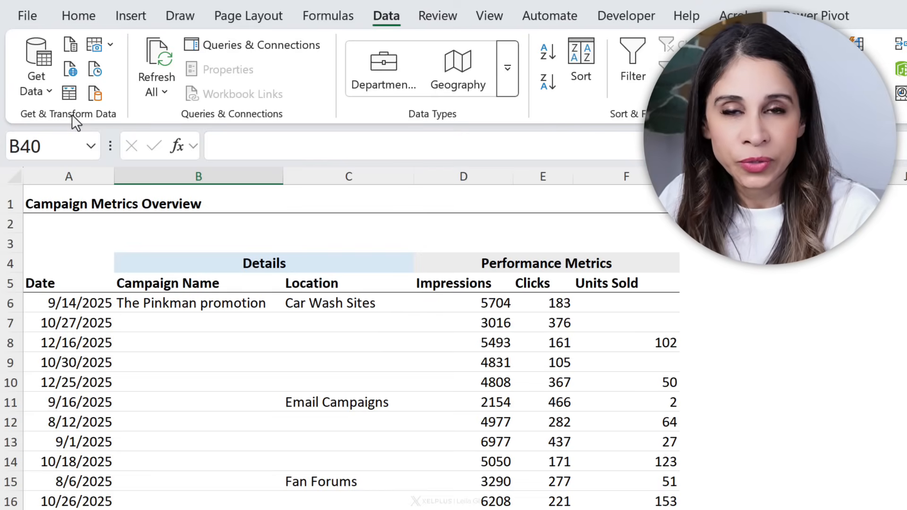
{"action": "left_click", "coordinate": [30, 96]}
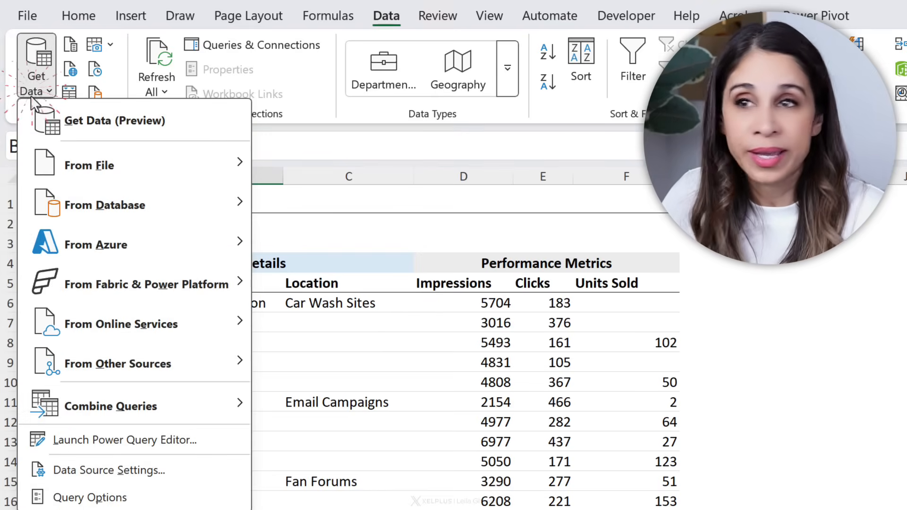
{"action": "mouse_move", "coordinate": [142, 169]}
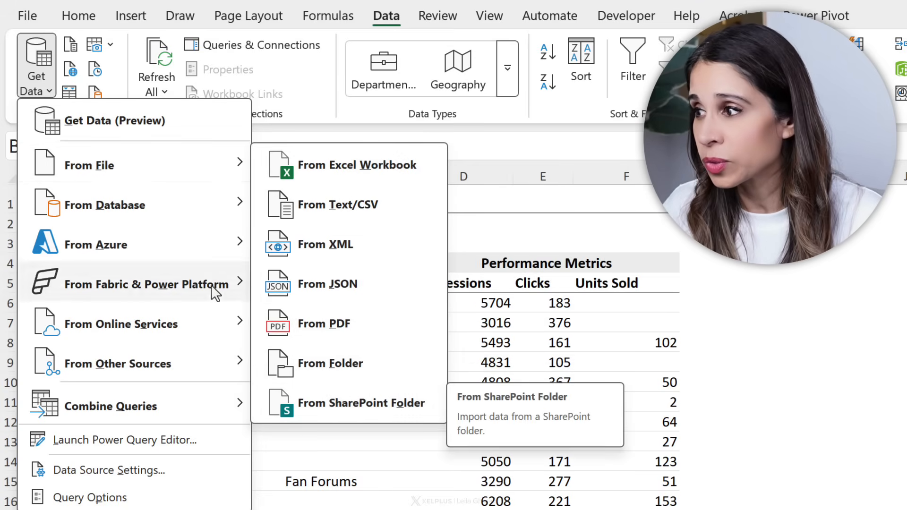
{"action": "mouse_move", "coordinate": [157, 216]}
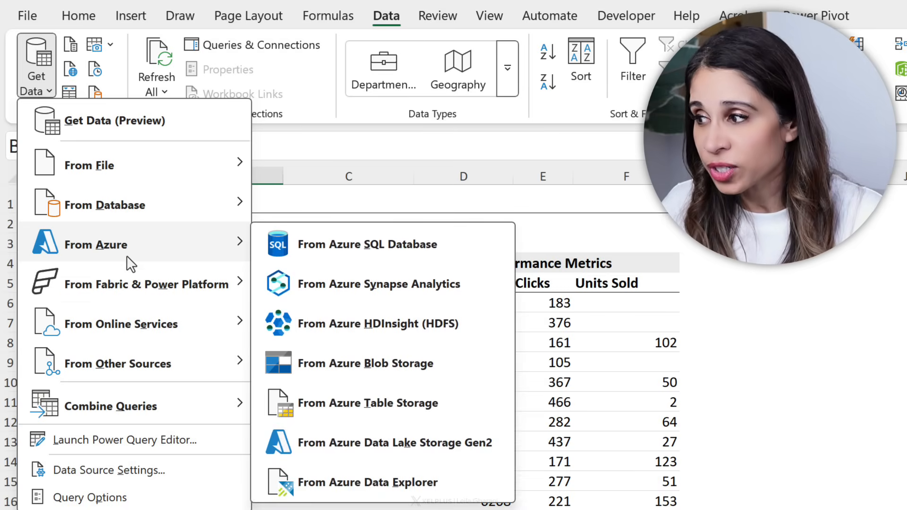
{"action": "mouse_move", "coordinate": [129, 324]}
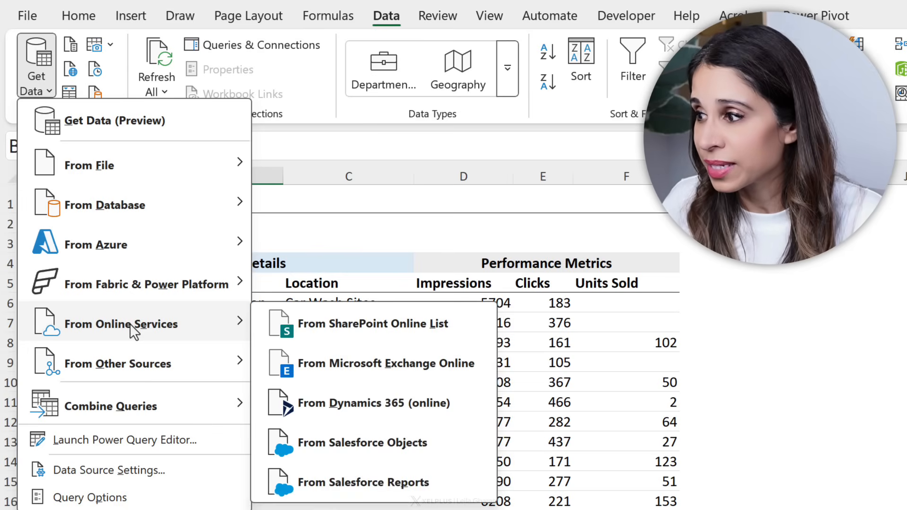
{"action": "mouse_move", "coordinate": [131, 367]}
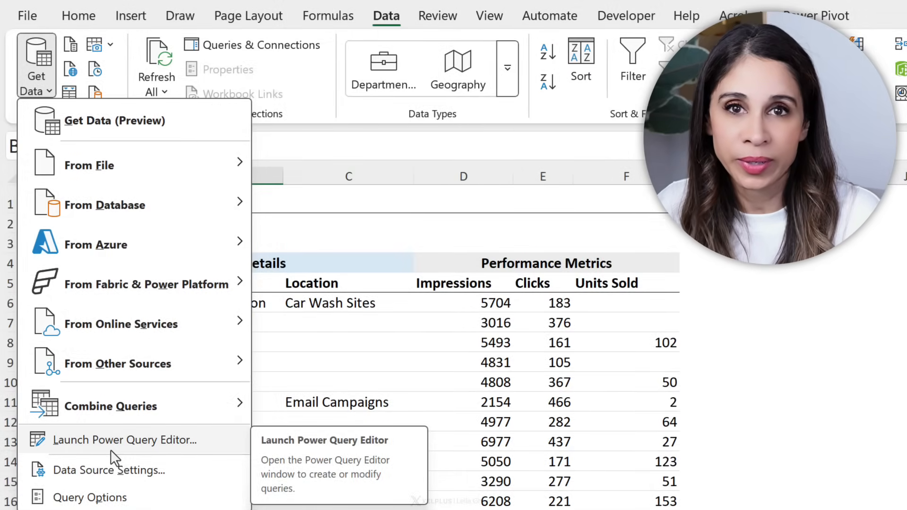
{"action": "left_click", "coordinate": [354, 334]}
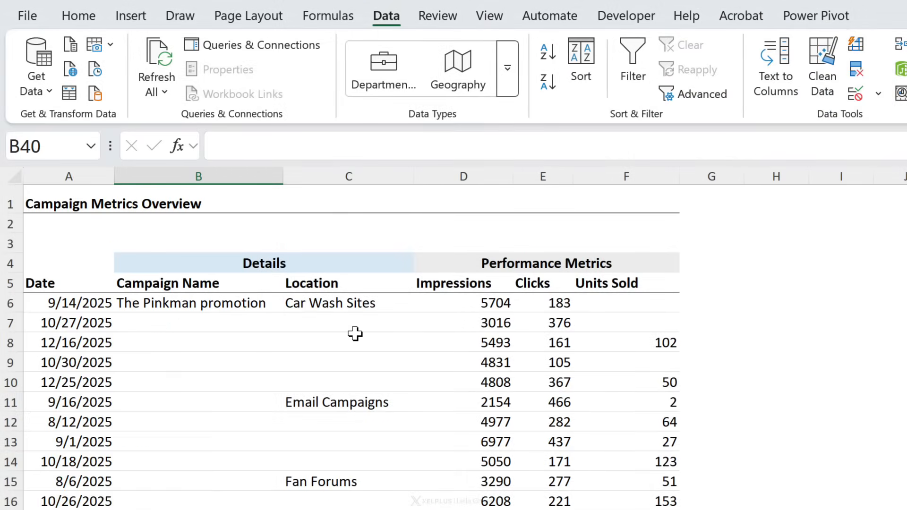
{"action": "left_click", "coordinate": [222, 328]}
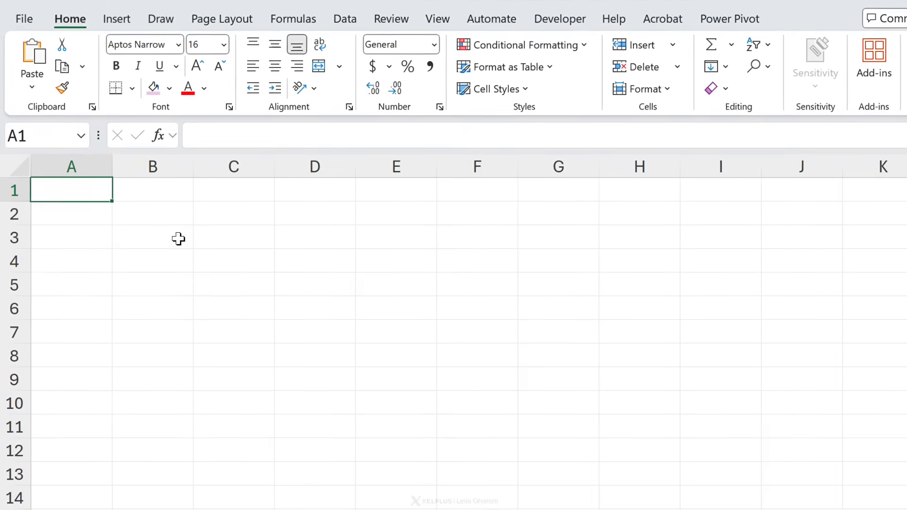
Import the workbook Marketing_Data.xlsx from the Data folder as an Excel workbook data source.
{"action": "left_click", "coordinate": [353, 21]}
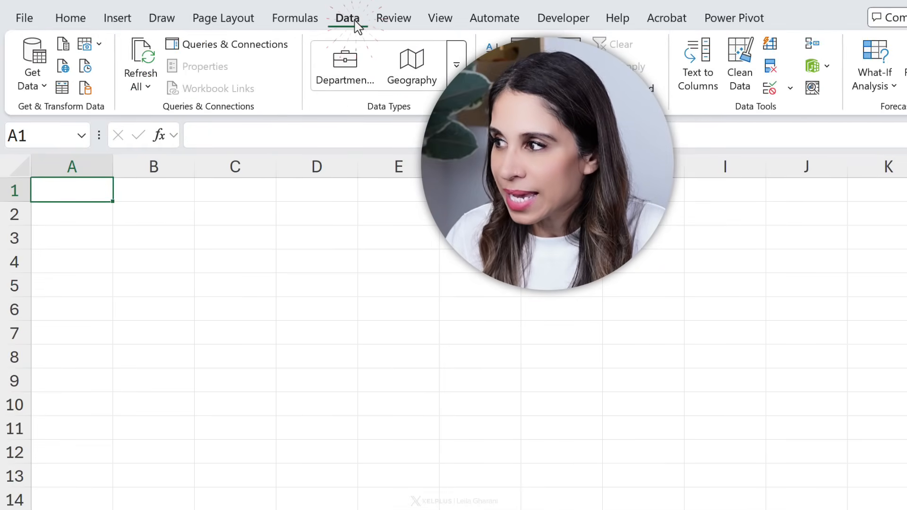
{"action": "left_click", "coordinate": [33, 81]}
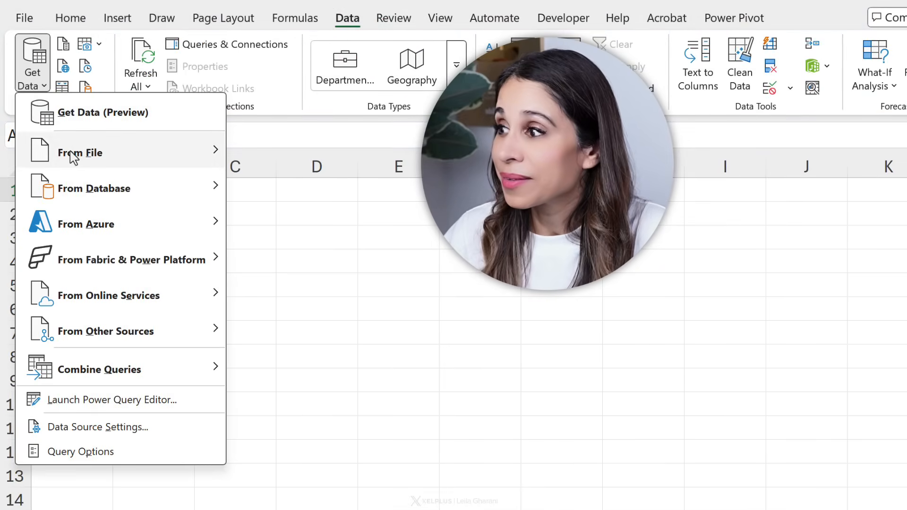
{"action": "mouse_move", "coordinate": [71, 157]}
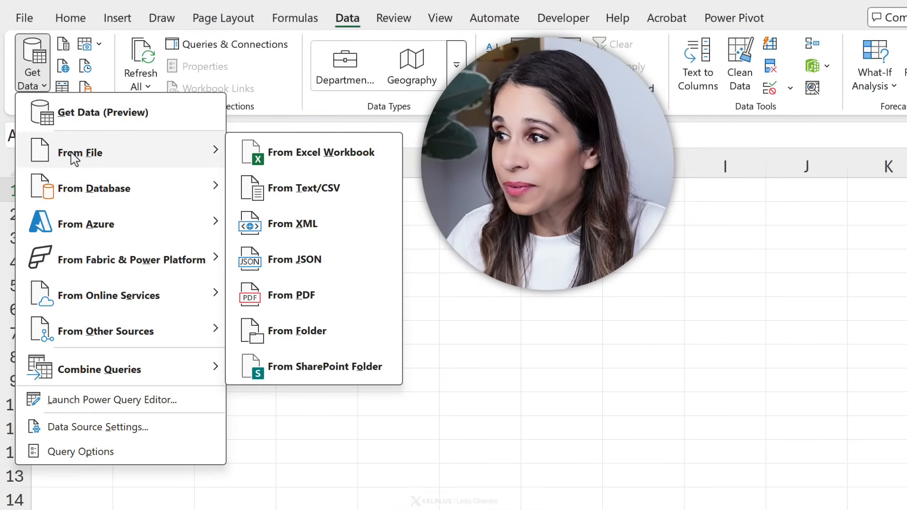
{"action": "left_click", "coordinate": [357, 158]}
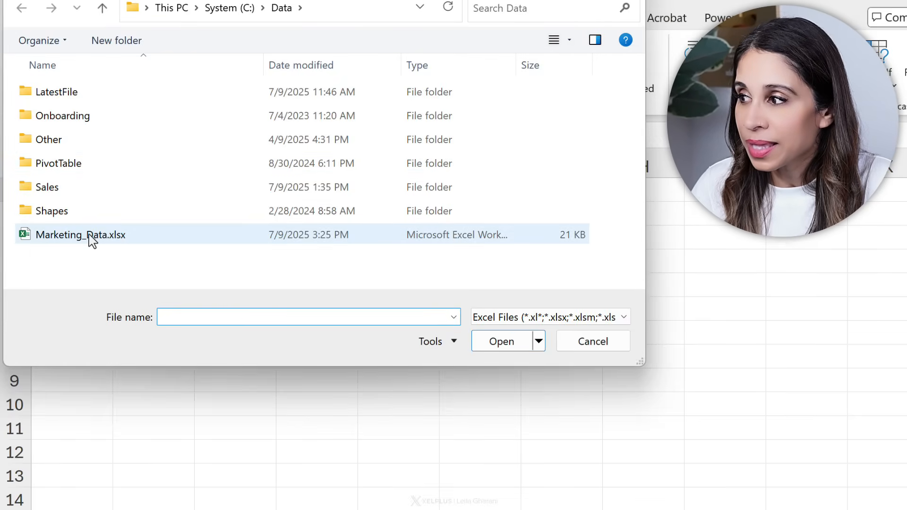
{"action": "left_click", "coordinate": [91, 238]}
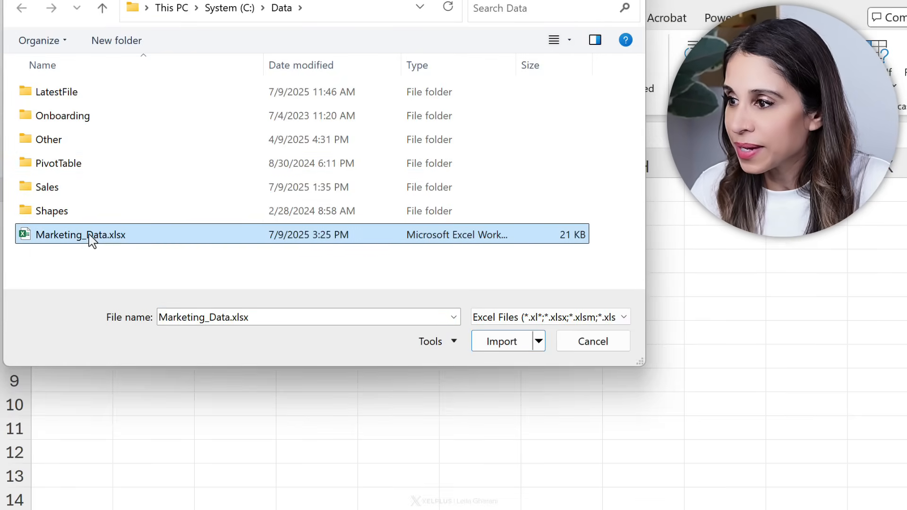
{"action": "left_click", "coordinate": [477, 341]}
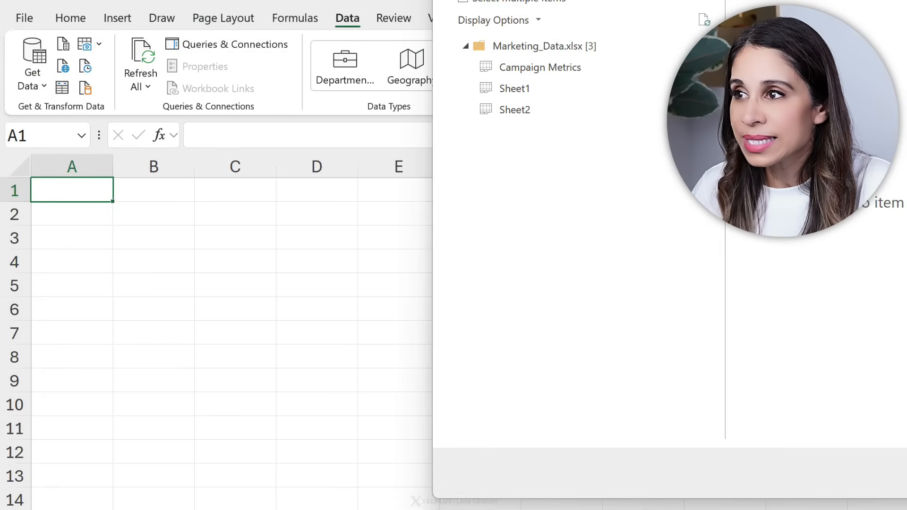
Open the Campaign Metrics sheet for transformation in the Power Query Editor and collapse the list of queries.
{"action": "left_click_drag", "start_coordinate": [713, 1], "coordinate": [343, 30]}
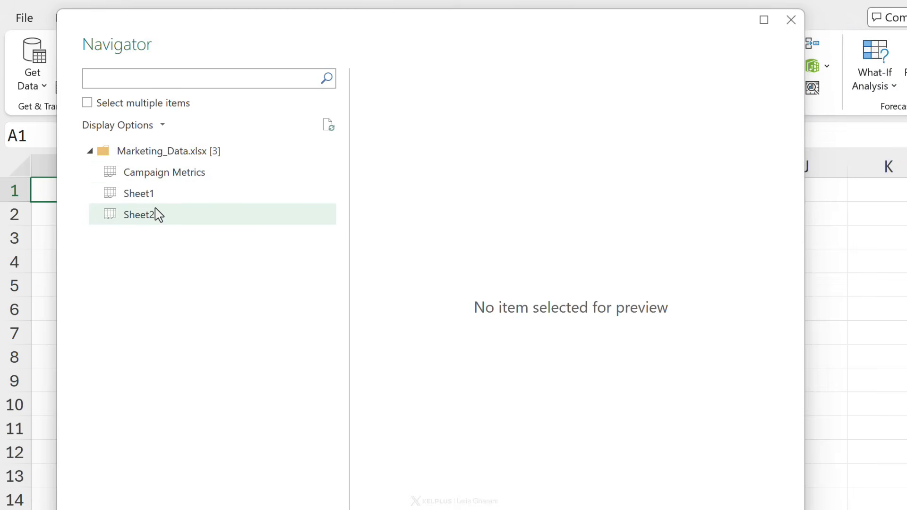
{"action": "left_click", "coordinate": [166, 180]}
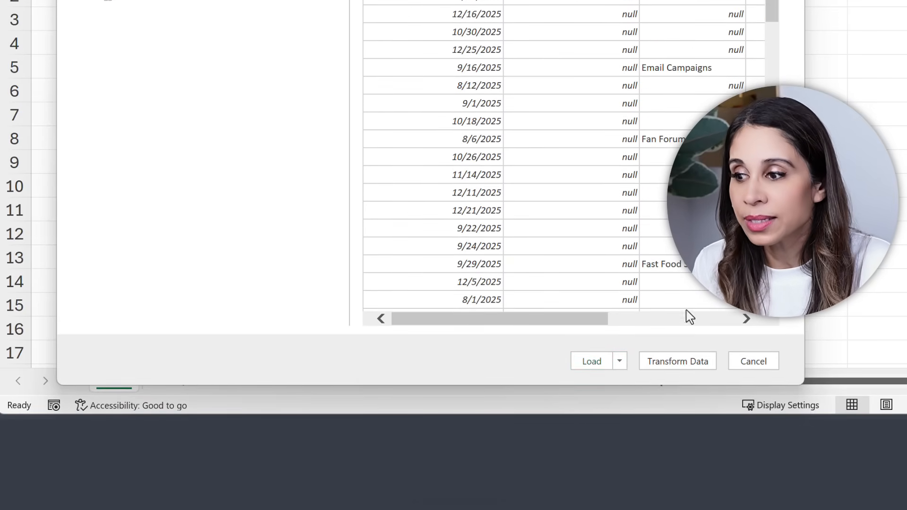
{"action": "left_click", "coordinate": [620, 362]}
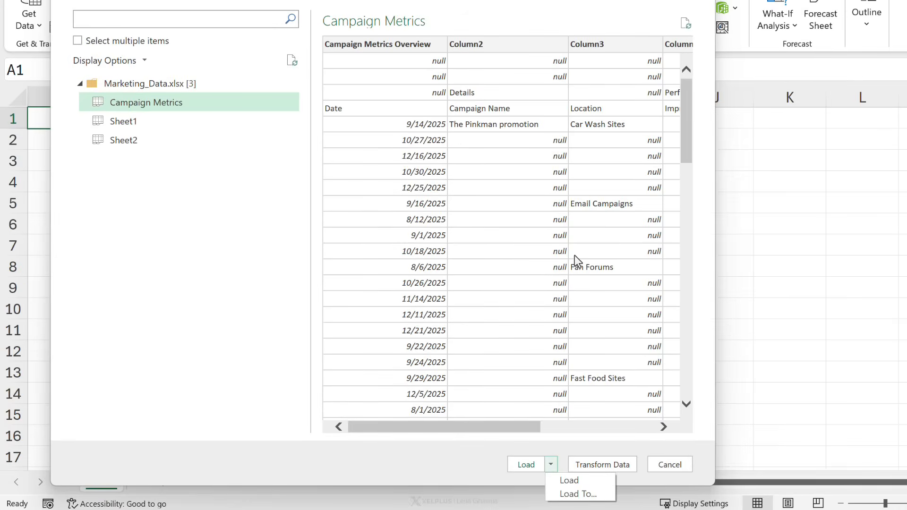
{"action": "left_click", "coordinate": [618, 176]}
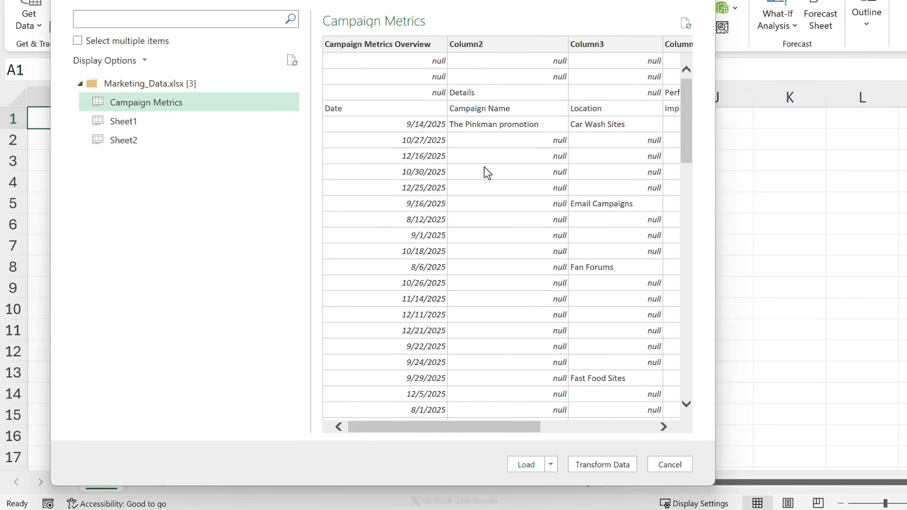
{"action": "left_click", "coordinate": [607, 465]}
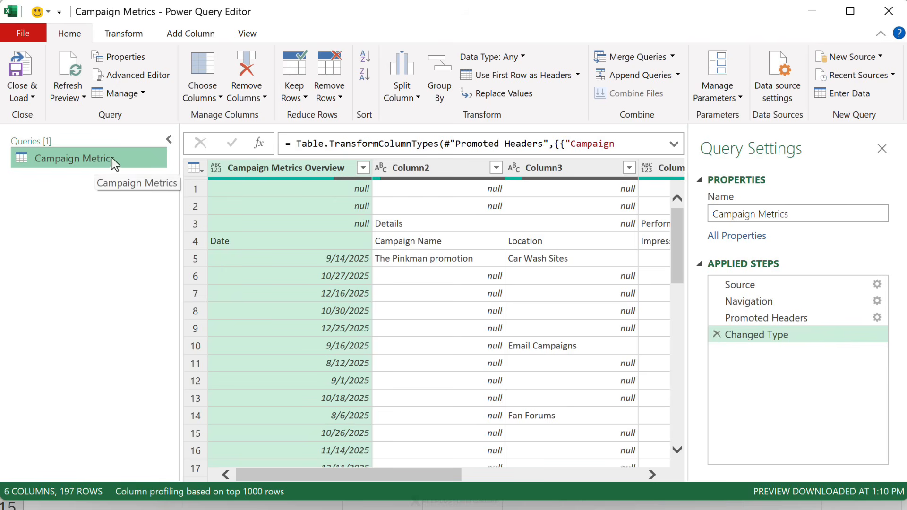
{"action": "left_click", "coordinate": [168, 140]}
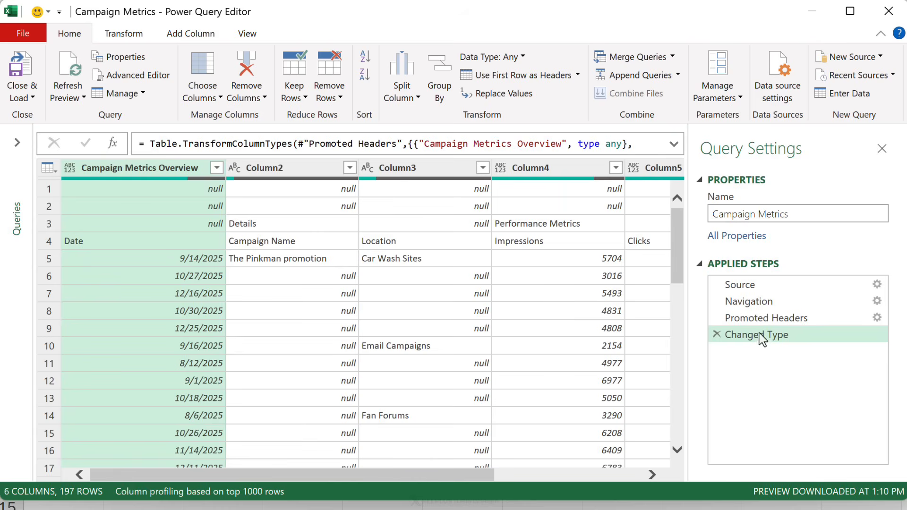
Review the Source and Navigation applied steps and the sheets the Navigation step can point to, leaving its selection as it is.
{"action": "left_click", "coordinate": [753, 286]}
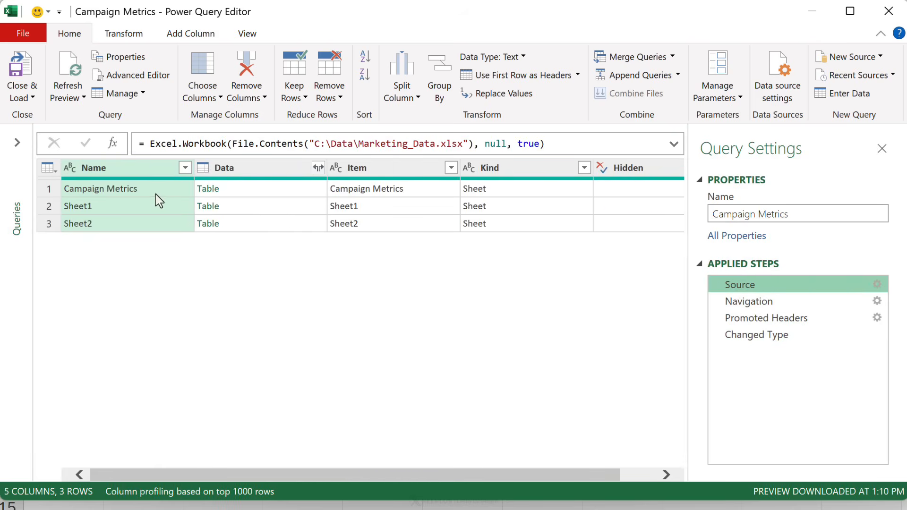
{"action": "left_click", "coordinate": [769, 302]}
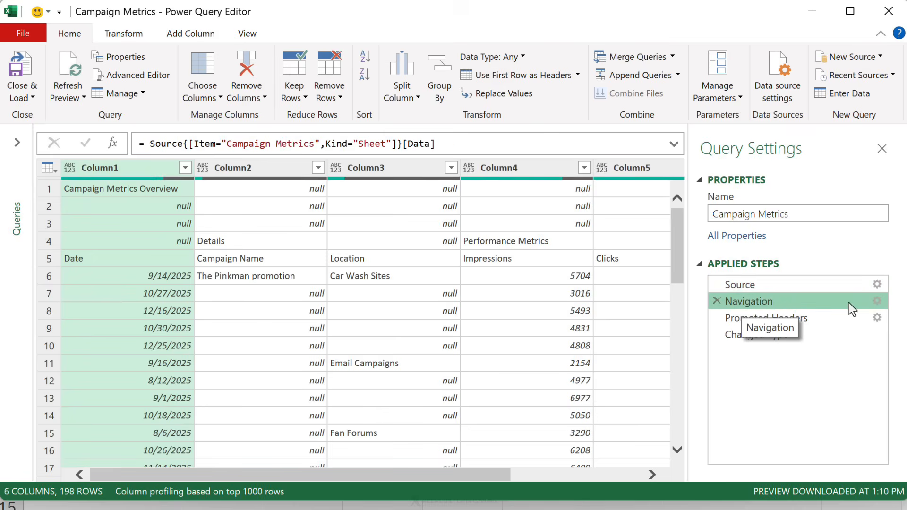
{"action": "left_click", "coordinate": [876, 302]}
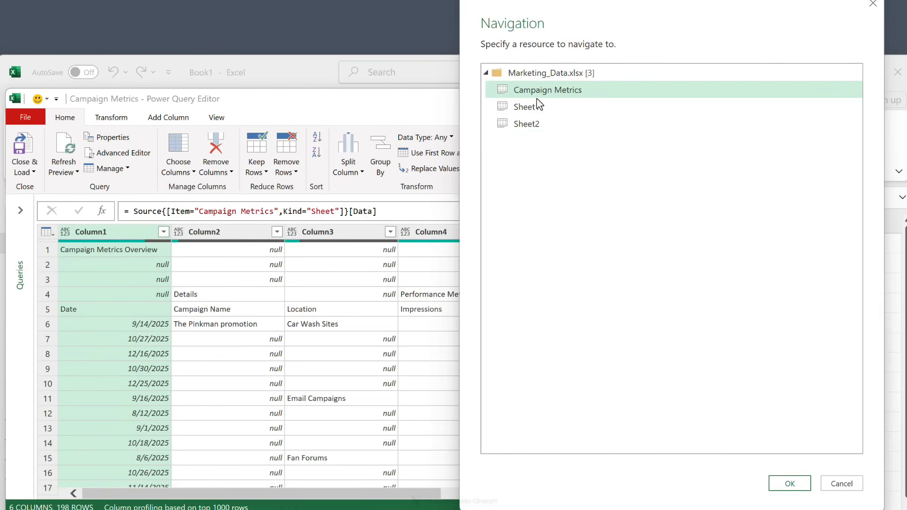
{"action": "left_click", "coordinate": [528, 74]}
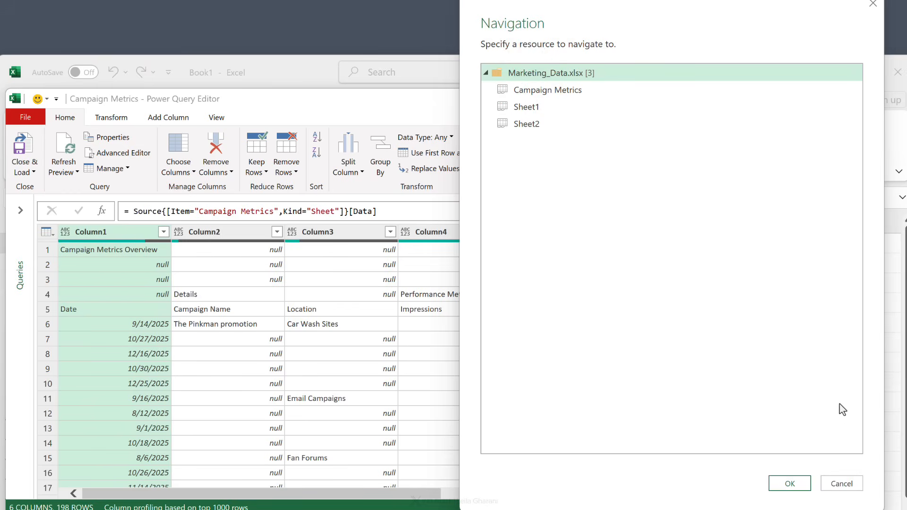
{"action": "left_click", "coordinate": [849, 484]}
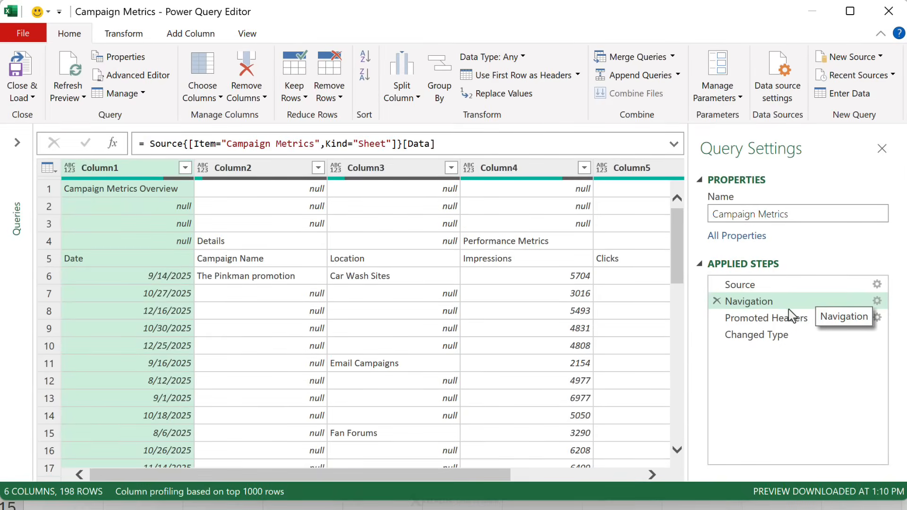
Delete the automatically added Promoted Headers and Changed Type steps from the Campaign Metrics query.
{"action": "left_click", "coordinate": [760, 325]}
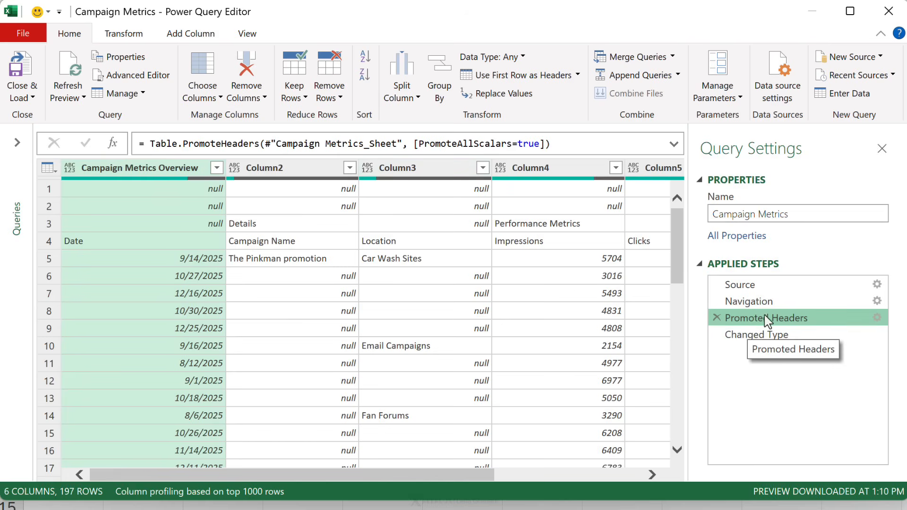
{"action": "left_click", "coordinate": [717, 317]}
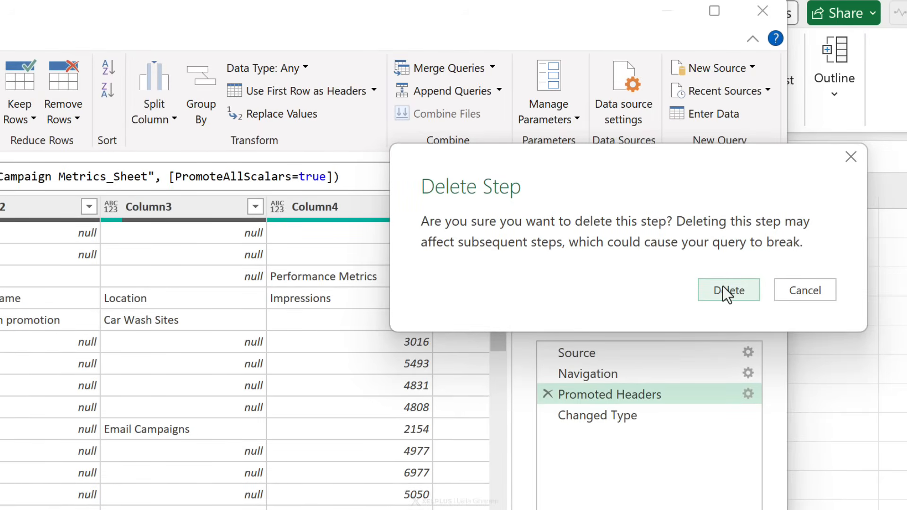
{"action": "left_click", "coordinate": [723, 286]}
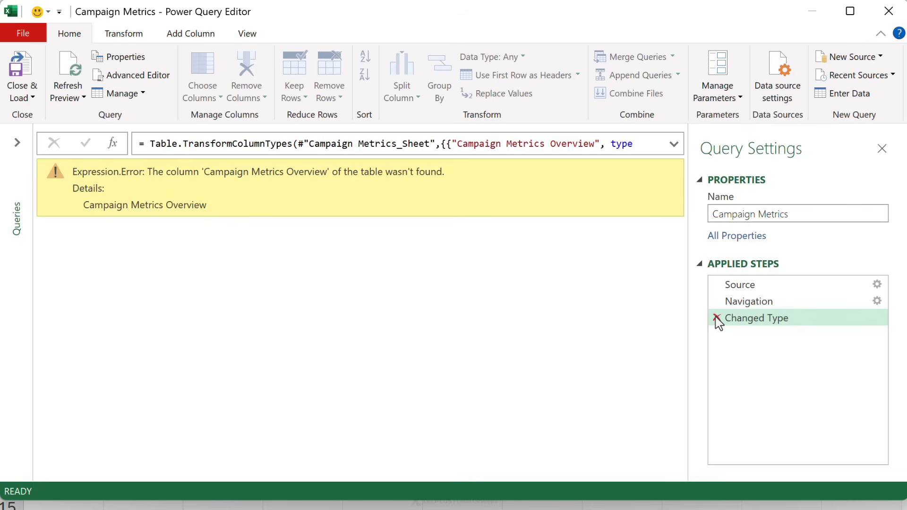
{"action": "left_click", "coordinate": [716, 325]}
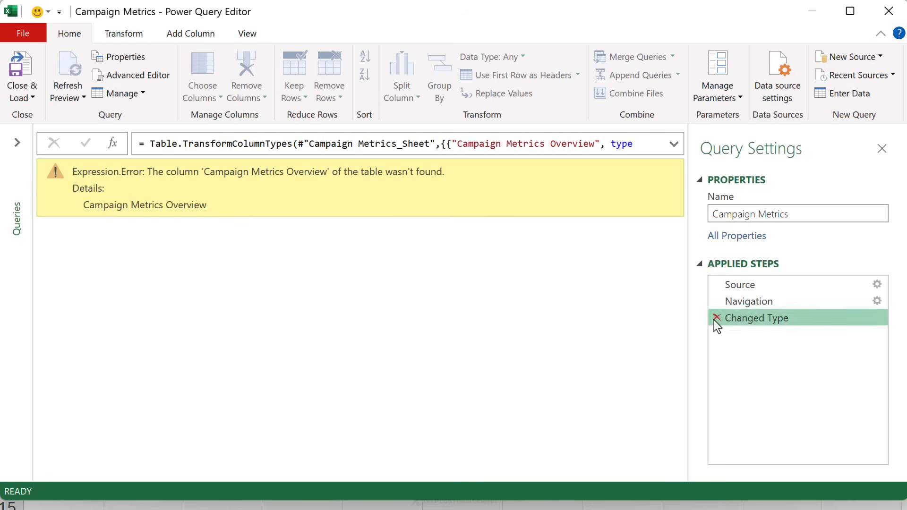
{"action": "left_click", "coordinate": [716, 318]}
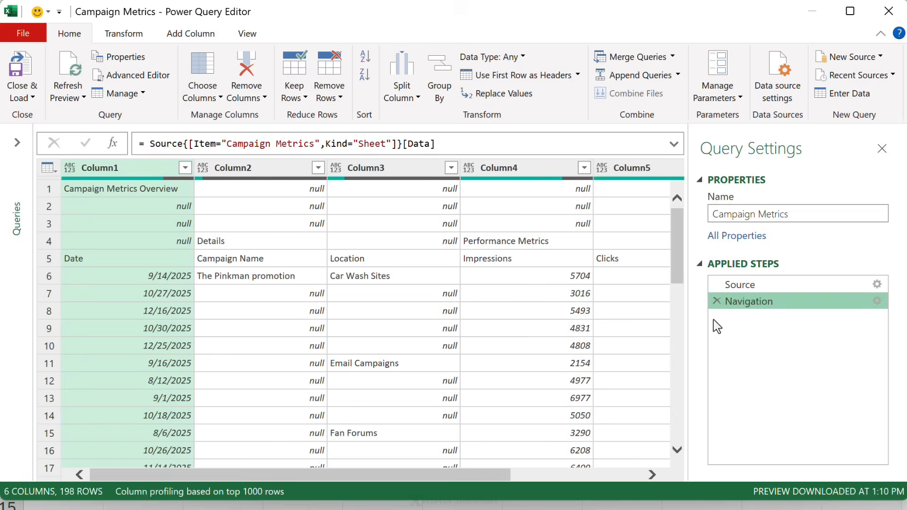
Remove the top 4 rows after the Navigation step and promote the first remaining row to column headers.
{"action": "left_click", "coordinate": [743, 285]}
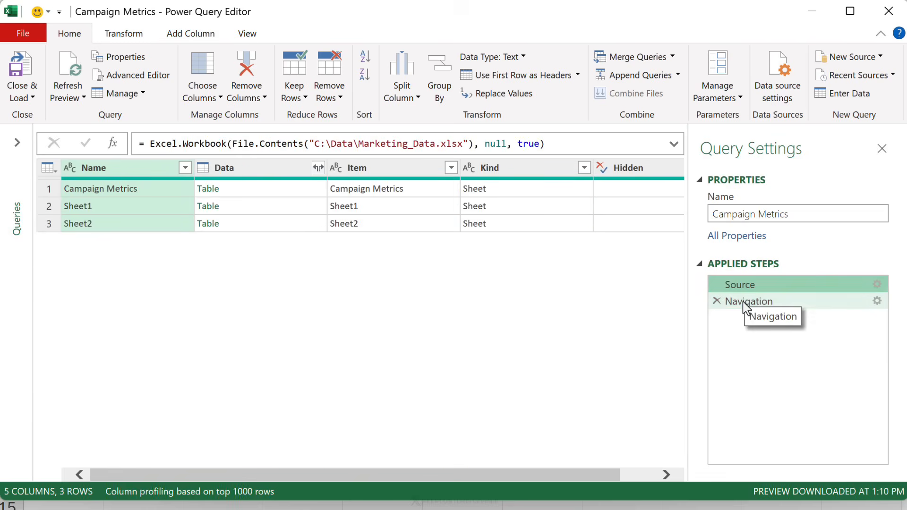
{"action": "left_click", "coordinate": [747, 302]}
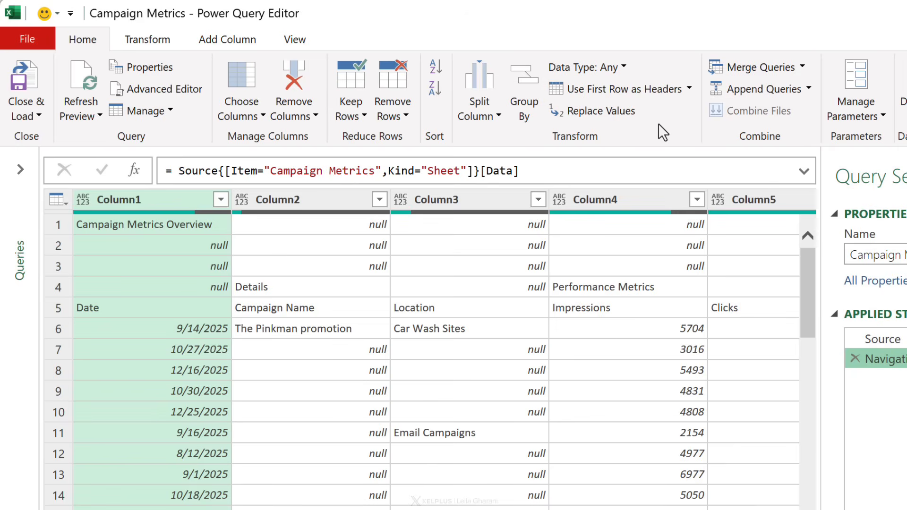
{"action": "left_click", "coordinate": [407, 115]}
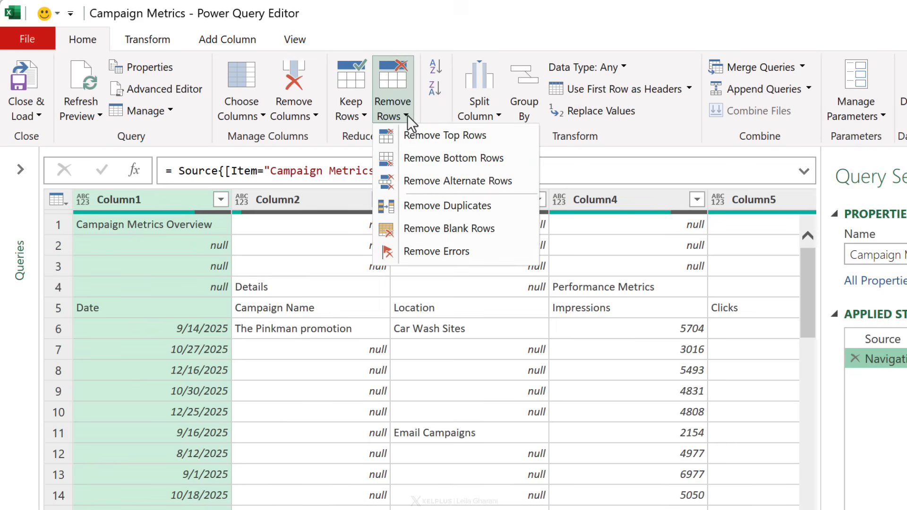
{"action": "left_click", "coordinate": [445, 137]}
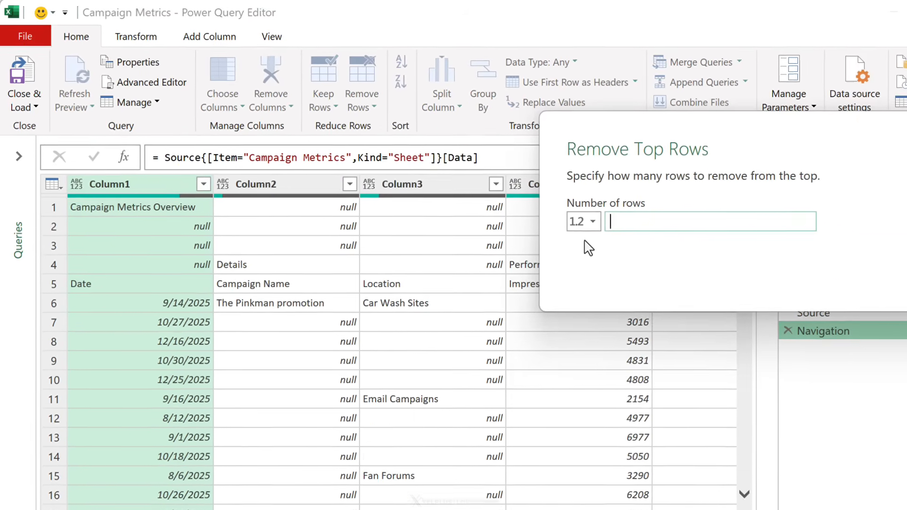
{"action": "type", "text": "4"}
{"action": "key", "text": "Return"}
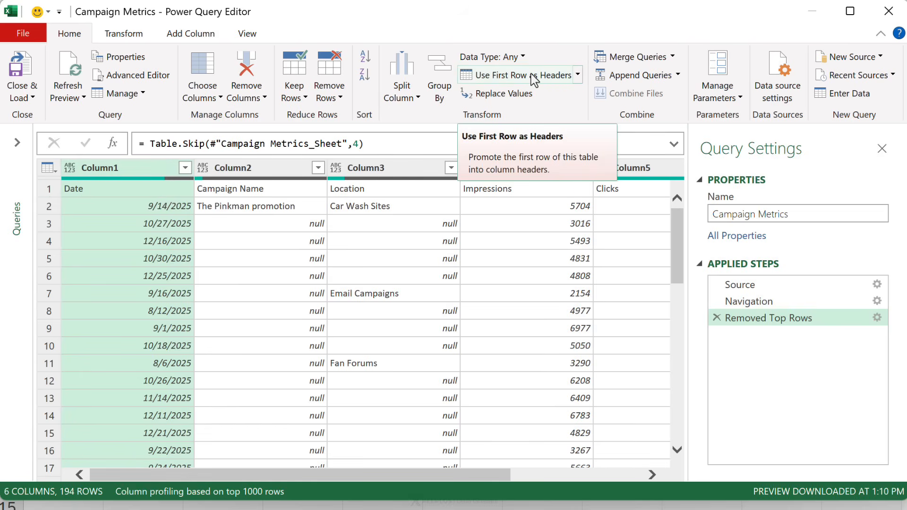
{"action": "left_click", "coordinate": [550, 81]}
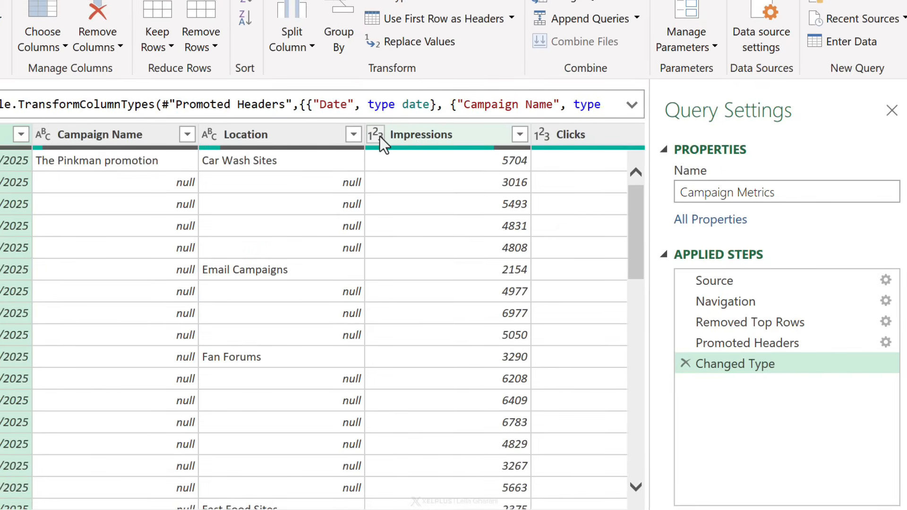
Check the data types of the Impressions and Units Sold columns, keeping Impressions as Whole Number.
{"action": "left_click", "coordinate": [376, 135]}
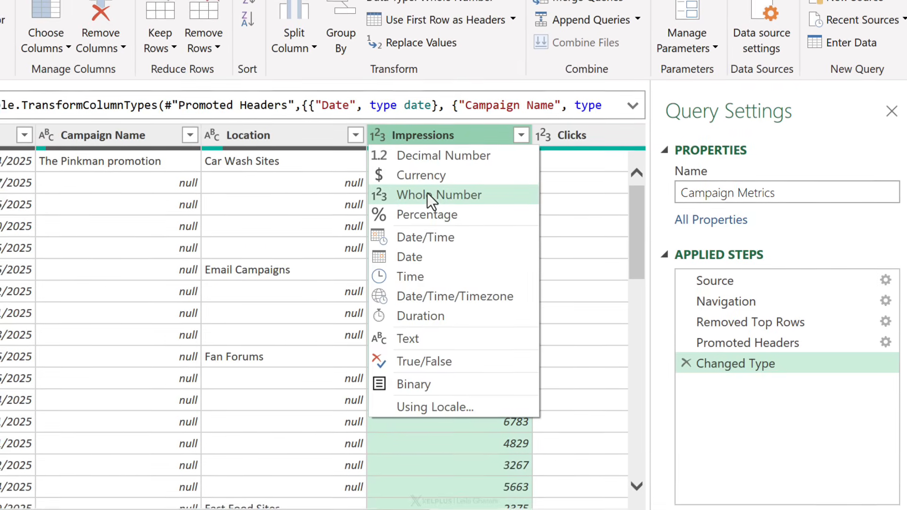
{"action": "left_click", "coordinate": [427, 193]}
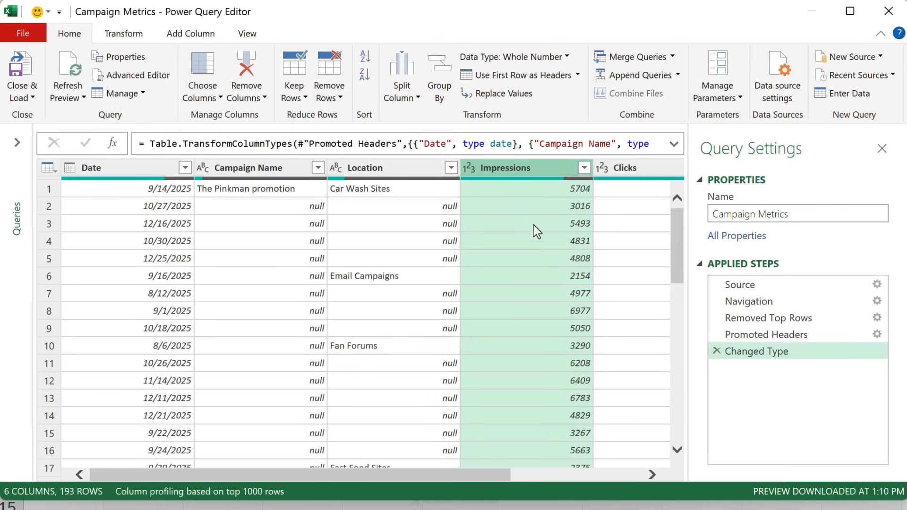
{"action": "left_click_drag", "start_coordinate": [460, 477], "coordinate": [625, 466]}
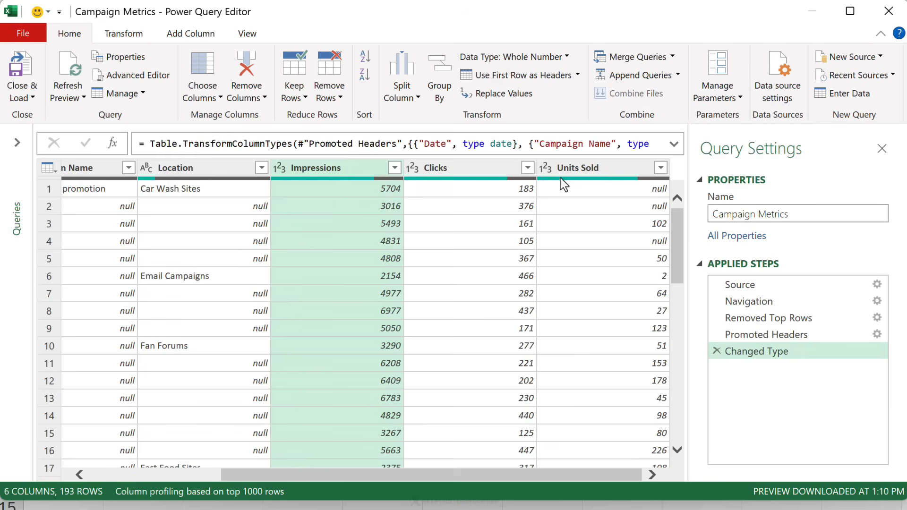
{"action": "left_click", "coordinate": [545, 168]}
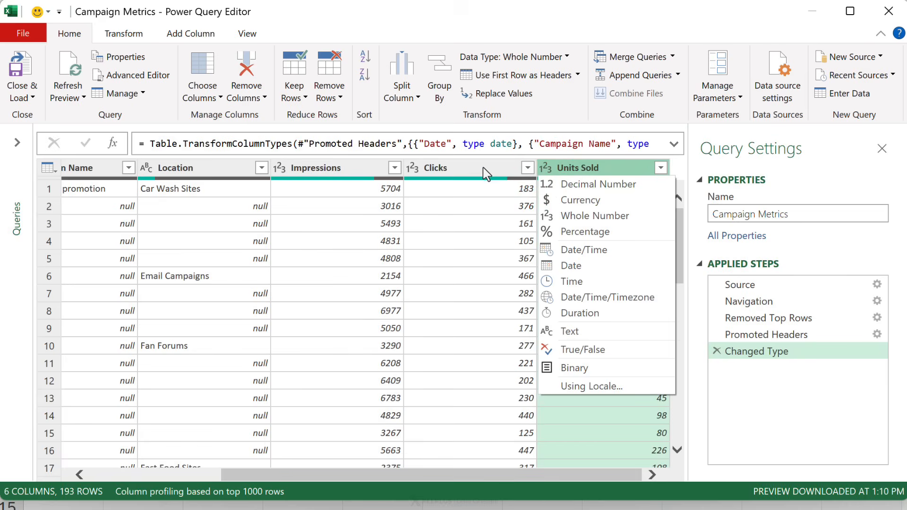
{"action": "left_click", "coordinate": [489, 474]}
{"action": "left_click_drag", "start_coordinate": [490, 475], "coordinate": [359, 475]}
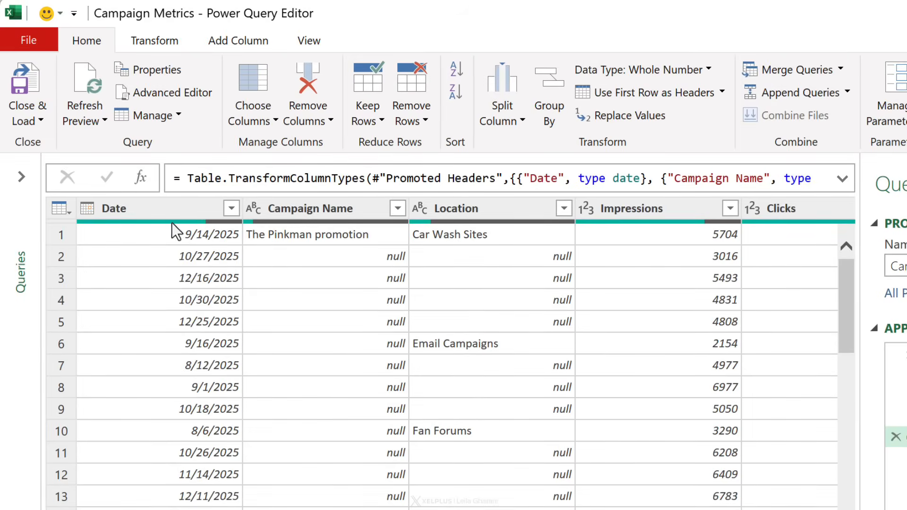
Turn the column quality statistics on and off again, and hide and redisplay the formula bar.
{"action": "mouse_move", "coordinate": [166, 223]}
{"action": "left_click", "coordinate": [316, 47]}
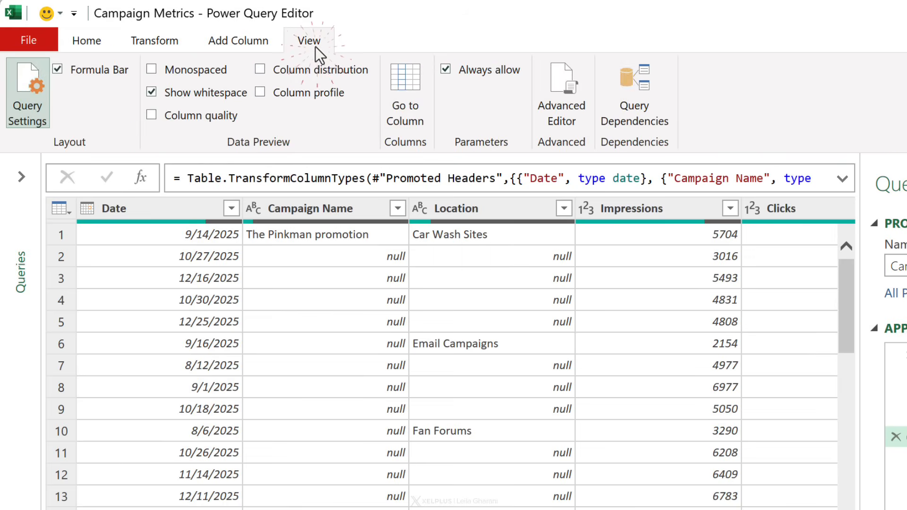
{"action": "left_click", "coordinate": [151, 124]}
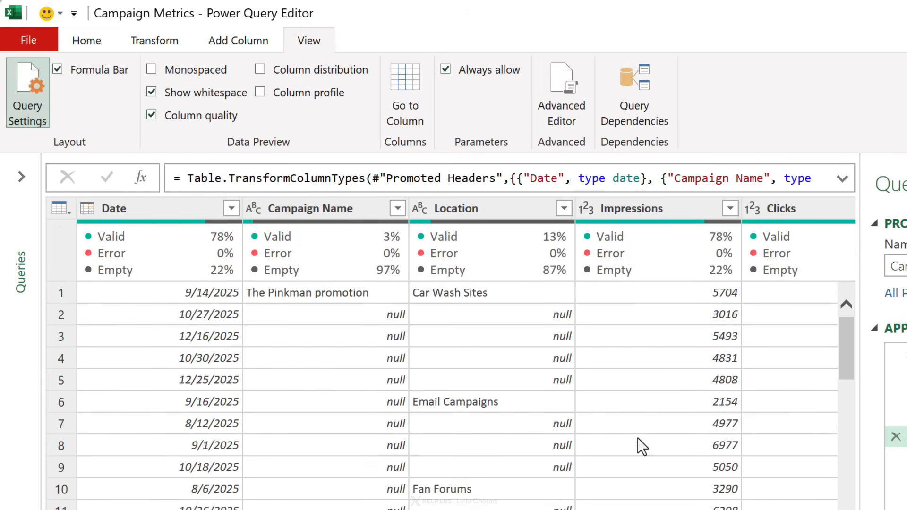
{"action": "left_click", "coordinate": [170, 115]}
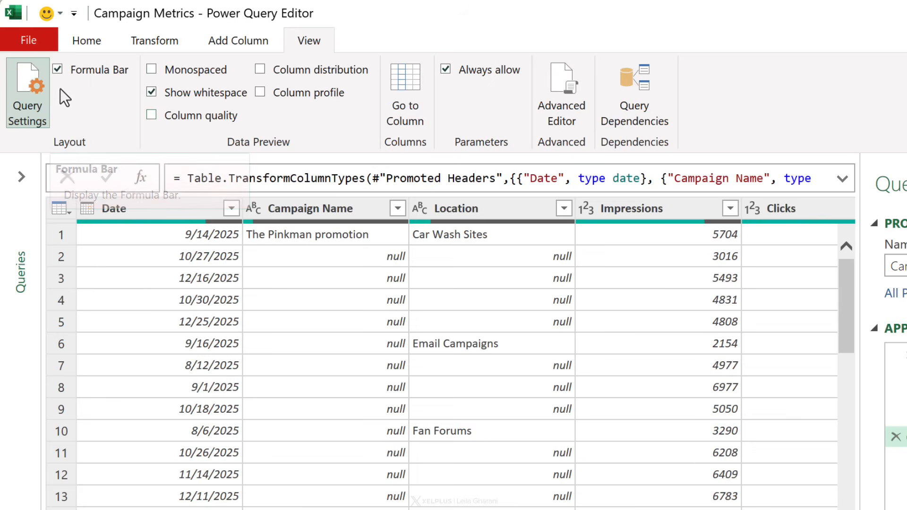
{"action": "left_click", "coordinate": [60, 73]}
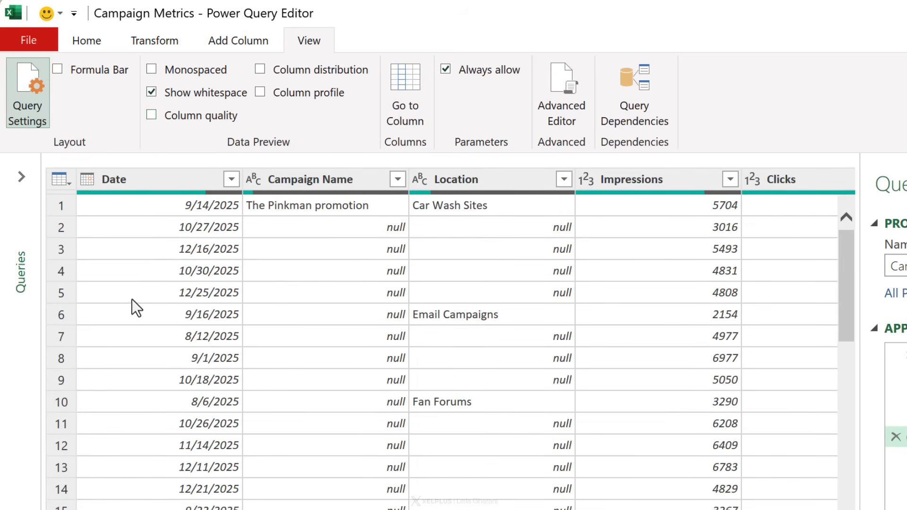
{"action": "left_click", "coordinate": [78, 67]}
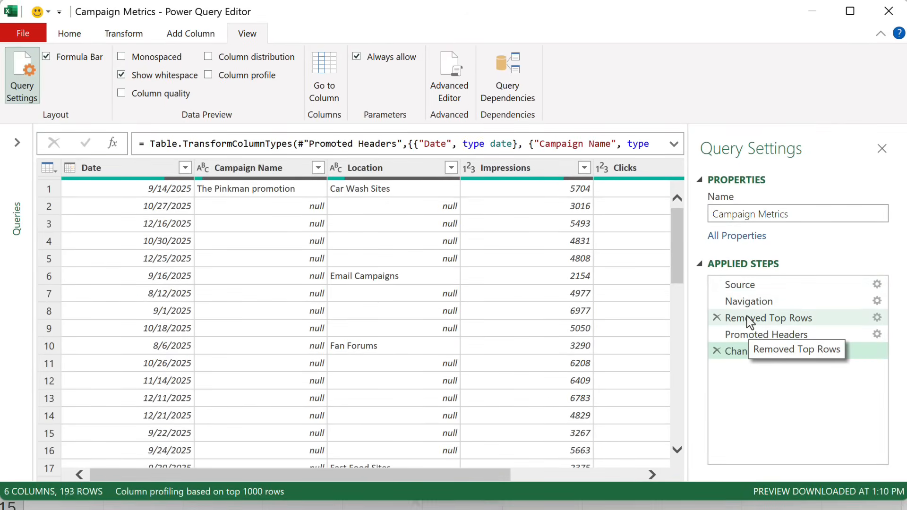
{"action": "left_click", "coordinate": [750, 321]}
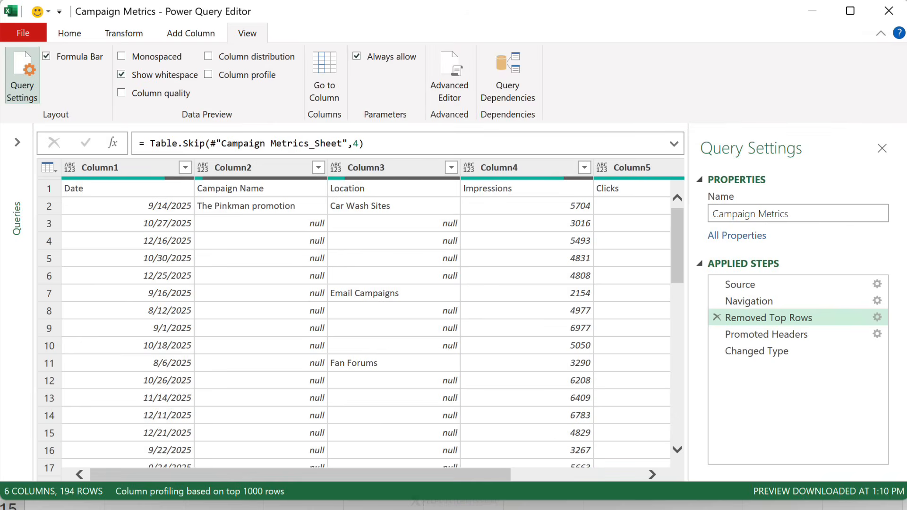
{"action": "scroll", "coordinate": [287, 228], "scroll_direction": "down", "scroll_amount": 7}
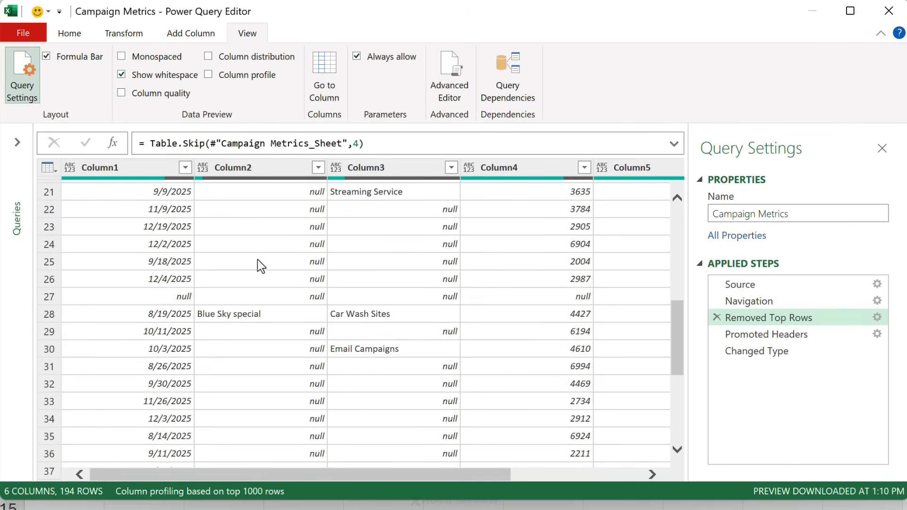
{"action": "left_click", "coordinate": [70, 38]}
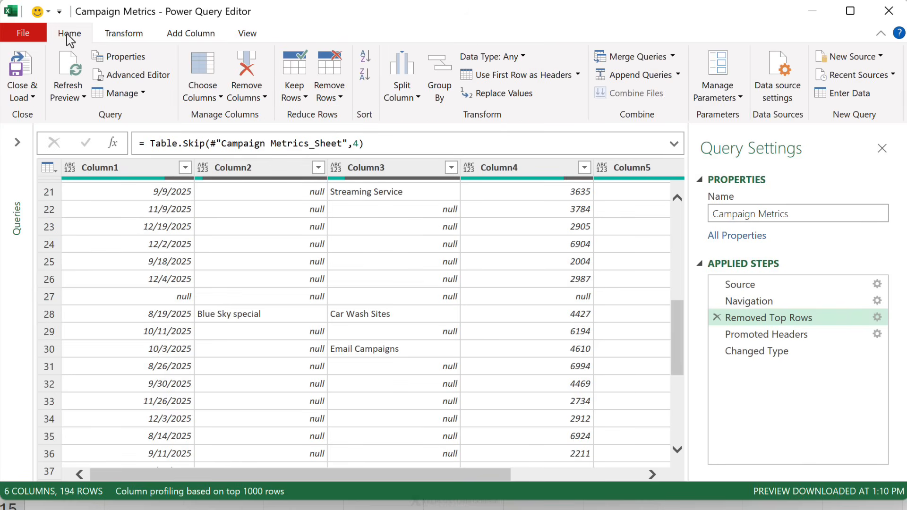
{"action": "left_click", "coordinate": [326, 91]}
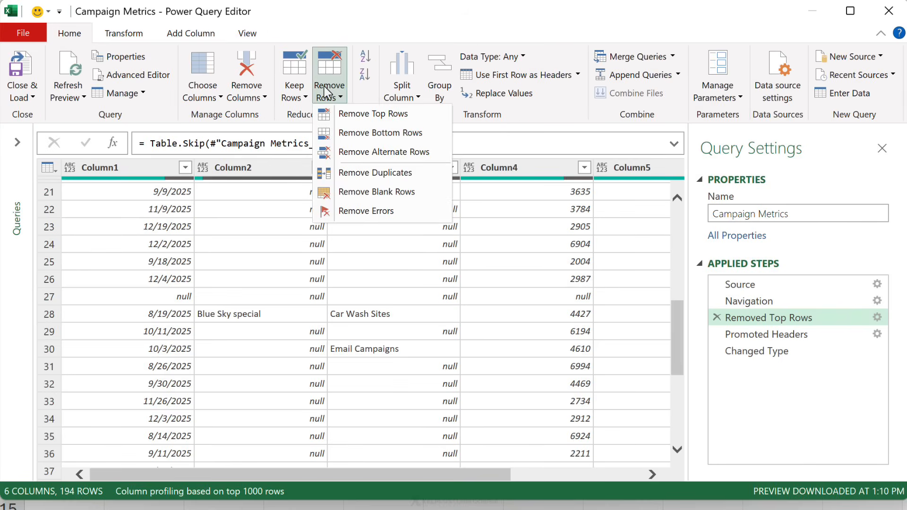
{"action": "left_click", "coordinate": [358, 192]}
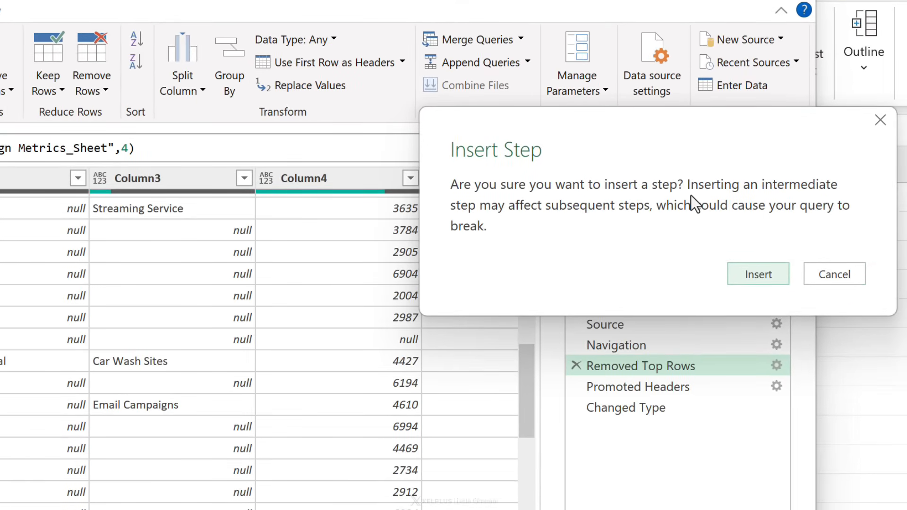
{"action": "left_click_drag", "start_coordinate": [625, 132], "coordinate": [251, 103]}
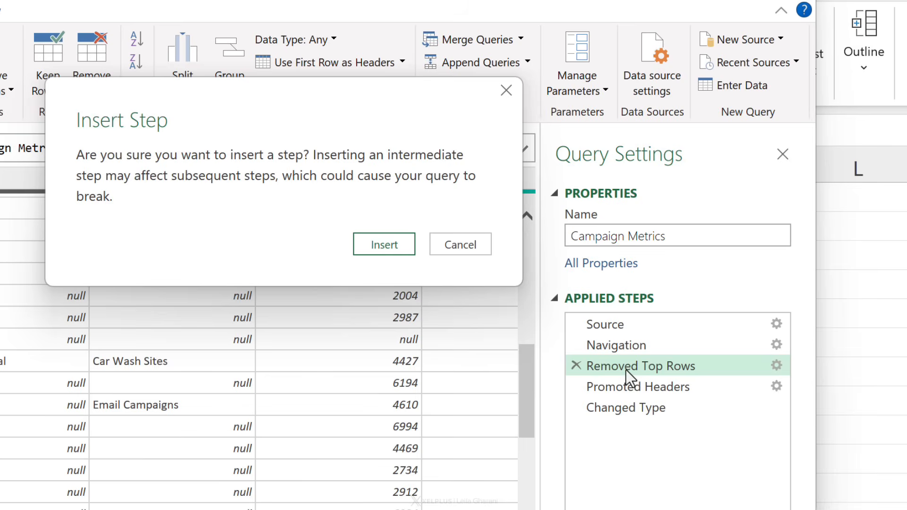
{"action": "left_click", "coordinate": [473, 251]}
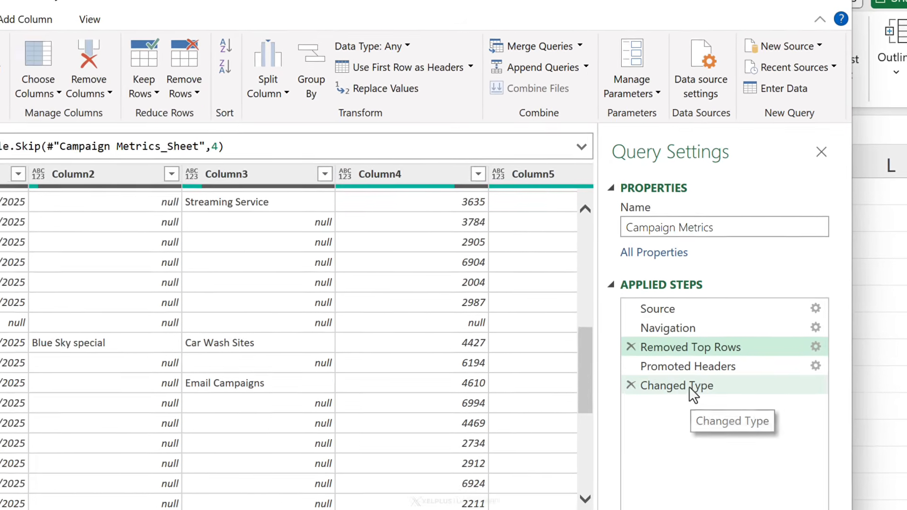
Remove the blank rows from the Campaign Metrics query after the Changed Type step.
{"action": "left_click", "coordinate": [619, 409]}
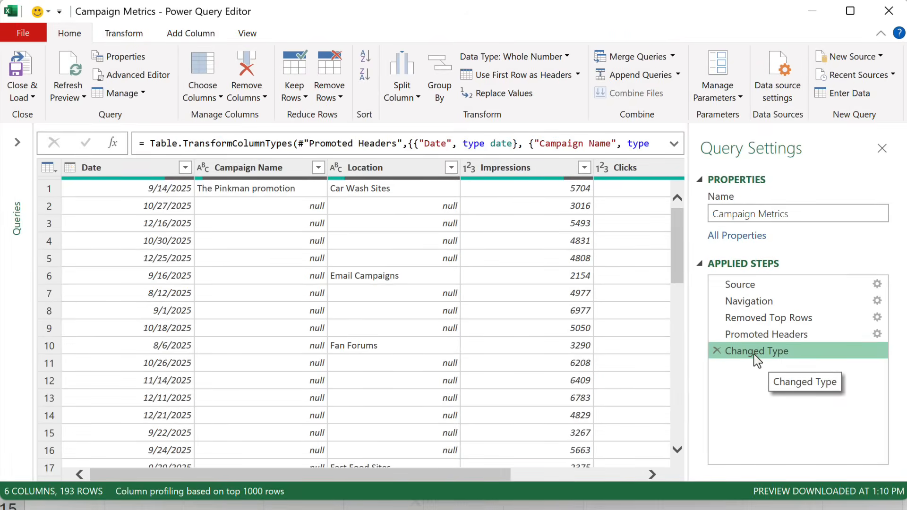
{"action": "left_click", "coordinate": [333, 99]}
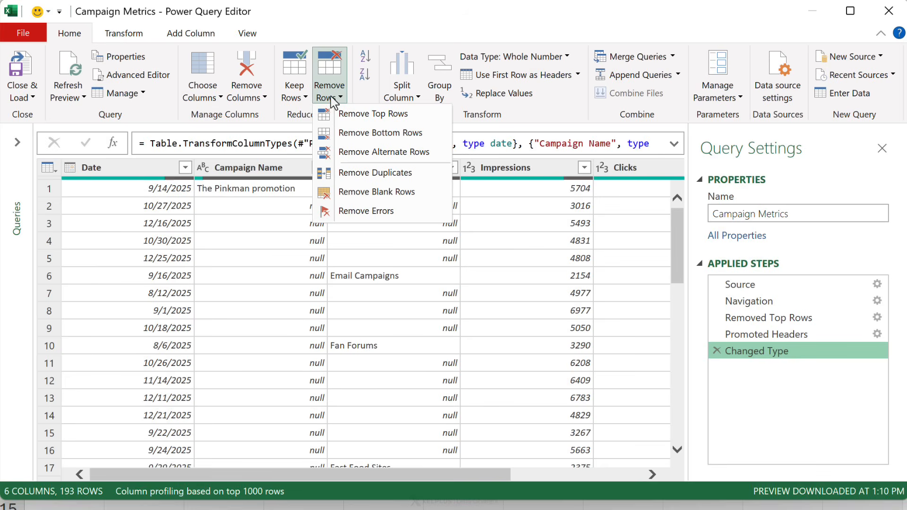
{"action": "left_click", "coordinate": [355, 191]}
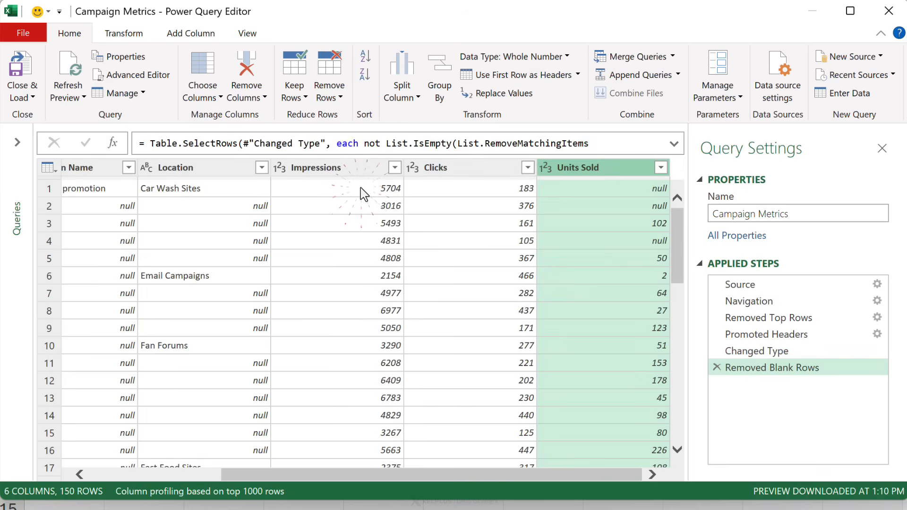
Fill down the Campaign Name and Location columns together to replace their null cells with the values above.
{"action": "left_click_drag", "start_coordinate": [344, 474], "coordinate": [214, 474]}
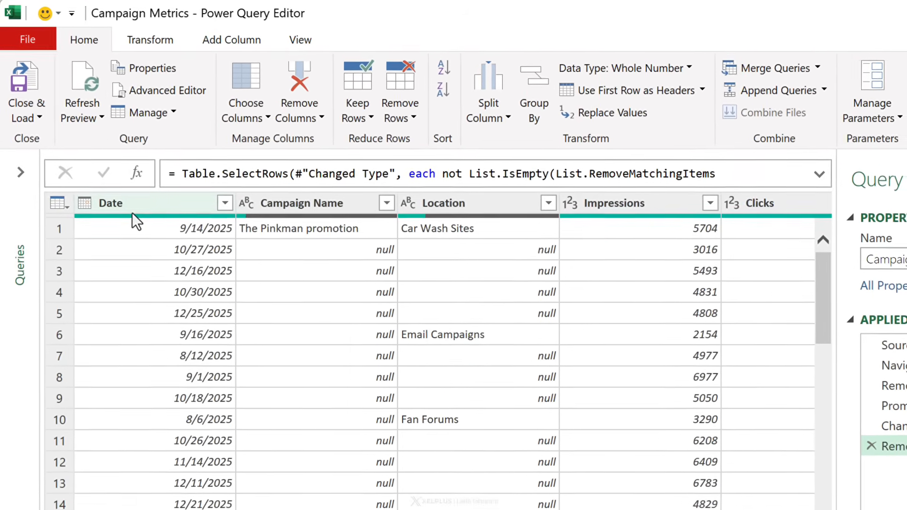
{"action": "mouse_move", "coordinate": [139, 223]}
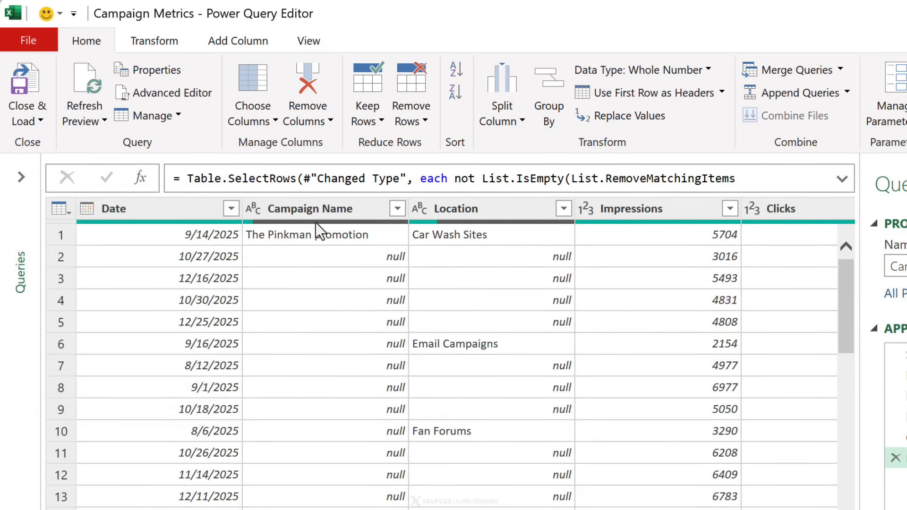
{"action": "mouse_move", "coordinate": [315, 222]}
{"action": "mouse_move", "coordinate": [509, 222]}
{"action": "left_click", "coordinate": [352, 204]}
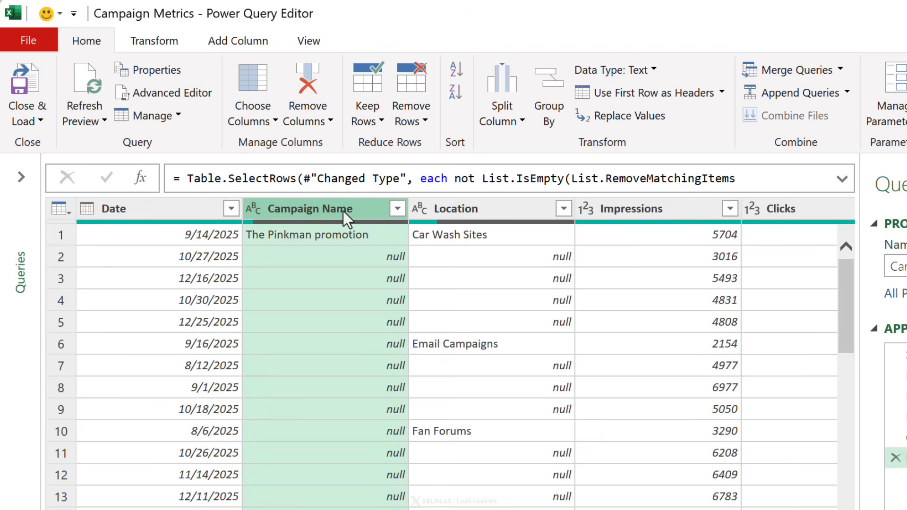
{"action": "key", "text": "ctrl"}
{"action": "left_click", "coordinate": [484, 208], "text": "ctrl"}
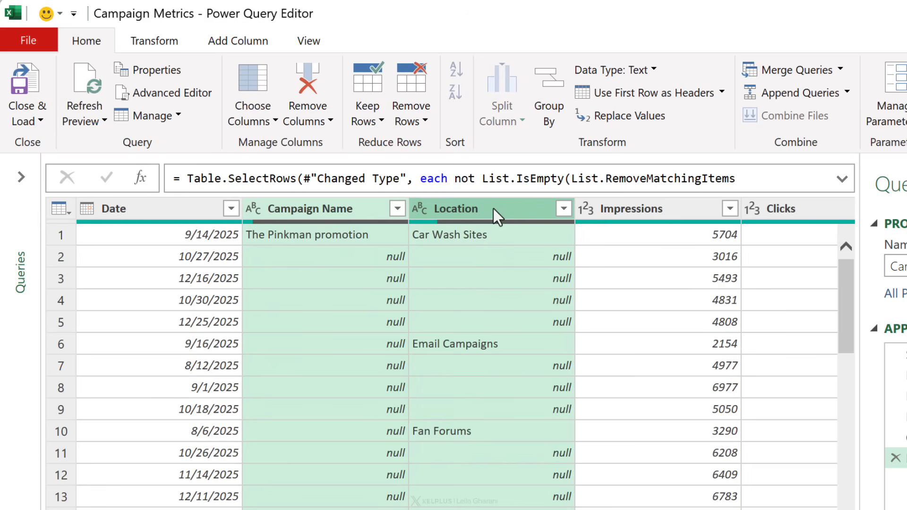
{"action": "right_click", "coordinate": [497, 208]}
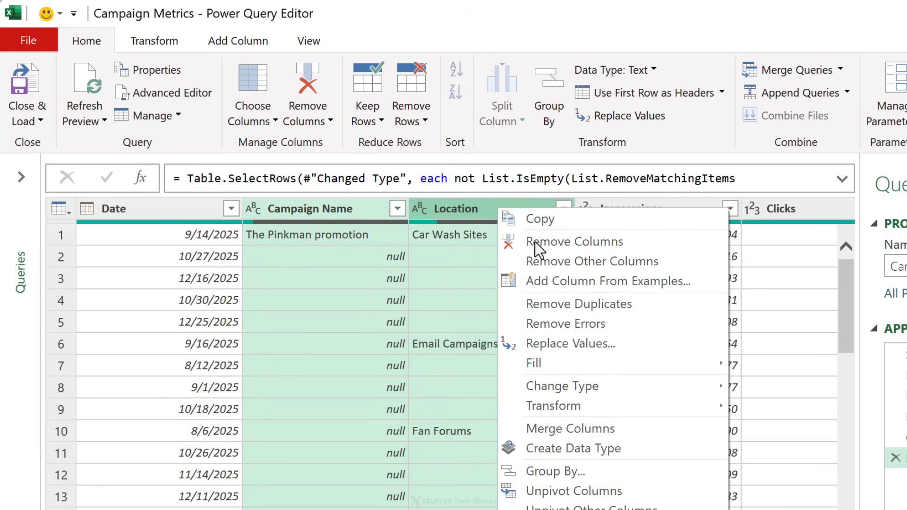
{"action": "mouse_move", "coordinate": [585, 363]}
{"action": "left_click", "coordinate": [754, 364]}
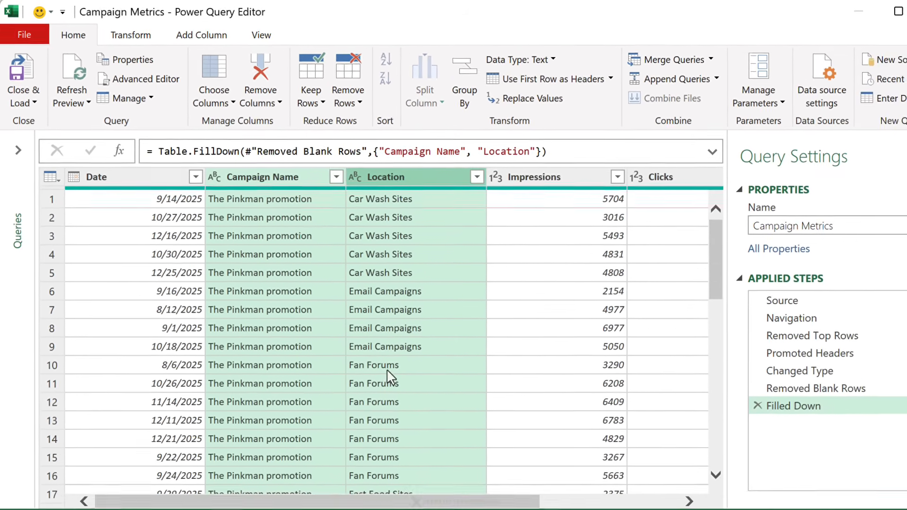
{"action": "scroll", "coordinate": [378, 359], "scroll_direction": "down", "scroll_amount": 5}
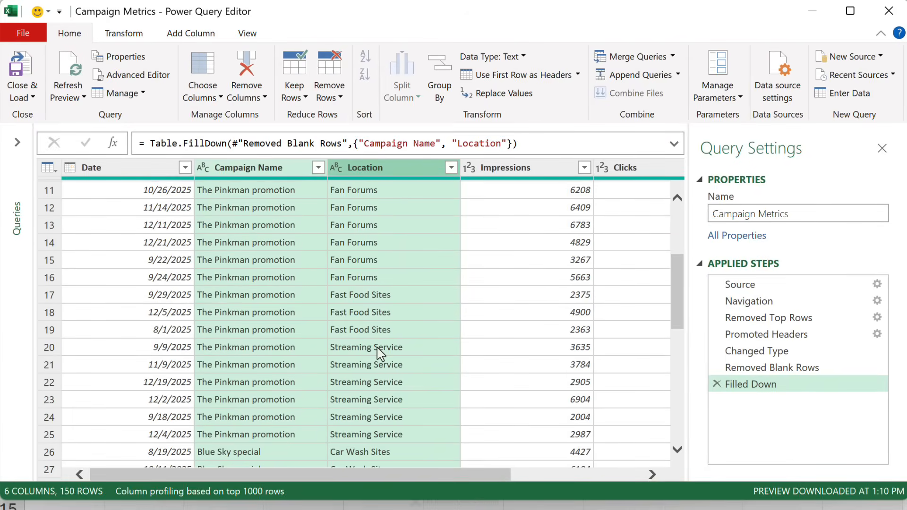
{"action": "scroll", "coordinate": [377, 347], "scroll_direction": "up", "scroll_amount": 5}
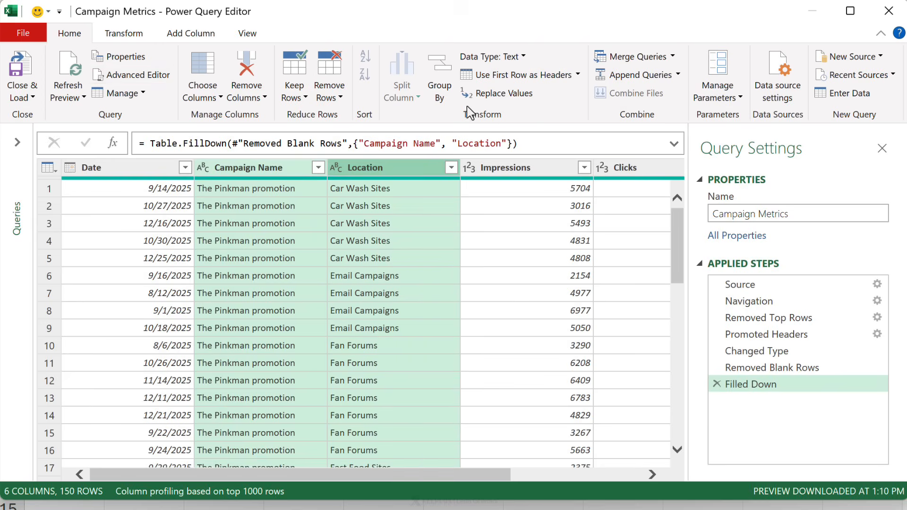
Replace the value Car Wash Sites with Car Wash Forums in the Location column.
{"action": "left_click", "coordinate": [391, 170]}
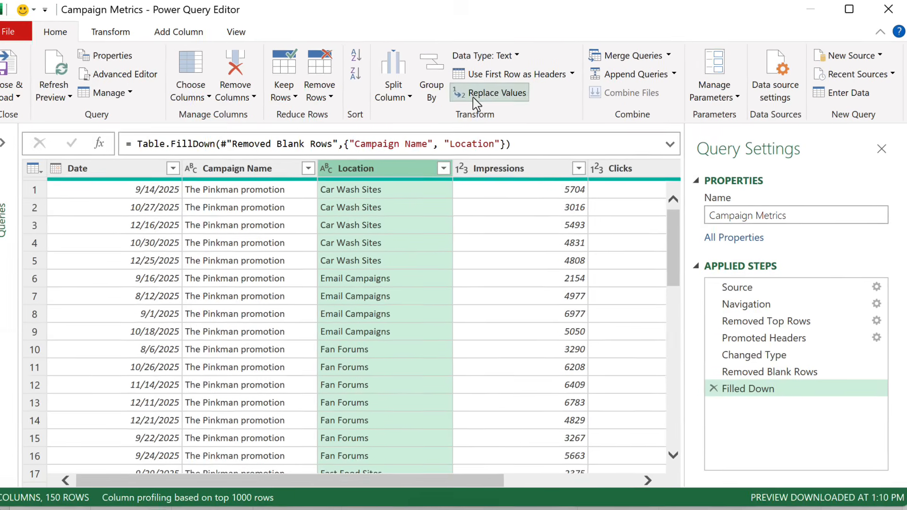
{"action": "left_click", "coordinate": [480, 98]}
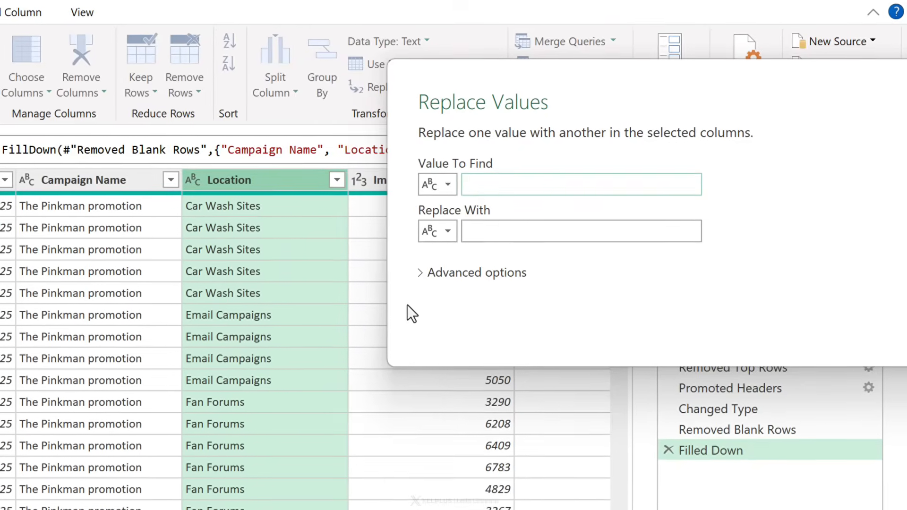
{"action": "type", "text": "Car Wash Sites"}
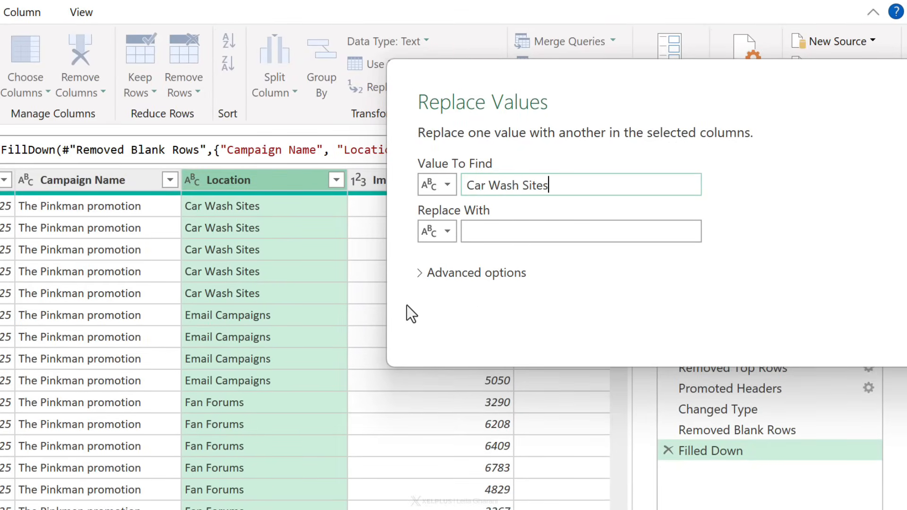
{"action": "left_click", "coordinate": [520, 238]}
{"action": "type", "text": "Car"}
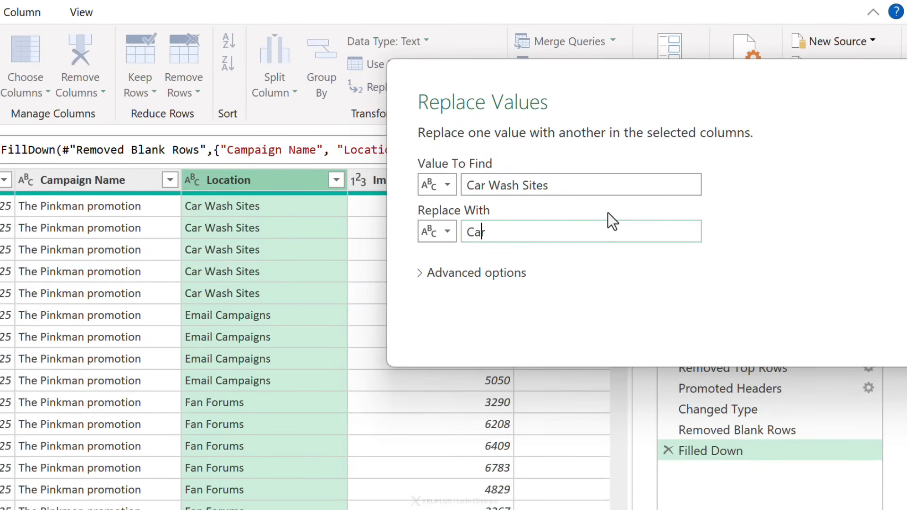
{"action": "type", "text": " Wash Forums"}
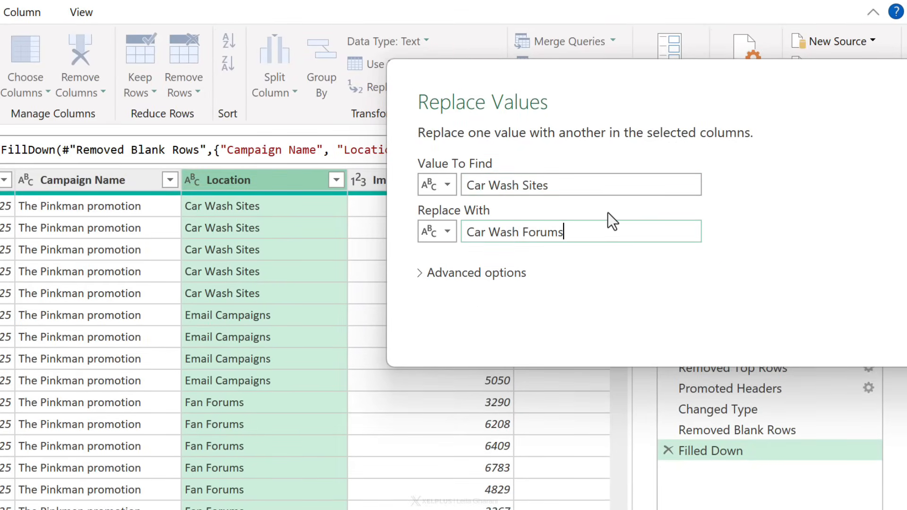
{"action": "key", "text": "Return"}
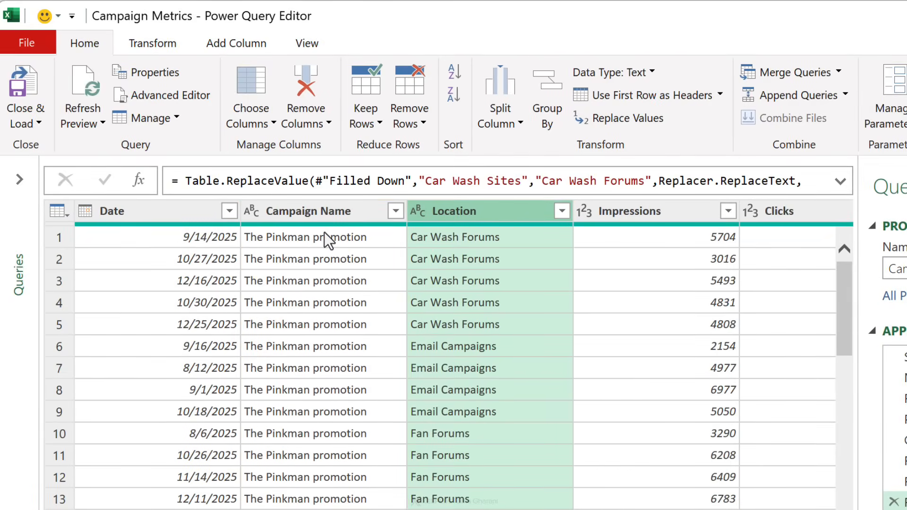
Capitalize each word in the Campaign Name column and trim its leading and trailing spaces.
{"action": "left_click", "coordinate": [322, 213]}
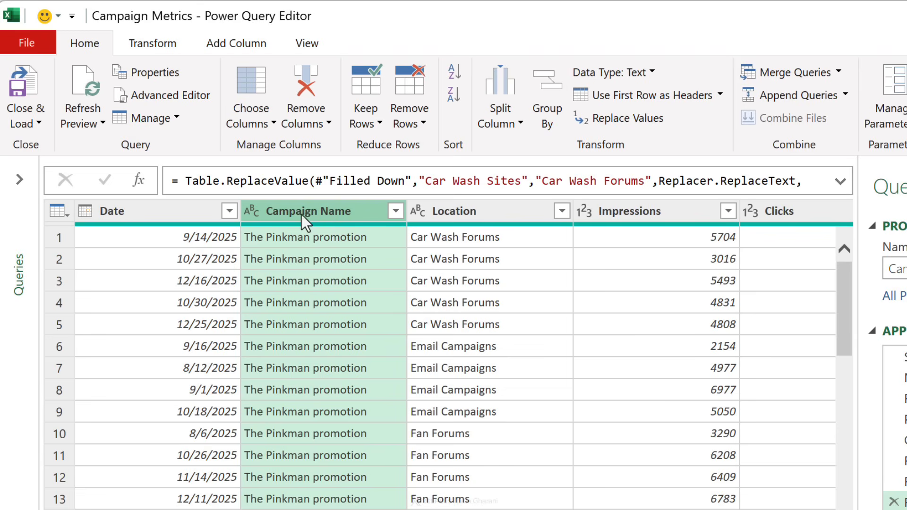
{"action": "left_click", "coordinate": [163, 43]}
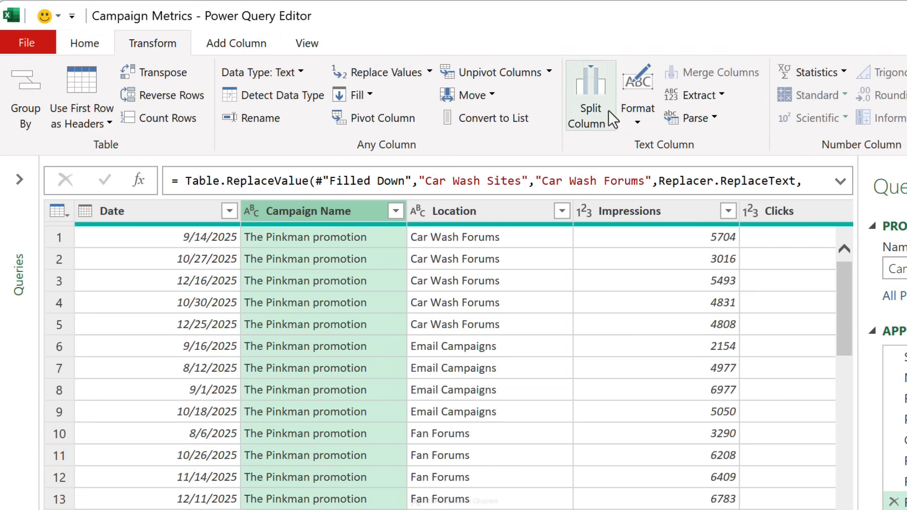
{"action": "left_click", "coordinate": [635, 120]}
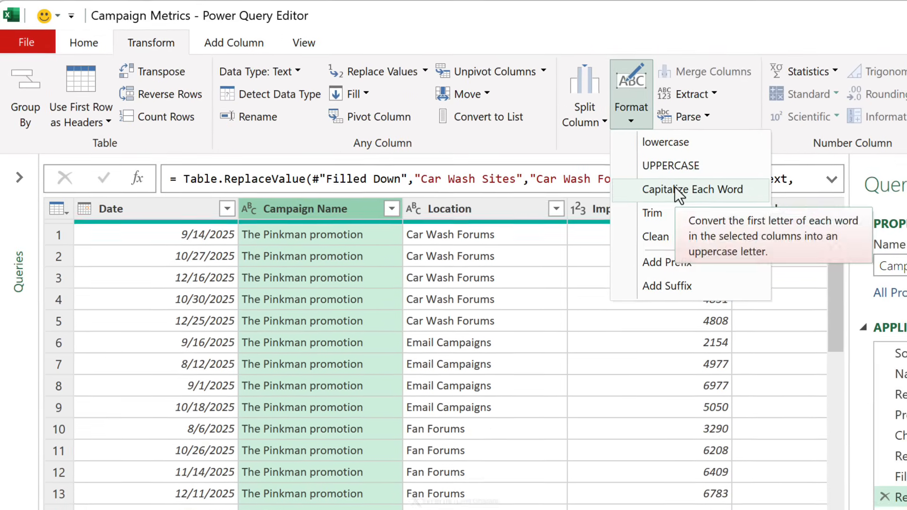
{"action": "left_click", "coordinate": [683, 191]}
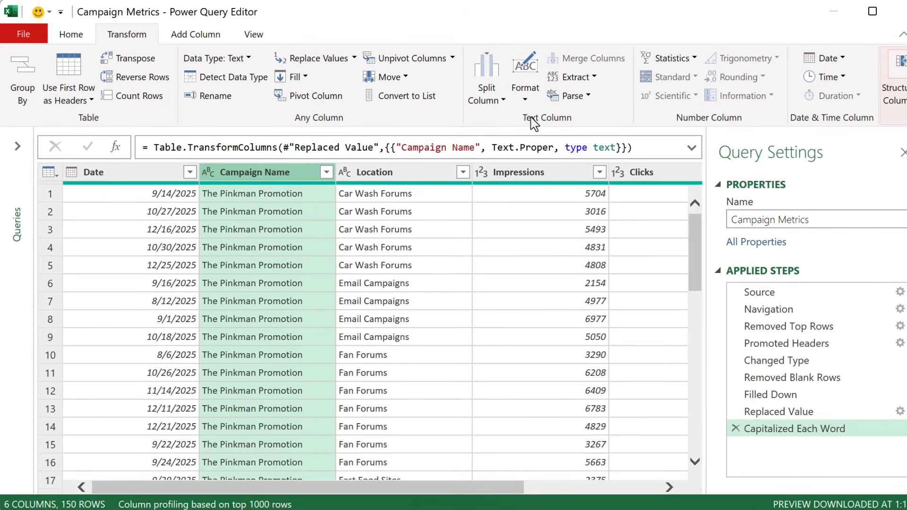
{"action": "left_click", "coordinate": [512, 96]}
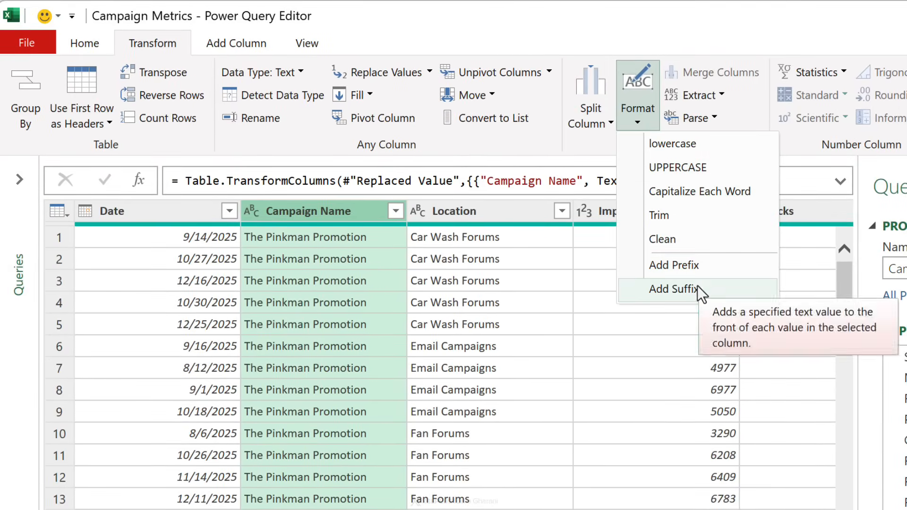
{"action": "left_click", "coordinate": [682, 214]}
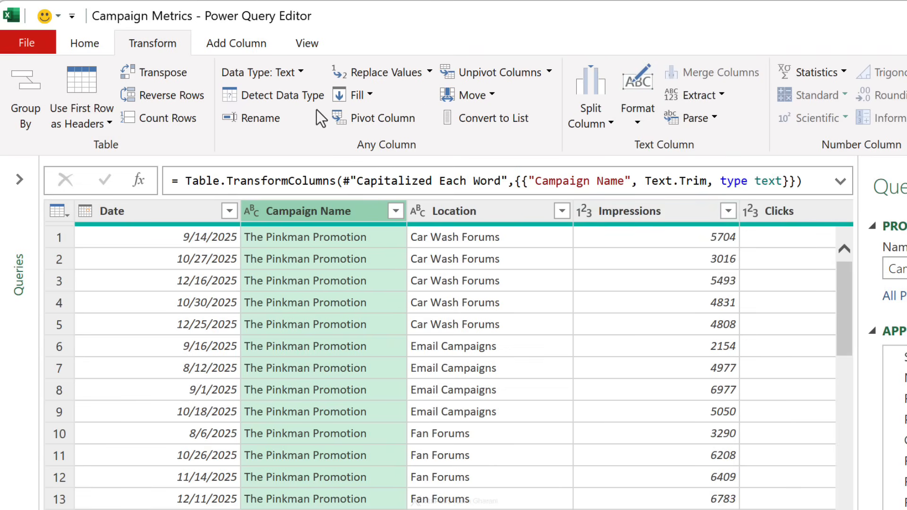
{"action": "left_click", "coordinate": [595, 124]}
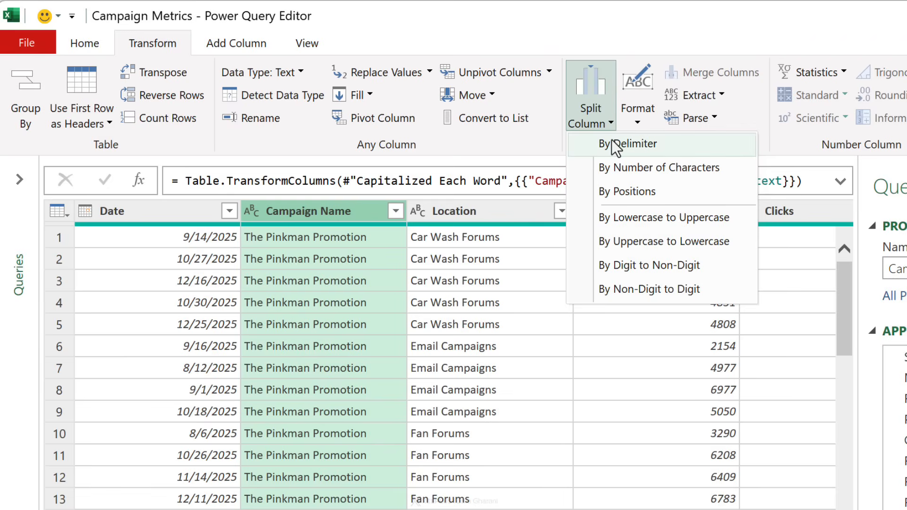
{"action": "left_click", "coordinate": [721, 96]}
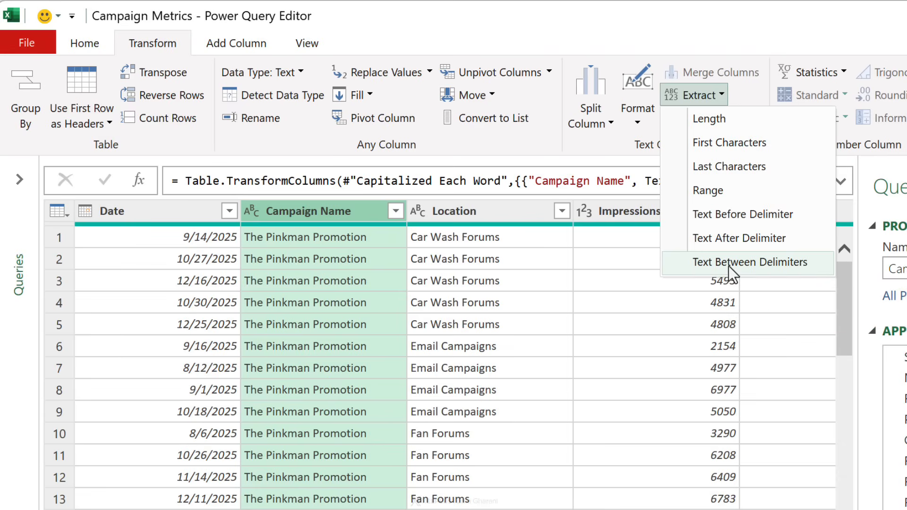
{"action": "left_click", "coordinate": [344, 219]}
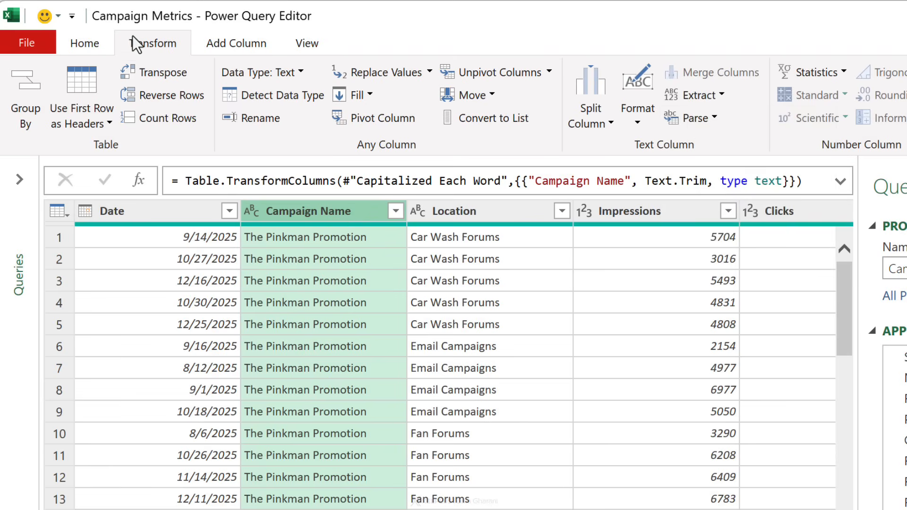
Add a new column holding the Campaign Name values in uppercase.
{"action": "left_click", "coordinate": [245, 41]}
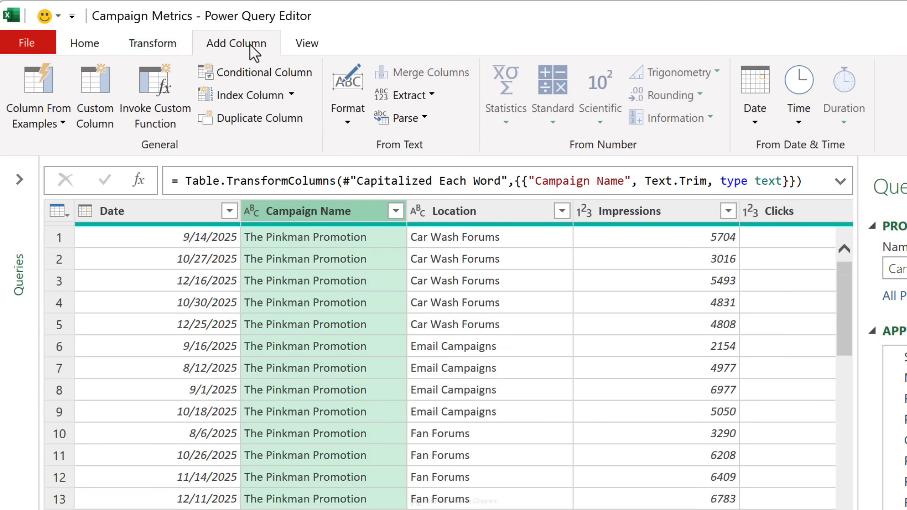
{"action": "left_click", "coordinate": [350, 114]}
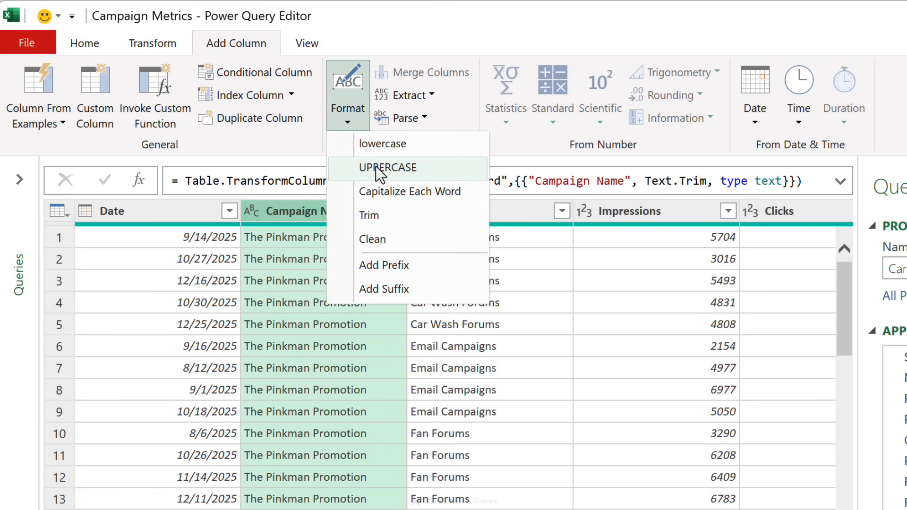
{"action": "left_click", "coordinate": [376, 167]}
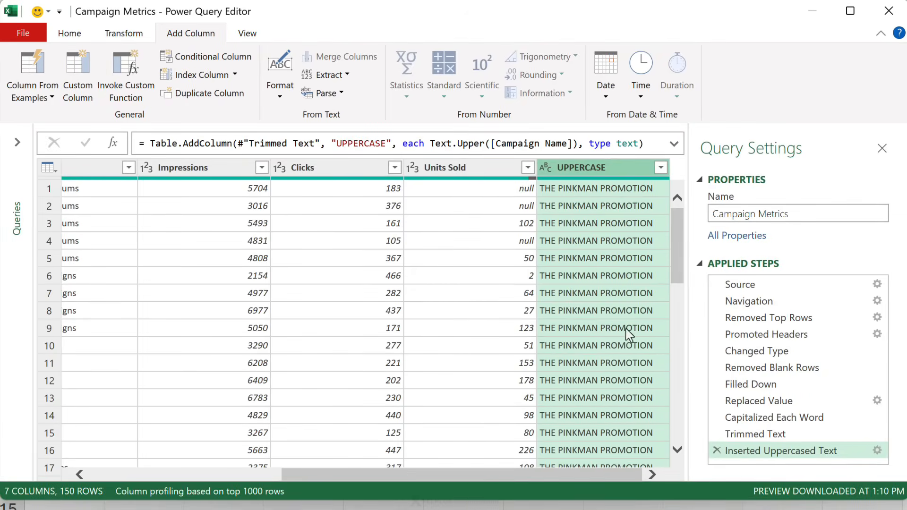
Delete the Inserted Uppercased Text step from the query's applied steps.
{"action": "left_click", "coordinate": [738, 451]}
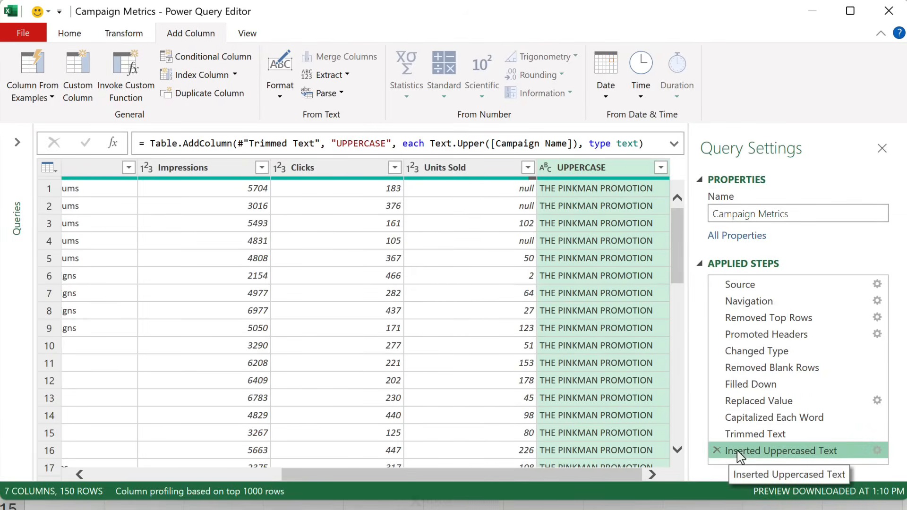
{"action": "left_click", "coordinate": [717, 451]}
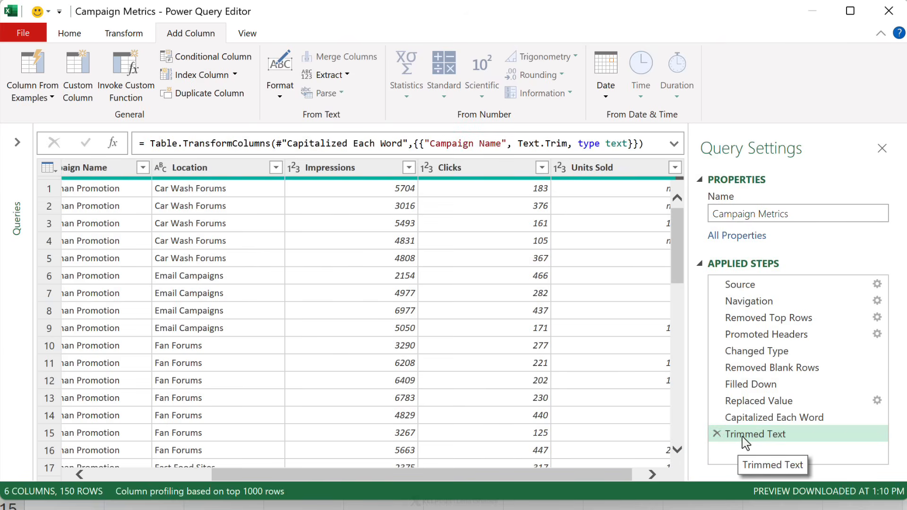
{"action": "mouse_move", "coordinate": [743, 434]}
{"action": "left_mouse_down"}
{"action": "mouse_move", "coordinate": [750, 431]}
{"action": "mouse_move", "coordinate": [744, 400]}
{"action": "mouse_move", "coordinate": [753, 419]}
{"action": "mouse_move", "coordinate": [769, 399]}
{"action": "mouse_move", "coordinate": [743, 401]}
{"action": "mouse_move", "coordinate": [737, 443]}
{"action": "left_mouse_up"}
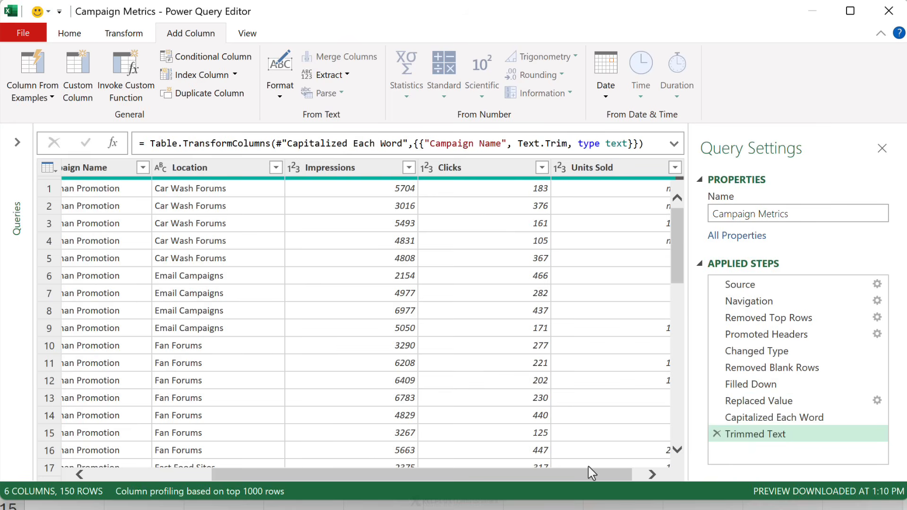
Add a column that divides Units Sold by Clicks.
{"action": "left_click_drag", "start_coordinate": [584, 475], "coordinate": [594, 474]}
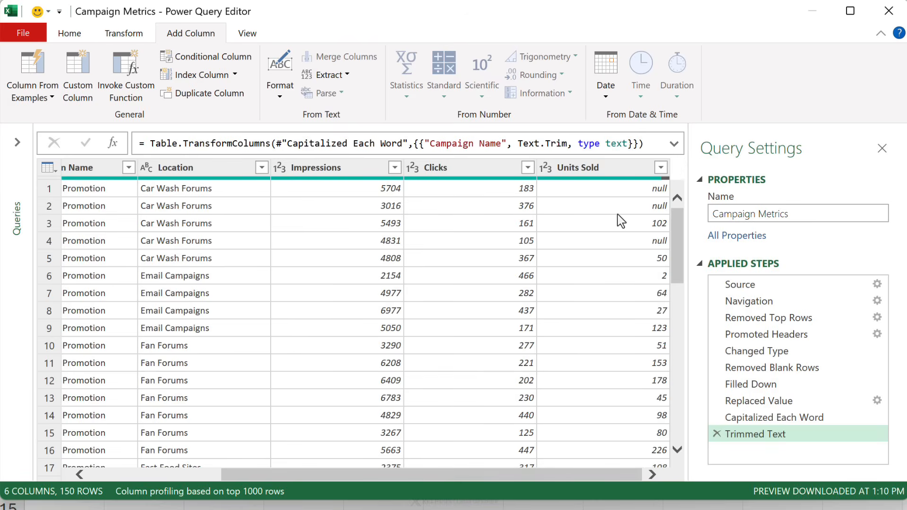
{"action": "left_click", "coordinate": [586, 175]}
{"action": "key", "text": "ctrl"}
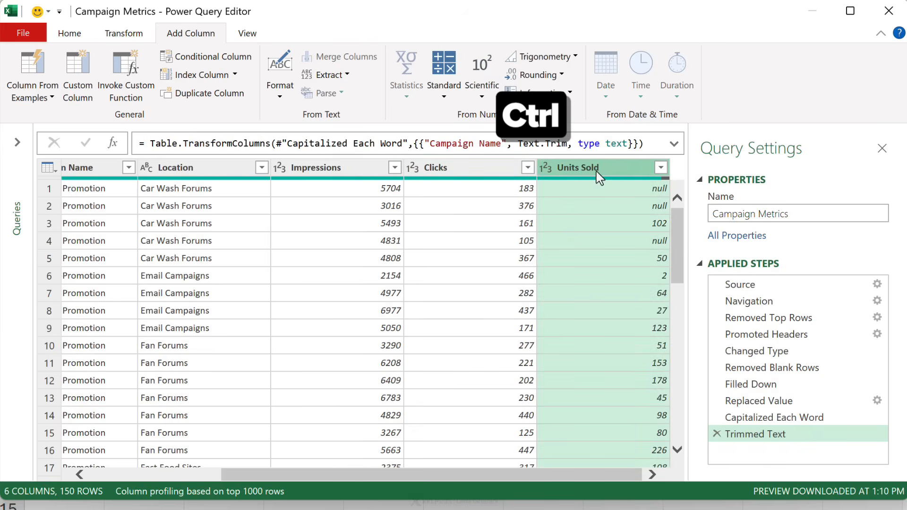
{"action": "left_click", "coordinate": [491, 170], "text": "ctrl"}
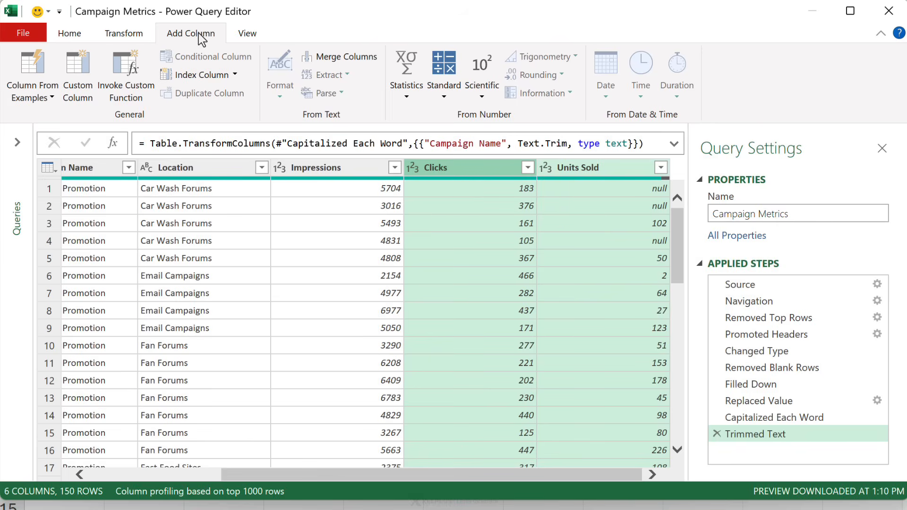
{"action": "left_click", "coordinate": [442, 97]}
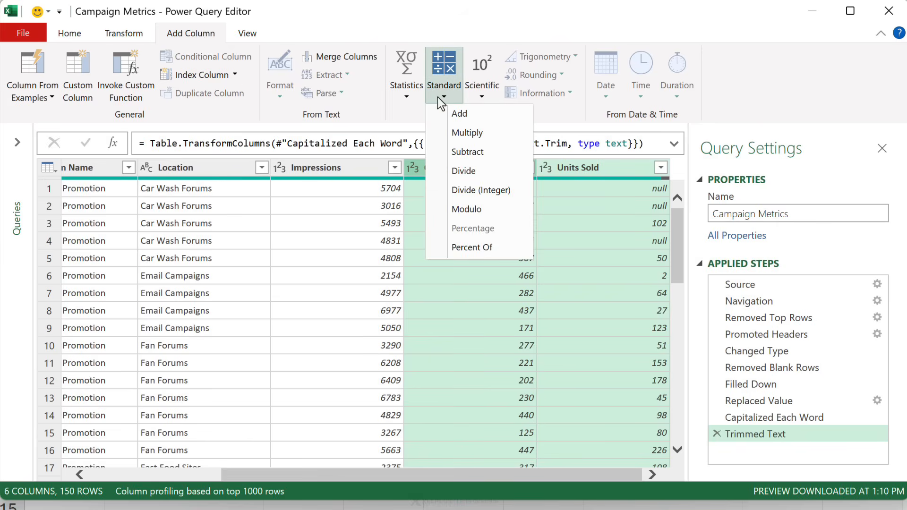
{"action": "left_click", "coordinate": [457, 171]}
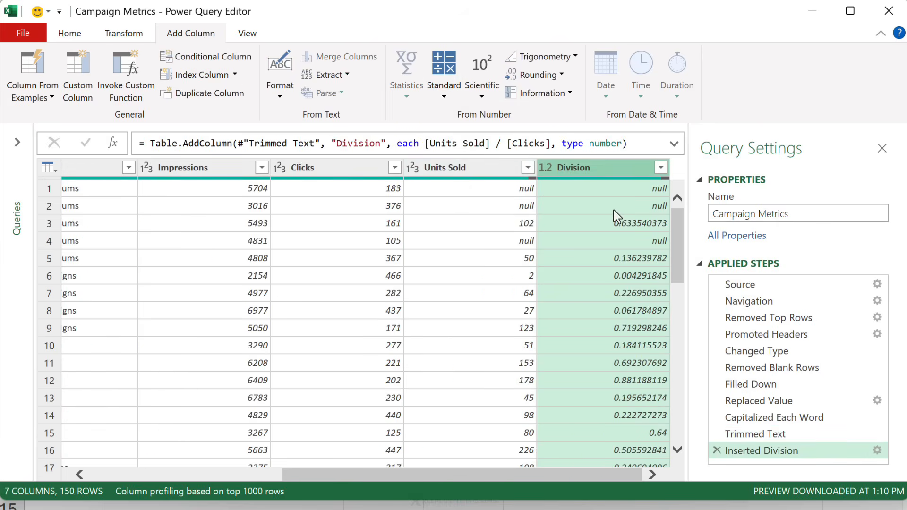
Rename the new Division column as Conversion.
{"action": "double_click", "coordinate": [589, 170]}
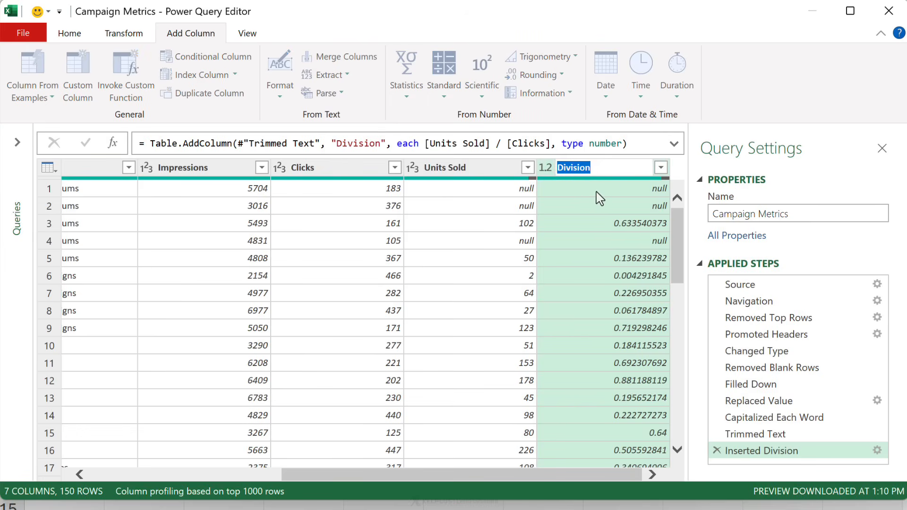
{"action": "type", "text": "Conver"}
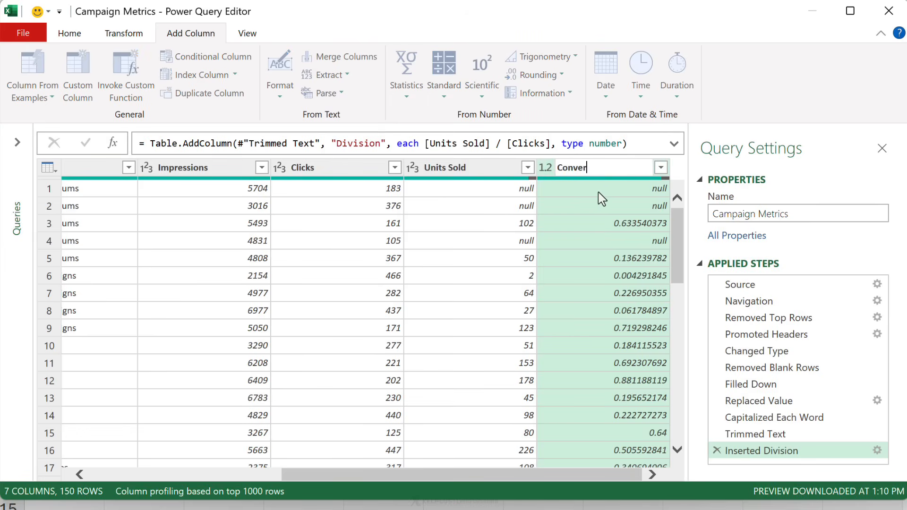
{"action": "type", "text": "sion"}
{"action": "key", "text": "Return"}
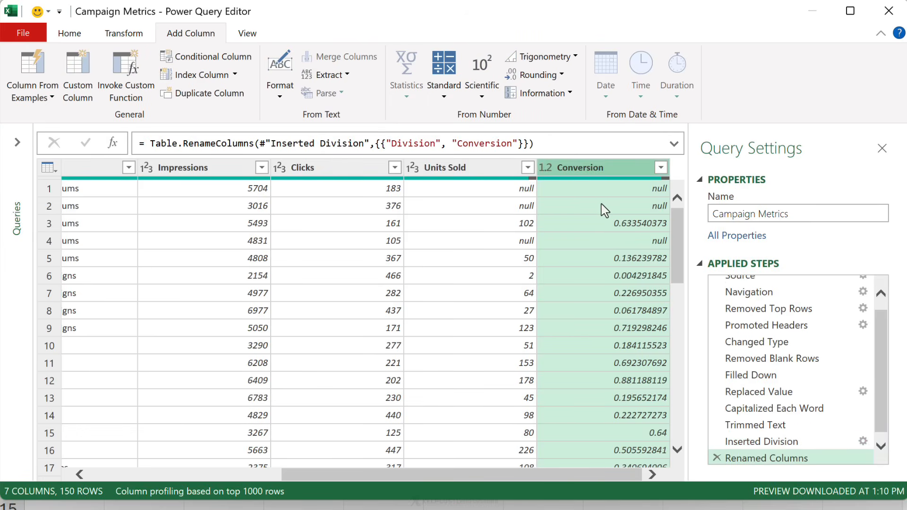
Compare the data at the Navigation step with the result at the final Renamed Columns step.
{"action": "scroll", "coordinate": [740, 308], "scroll_direction": "down", "scroll_amount": 1}
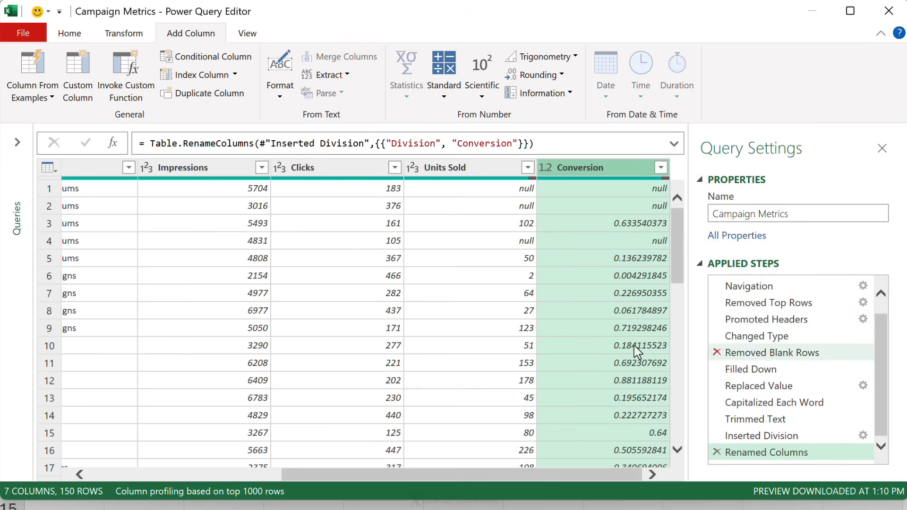
{"action": "left_click_drag", "start_coordinate": [560, 475], "coordinate": [318, 439]}
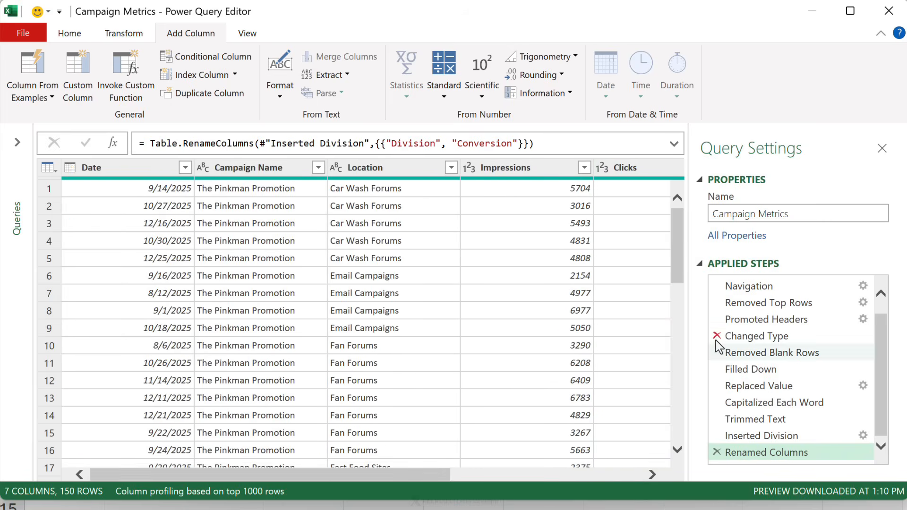
{"action": "scroll", "coordinate": [732, 338], "scroll_direction": "up", "scroll_amount": 1}
{"action": "left_click", "coordinate": [750, 302]}
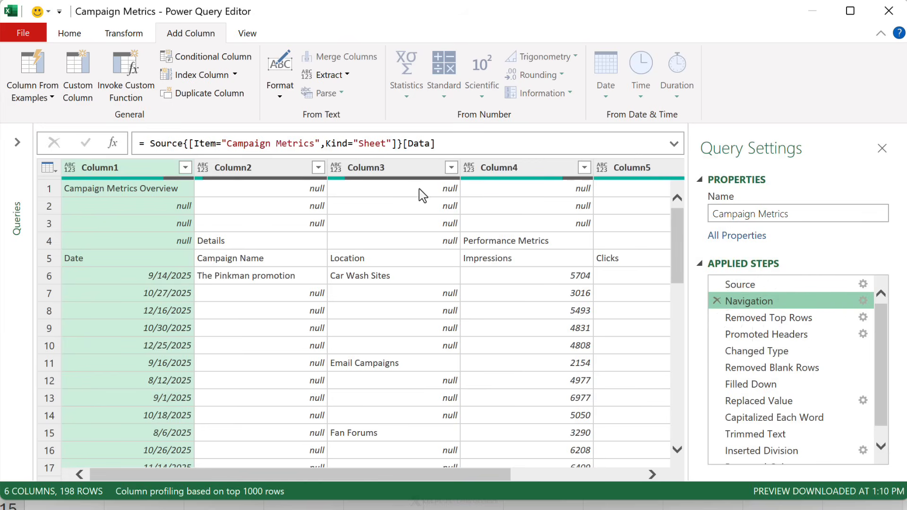
{"action": "scroll", "coordinate": [745, 354], "scroll_direction": "down", "scroll_amount": 1}
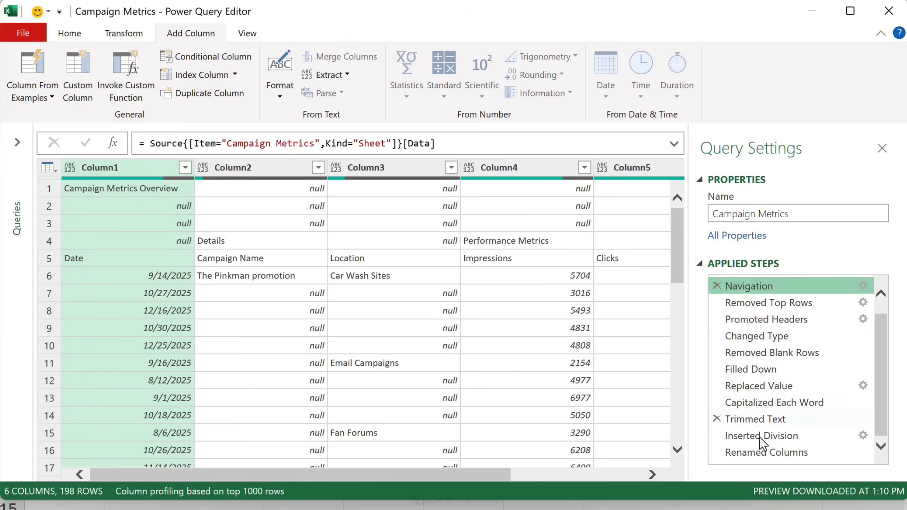
{"action": "left_click", "coordinate": [761, 453]}
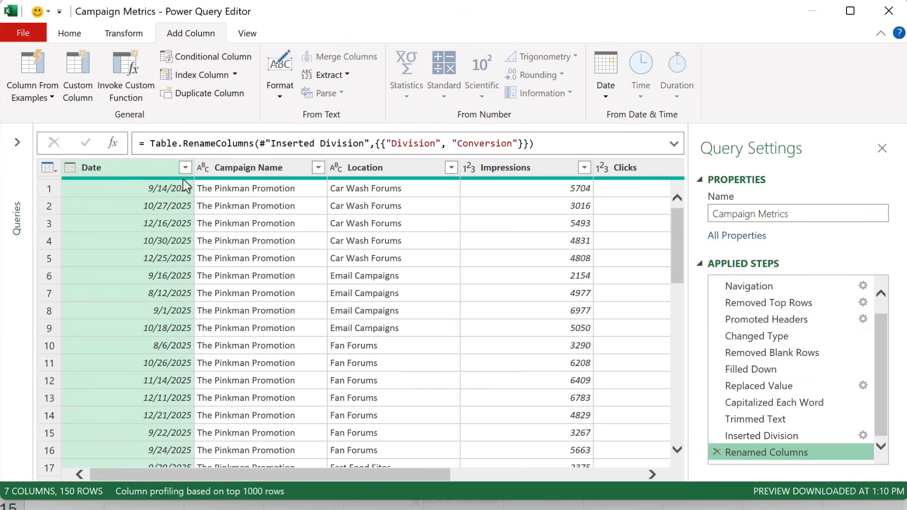
{"action": "left_click", "coordinate": [246, 170]}
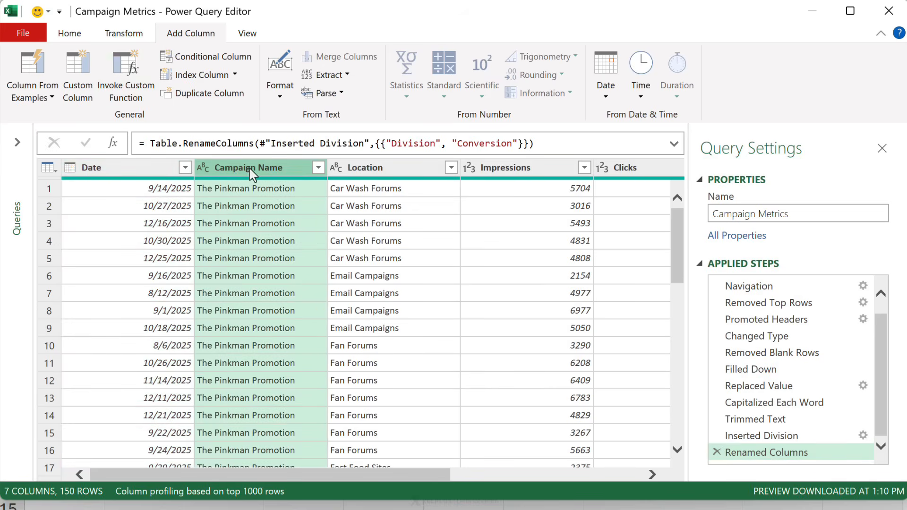
{"action": "right_click", "coordinate": [283, 176]}
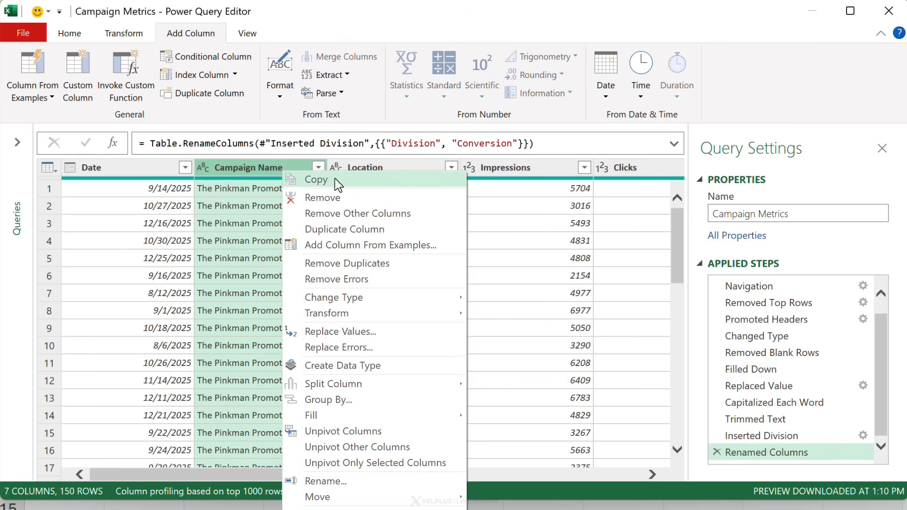
{"action": "left_click", "coordinate": [254, 176]}
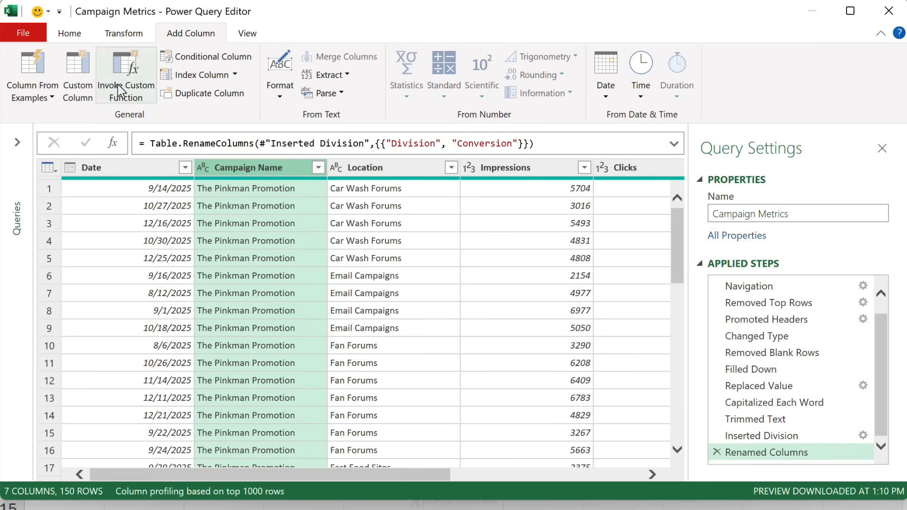
Close the query editor and load the Campaign Metrics query into the workbook.
{"action": "left_click", "coordinate": [70, 34]}
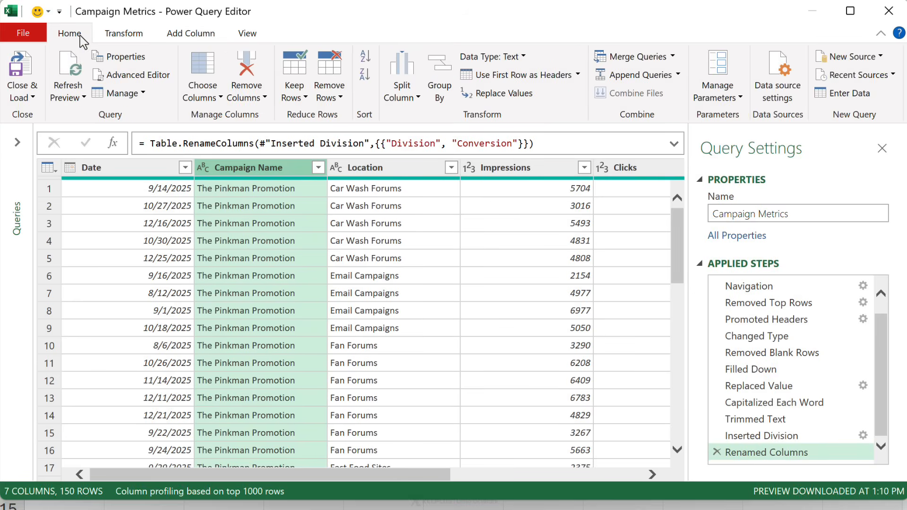
{"action": "left_click", "coordinate": [16, 90]}
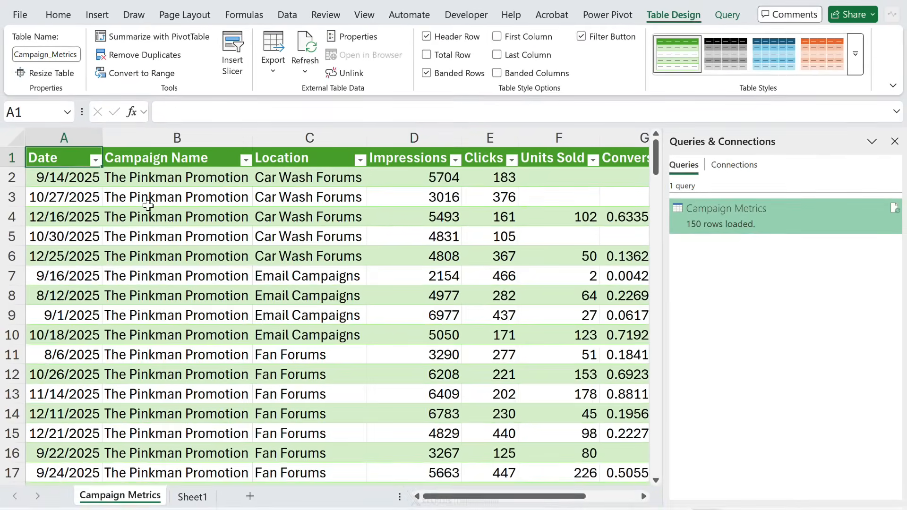
Set the style of the loaded Campaign Metrics table to None to clear its colour formatting.
{"action": "key", "text": "ctrl+a"}
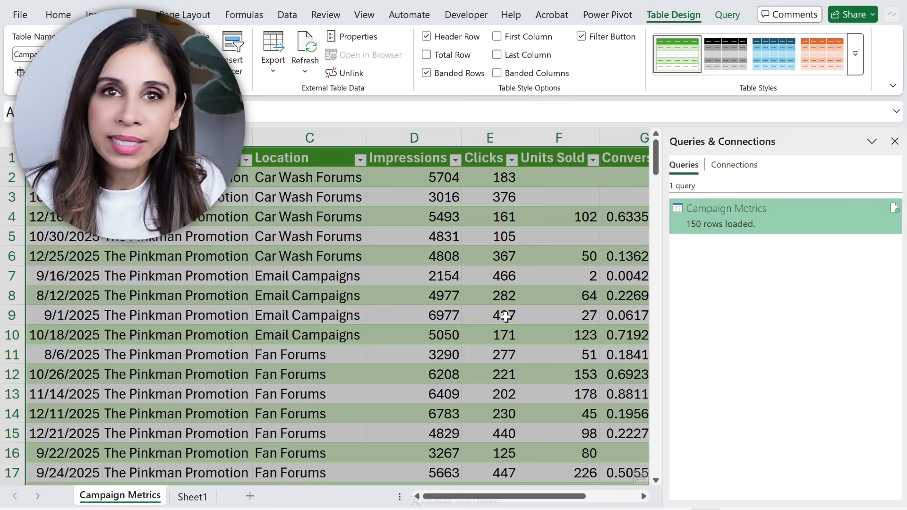
{"action": "left_click", "coordinate": [855, 60]}
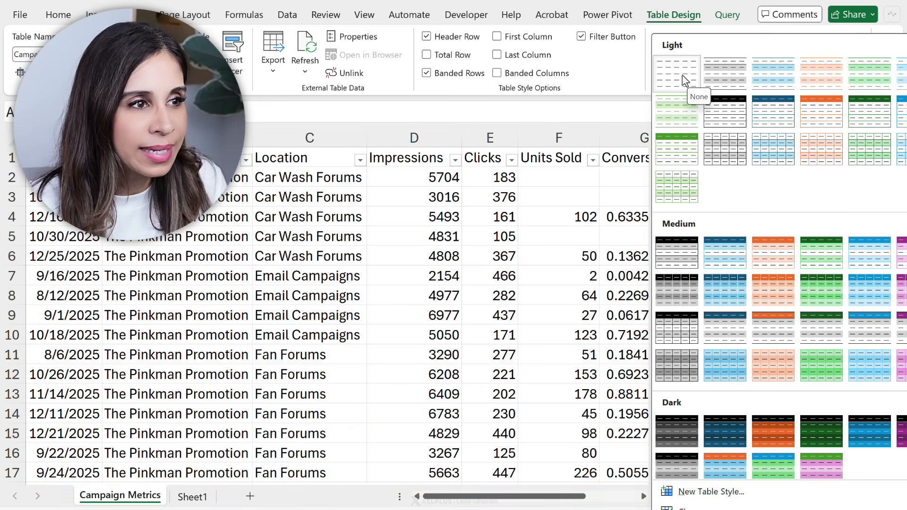
{"action": "left_click", "coordinate": [684, 80]}
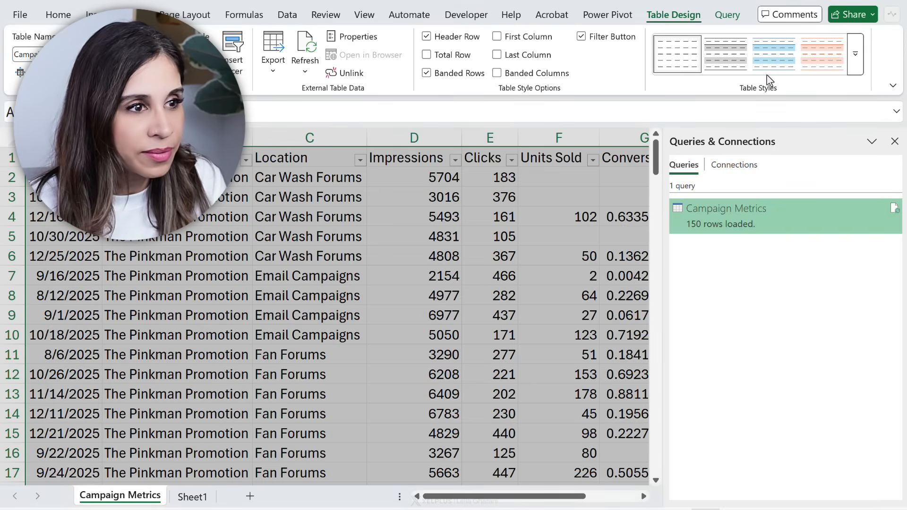
{"action": "left_click", "coordinate": [532, 215]}
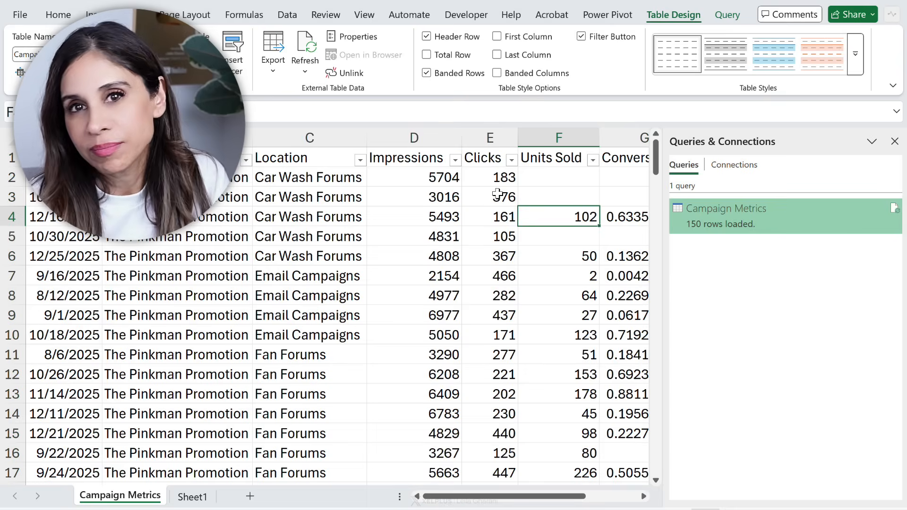
Look through the loaded table's rows and preview the Campaign Metrics query's load details.
{"action": "scroll", "coordinate": [434, 326], "scroll_direction": "down", "scroll_amount": 9}
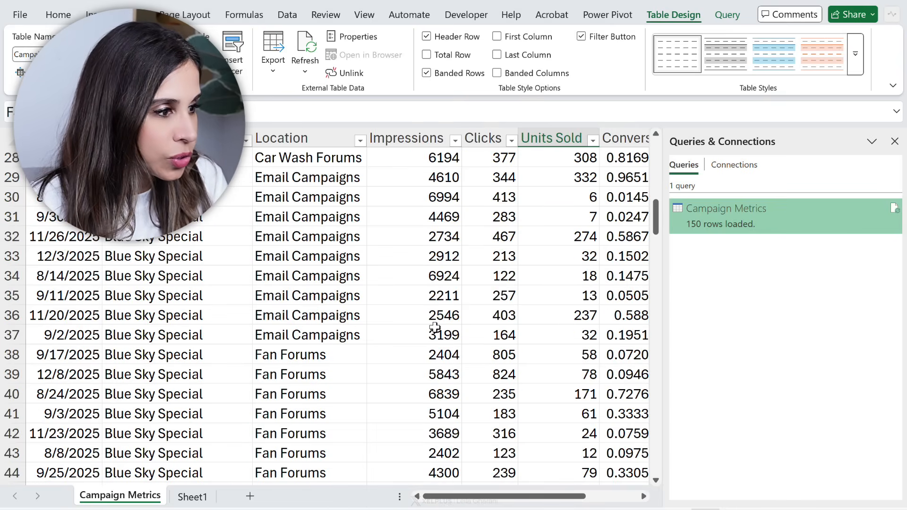
{"action": "scroll", "coordinate": [435, 326], "scroll_direction": "down", "scroll_amount": 16}
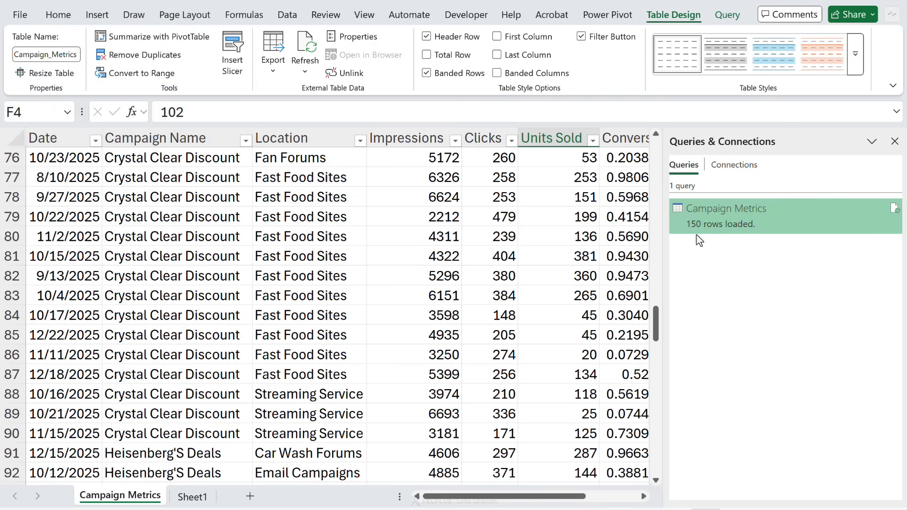
{"action": "mouse_move", "coordinate": [716, 224]}
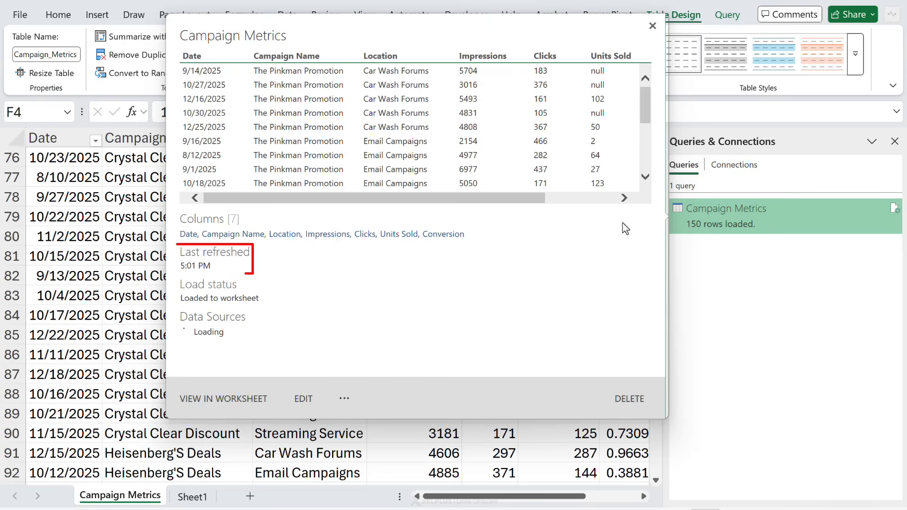
Hide the Queries & Connections list, show it again, and preview the Campaign Metrics query.
{"action": "left_click", "coordinate": [894, 141]}
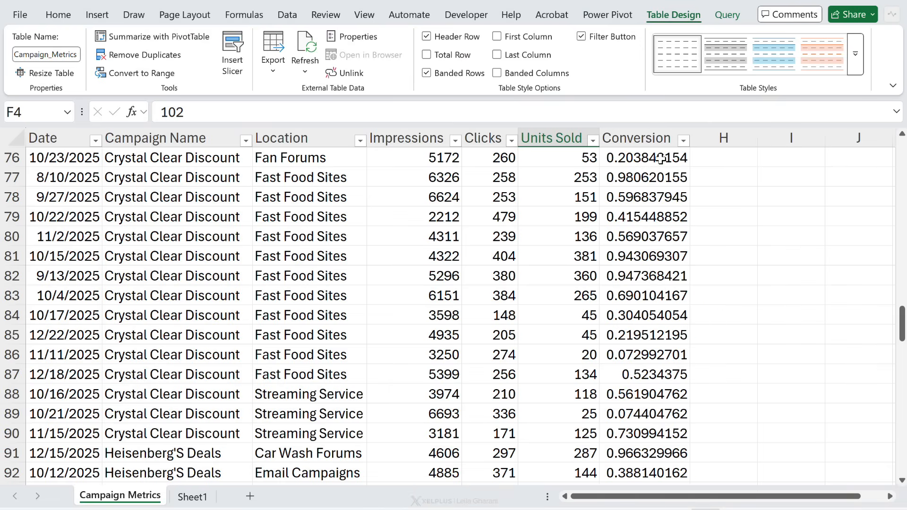
{"action": "left_click", "coordinate": [291, 18]}
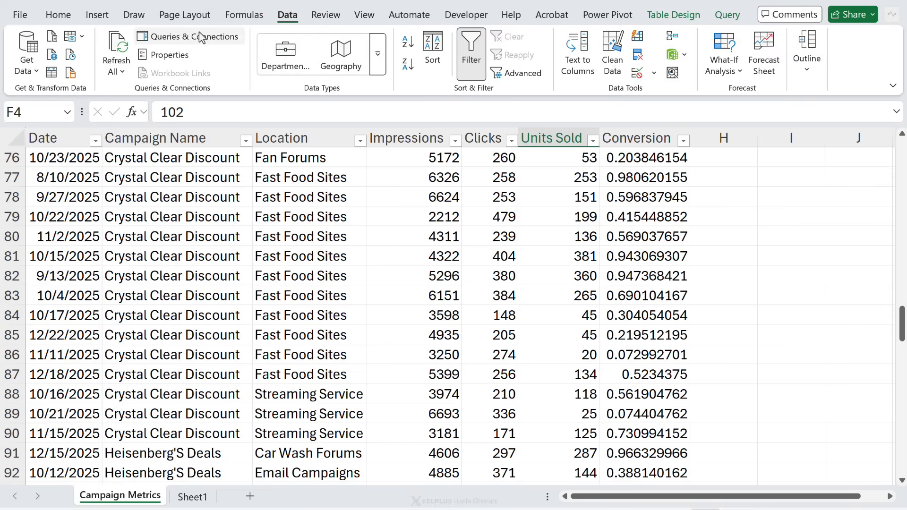
{"action": "left_click", "coordinate": [202, 37]}
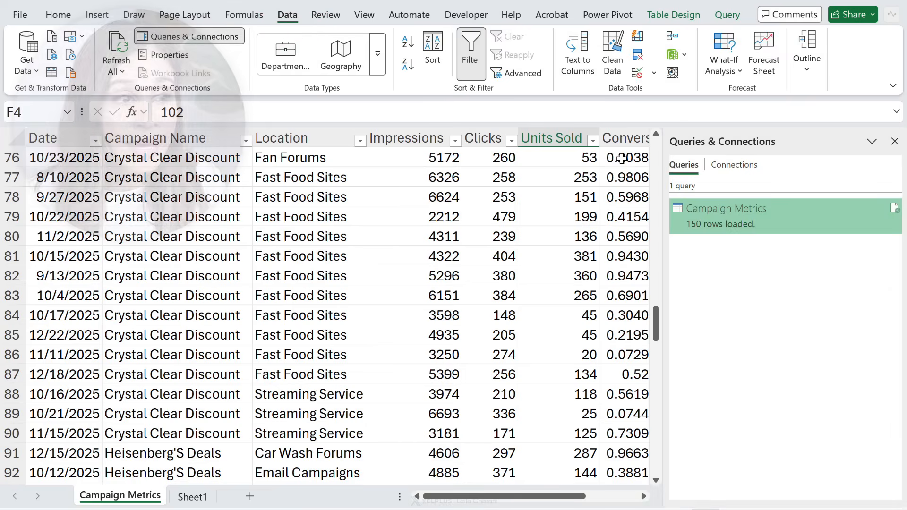
{"action": "mouse_move", "coordinate": [704, 216]}
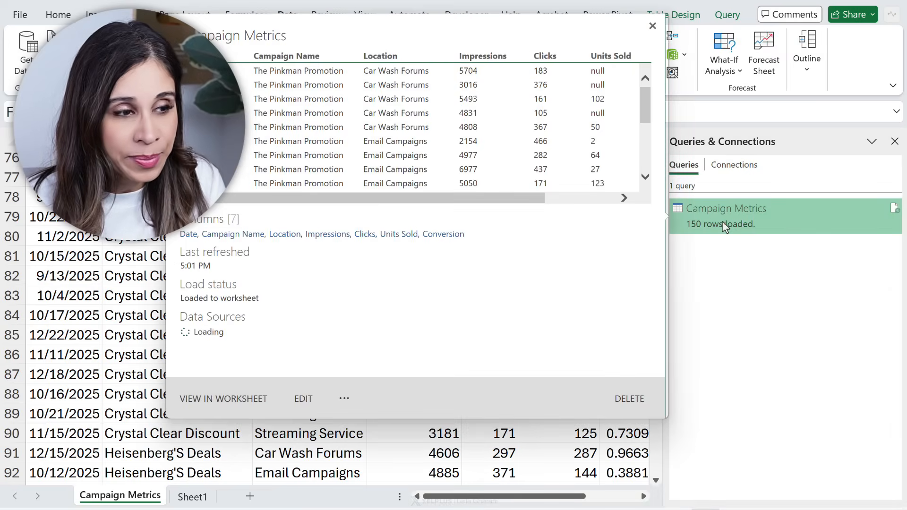
Reopen the Campaign Metrics query for editing, inspect its Source step's file path settings without changing them, and load it back to the workbook.
{"action": "double_click", "coordinate": [725, 227]}
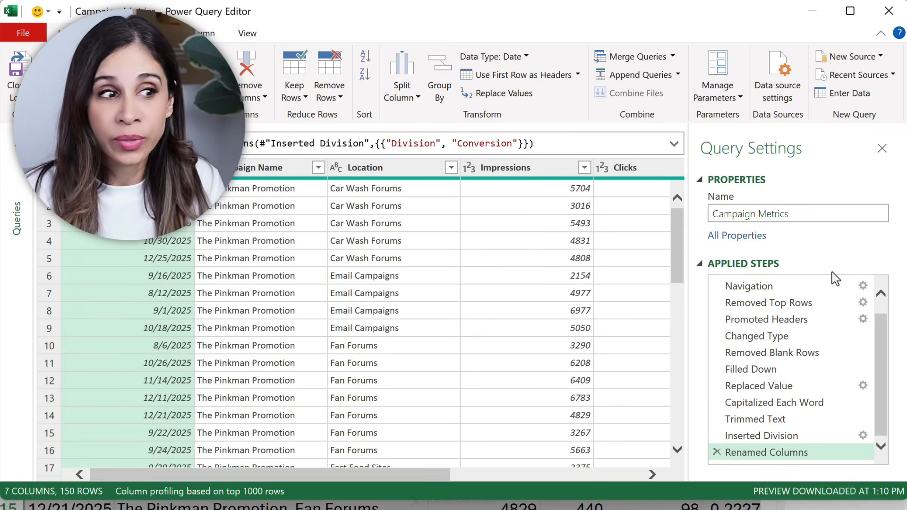
{"action": "scroll", "coordinate": [791, 311], "scroll_direction": "up", "scroll_amount": 1}
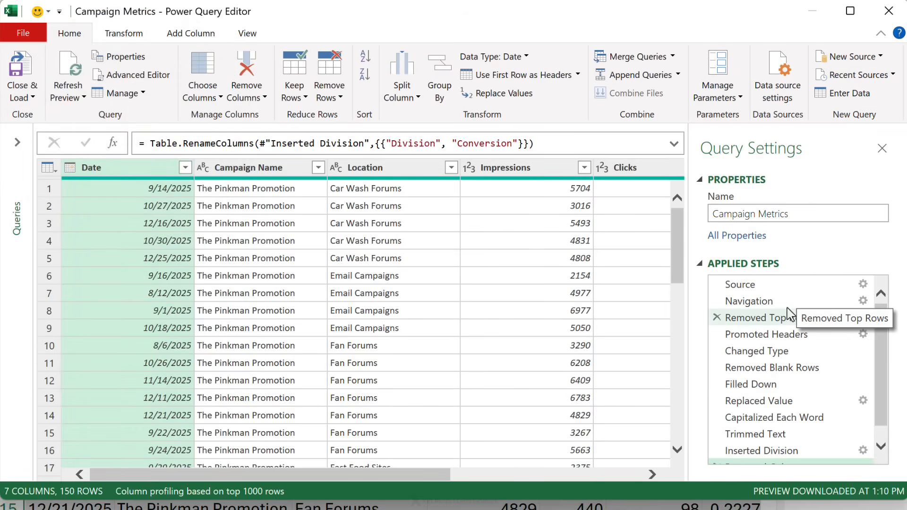
{"action": "left_click", "coordinate": [764, 285]}
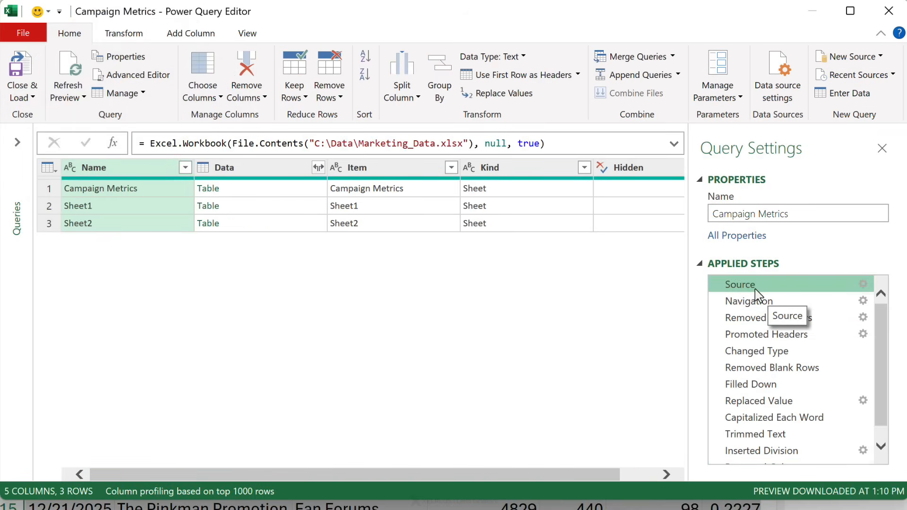
{"action": "left_click", "coordinate": [863, 285]}
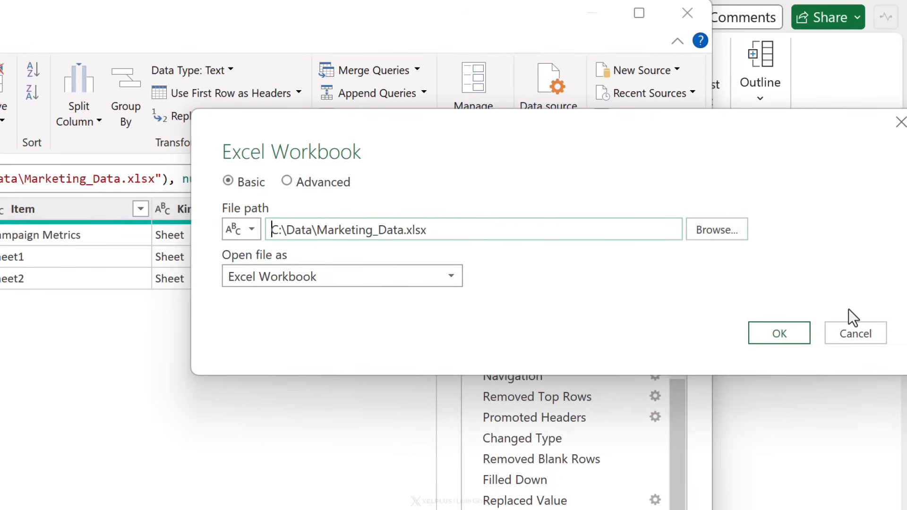
{"action": "left_click", "coordinate": [855, 333]}
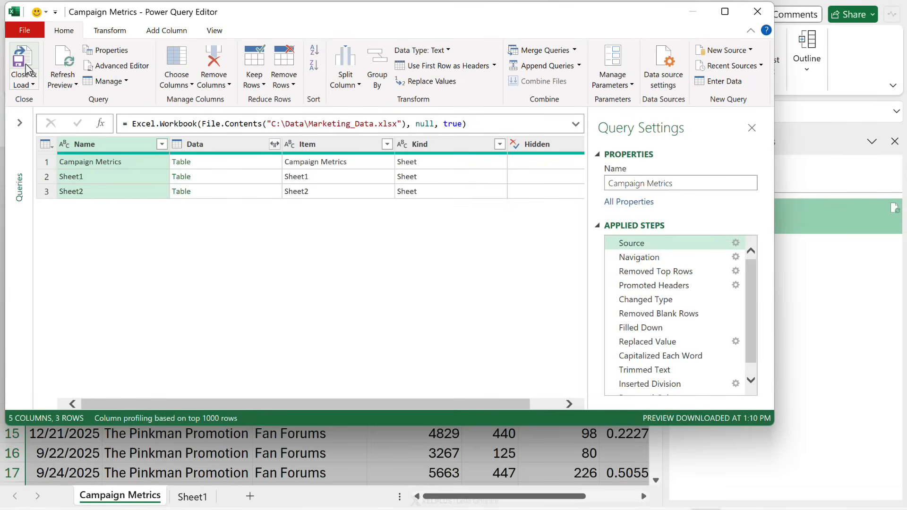
{"action": "left_click", "coordinate": [25, 66]}
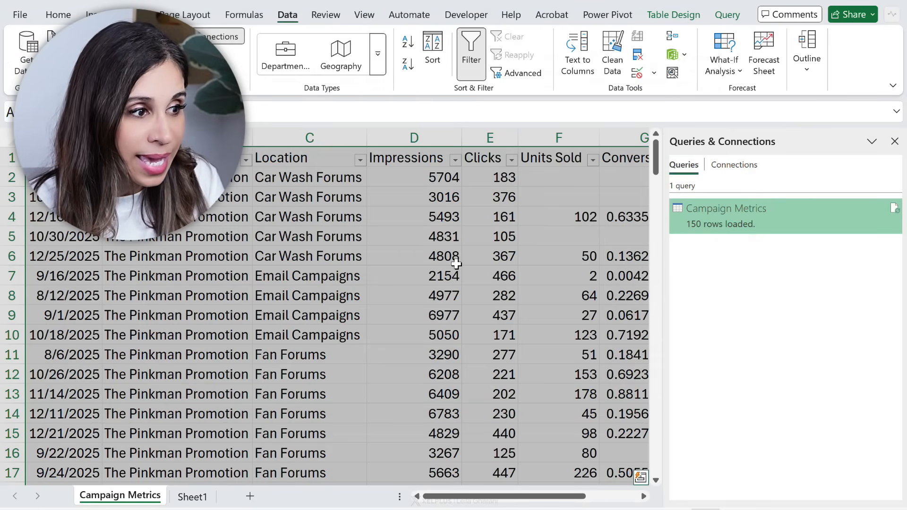
Look through the end of the loaded table and examine the Walter Promo rows at the bottom of the source Marketing_Data workbook.
{"action": "scroll", "coordinate": [448, 268], "scroll_direction": "down", "scroll_amount": 4}
{"action": "scroll", "coordinate": [448, 267], "scroll_direction": "down", "scroll_amount": 20}
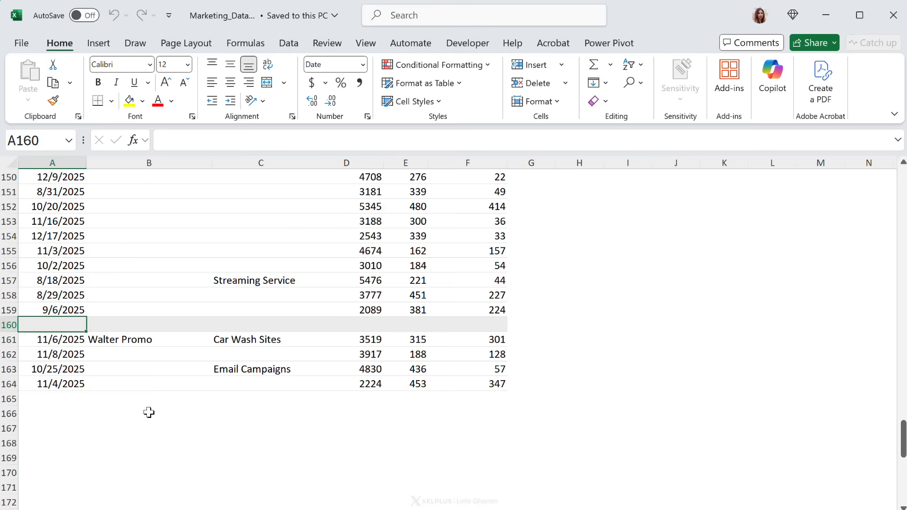
{"action": "left_click_drag", "start_coordinate": [66, 329], "coordinate": [480, 384]}
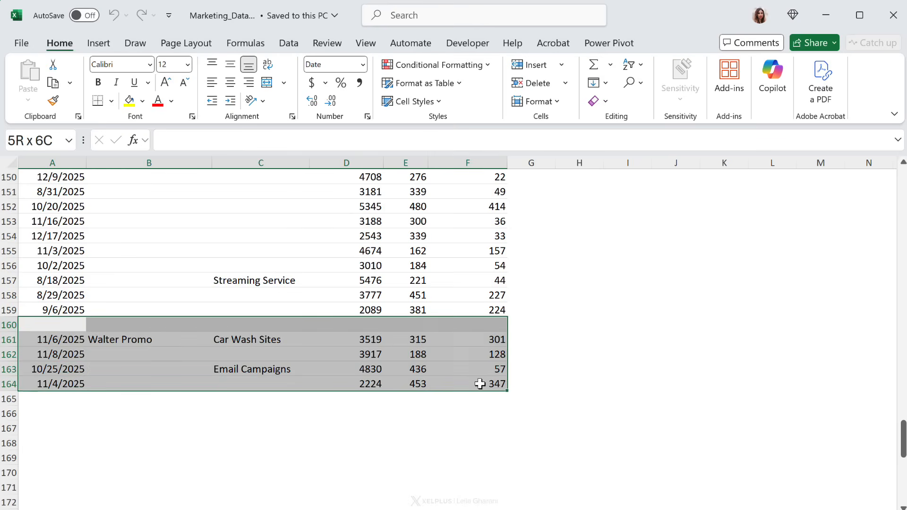
{"action": "left_click", "coordinate": [153, 344]}
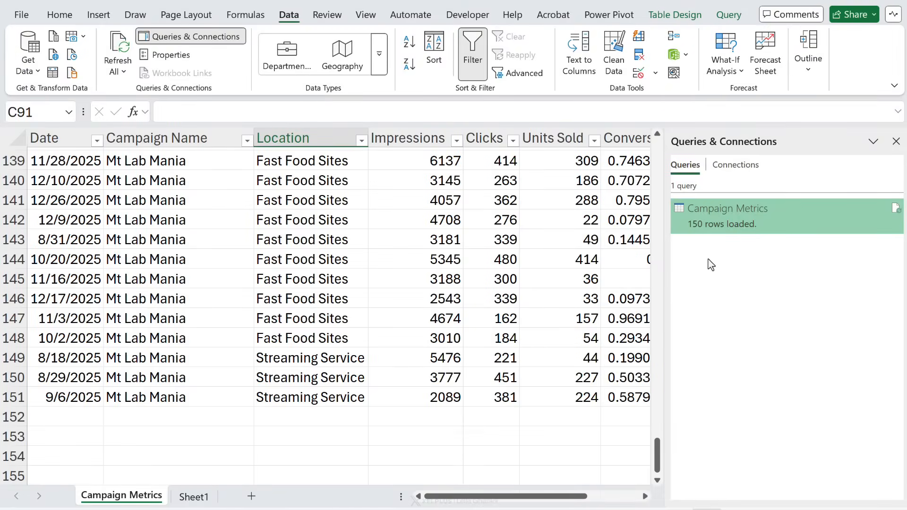
Refresh the loaded Campaign Metrics table and check its load details and the Walter Promo rows at its end.
{"action": "right_click", "coordinate": [533, 239]}
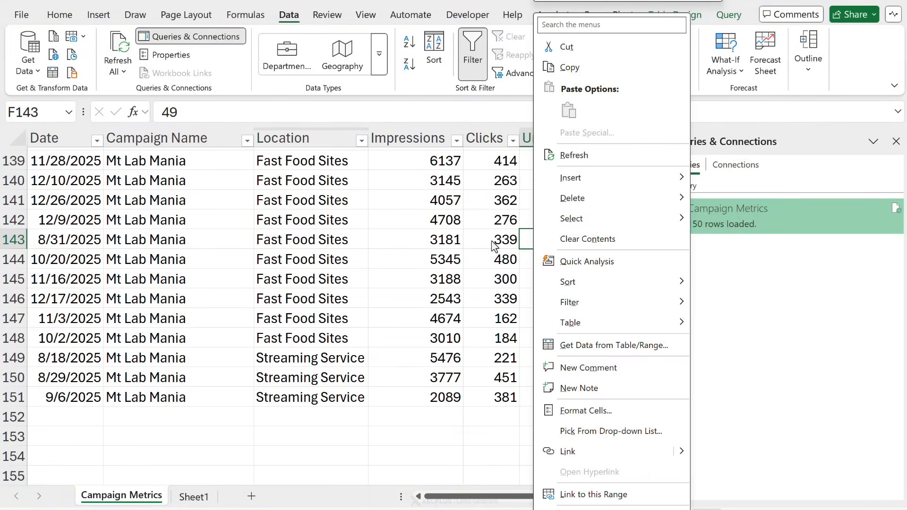
{"action": "left_click", "coordinate": [569, 158]}
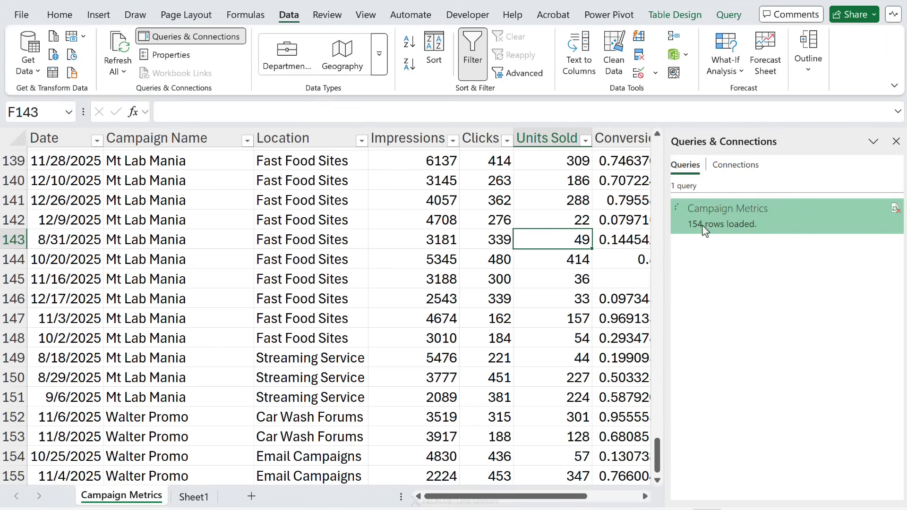
{"action": "mouse_move", "coordinate": [714, 233]}
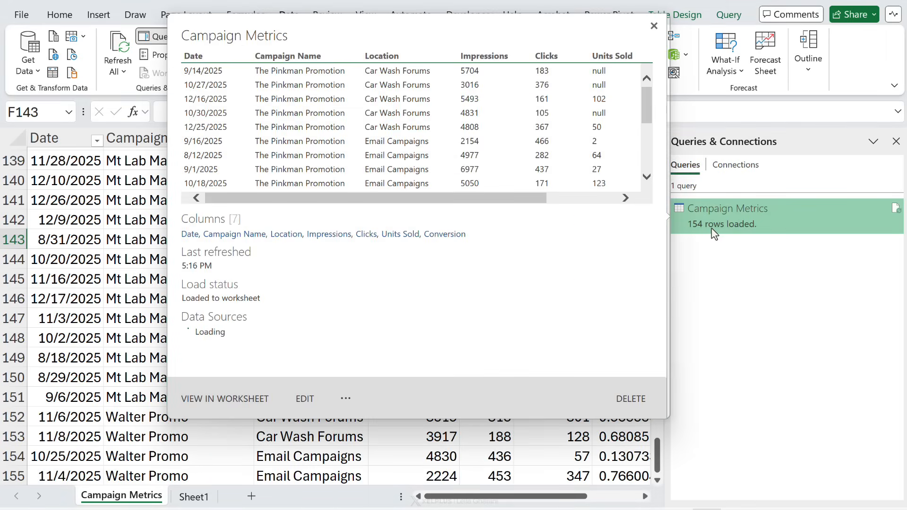
{"action": "left_click", "coordinate": [117, 326]}
{"action": "scroll", "coordinate": [115, 324], "scroll_direction": "down", "scroll_amount": 4}
{"action": "scroll", "coordinate": [128, 300], "scroll_direction": "up", "scroll_amount": 1}
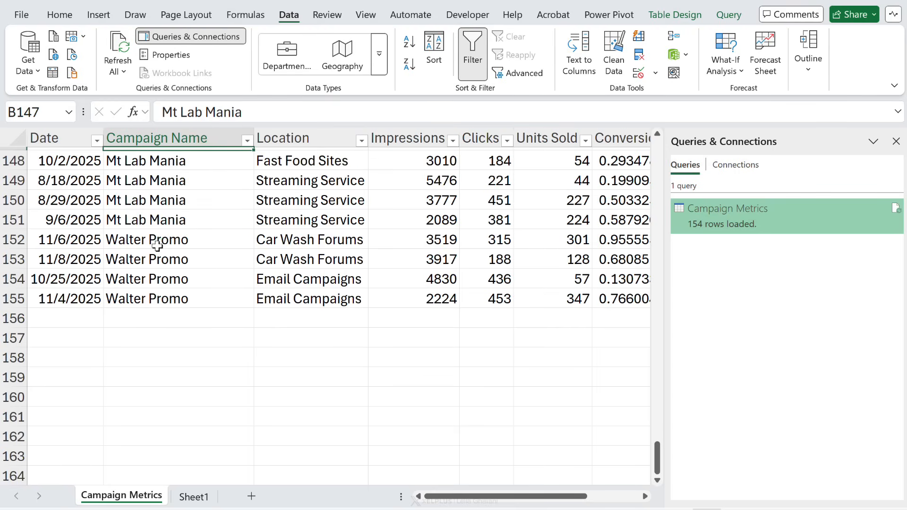
{"action": "left_click_drag", "start_coordinate": [157, 246], "coordinate": [147, 293]}
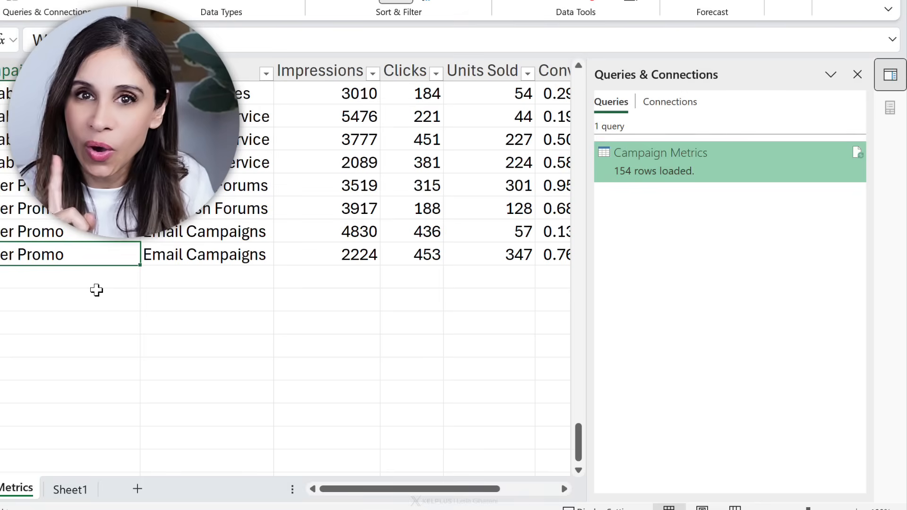
Reload the Campaign Metrics query as a PivotTable report at A1, replacing the table, with Campaign Name as rows and Units Sold as summed values.
{"action": "right_click", "coordinate": [683, 160]}
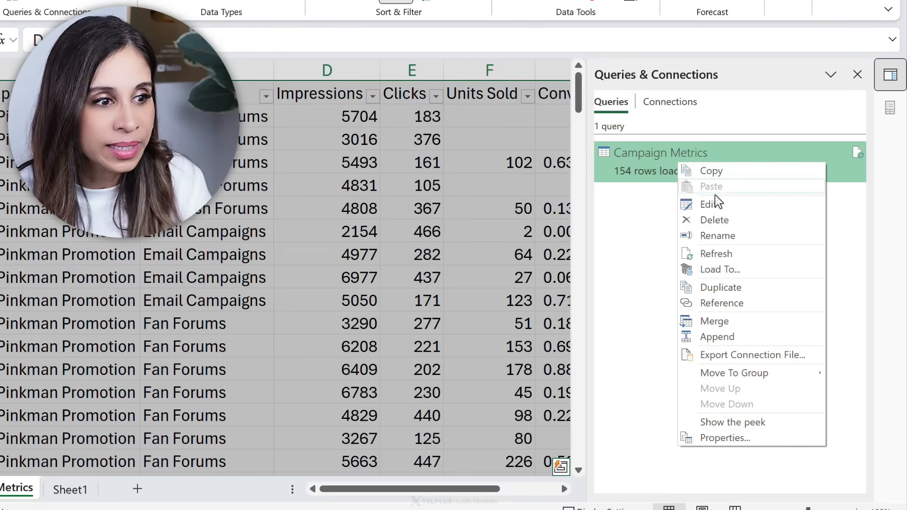
{"action": "left_click", "coordinate": [741, 268]}
{"action": "left_click", "coordinate": [555, 249]}
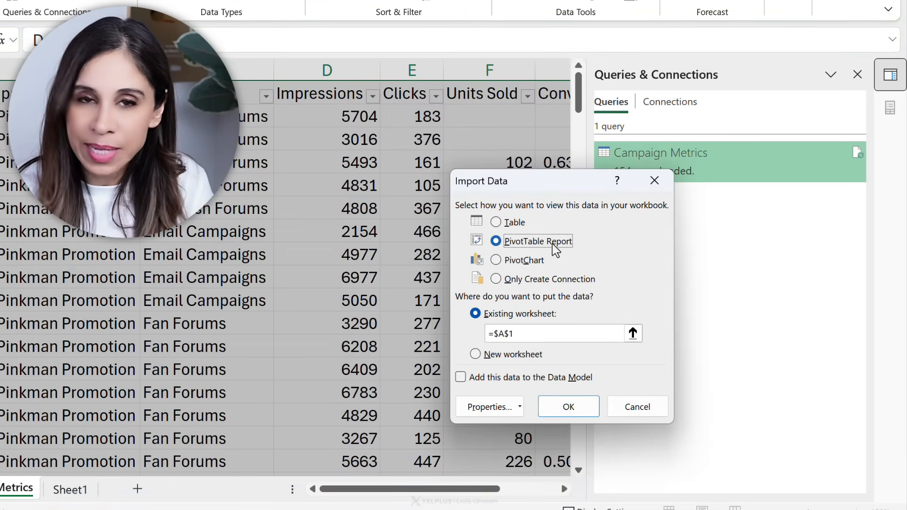
{"action": "left_click", "coordinate": [577, 410]}
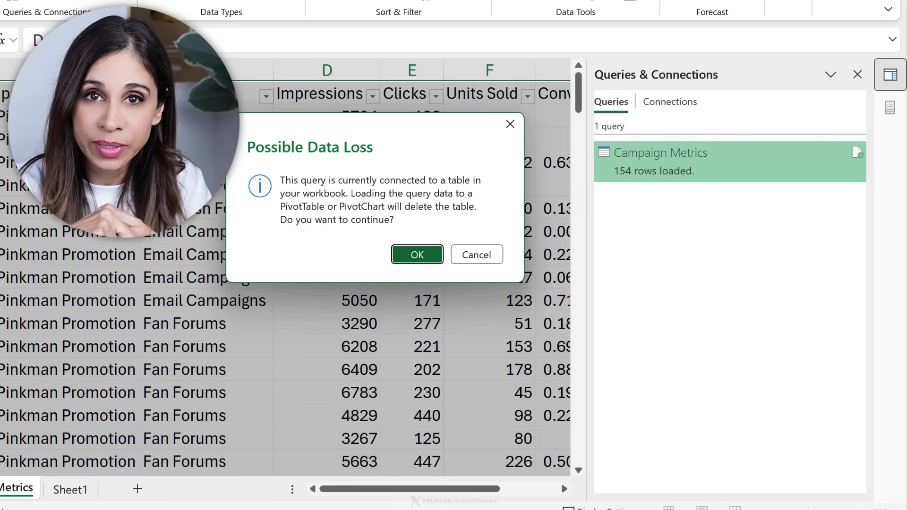
{"action": "left_click", "coordinate": [408, 257]}
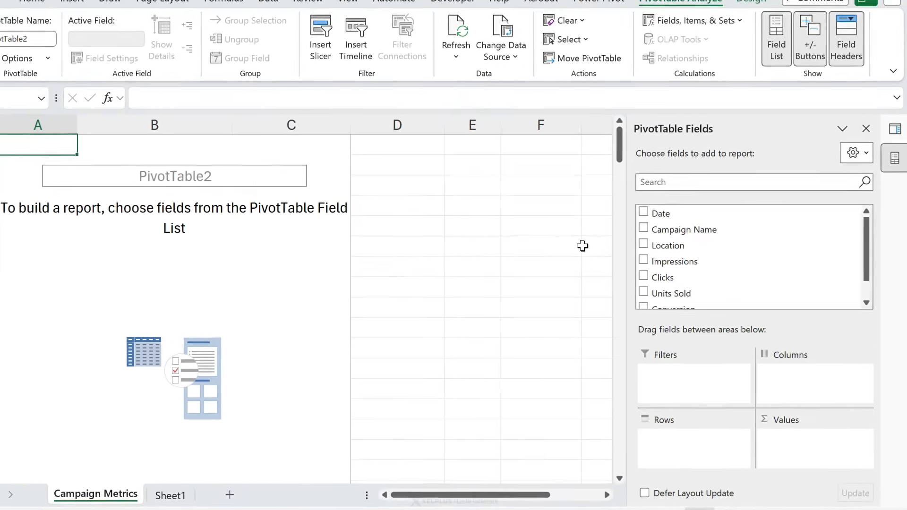
{"action": "left_click_drag", "start_coordinate": [683, 240], "coordinate": [724, 460]}
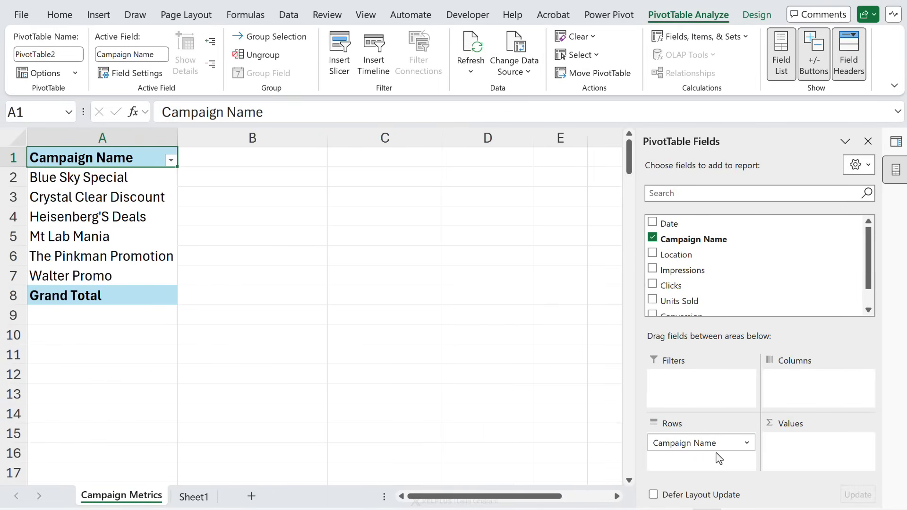
{"action": "left_click_drag", "start_coordinate": [702, 301], "coordinate": [810, 446]}
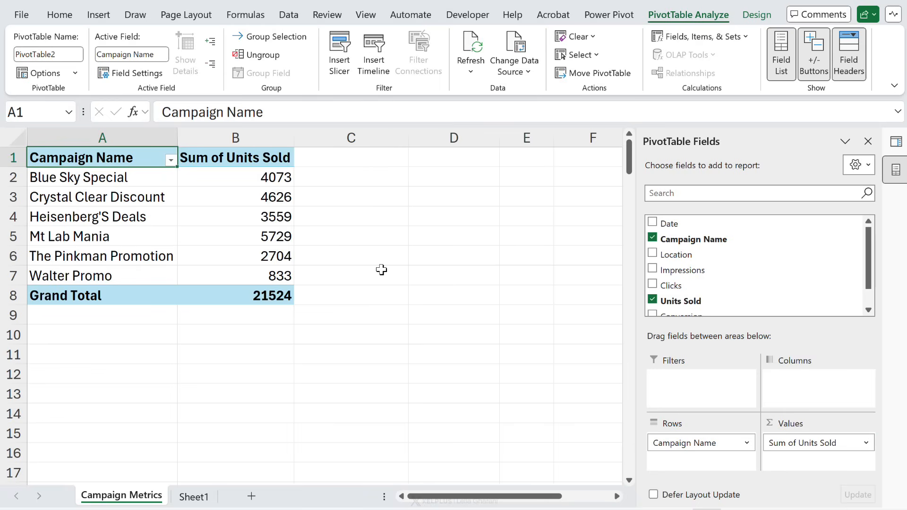
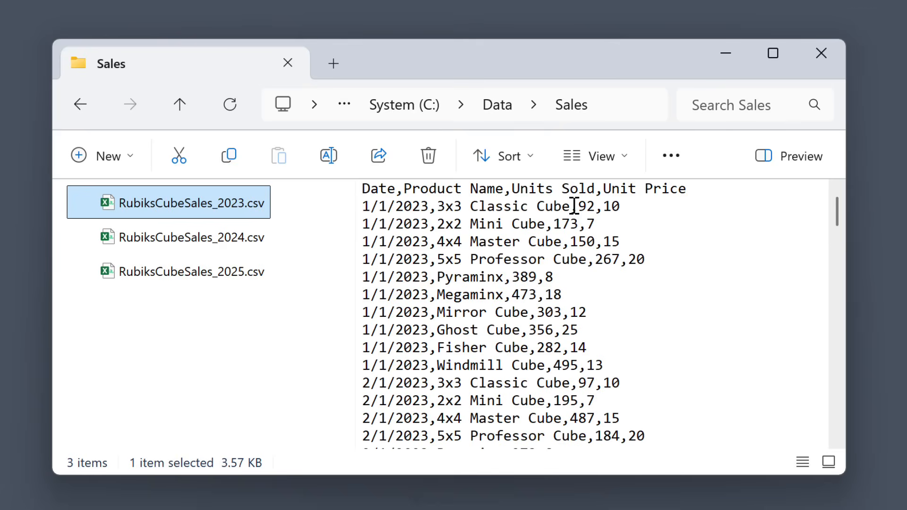
In File Explorer, preview the RubiksCubeSales CSV files for 2024 and 2025 in the Sales folder.
{"action": "left_click", "coordinate": [209, 238]}
{"action": "left_click", "coordinate": [191, 277]}
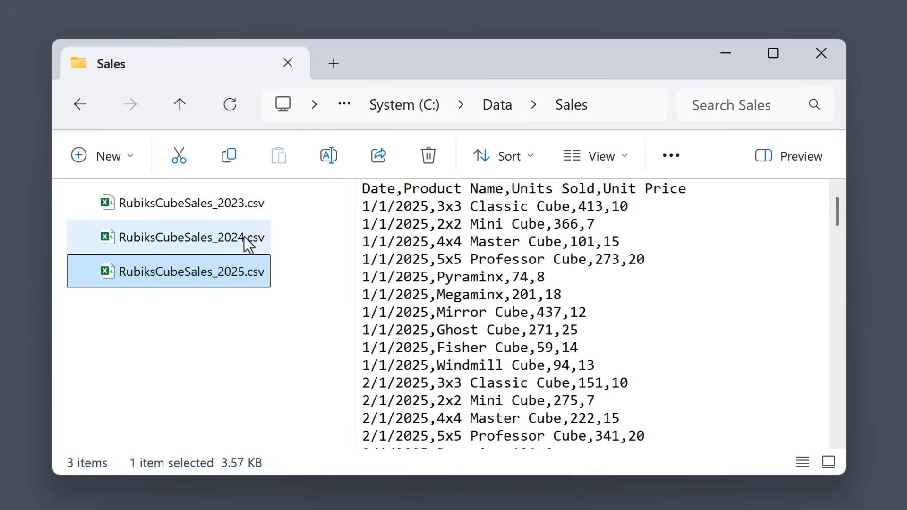
{"action": "left_click", "coordinate": [231, 239]}
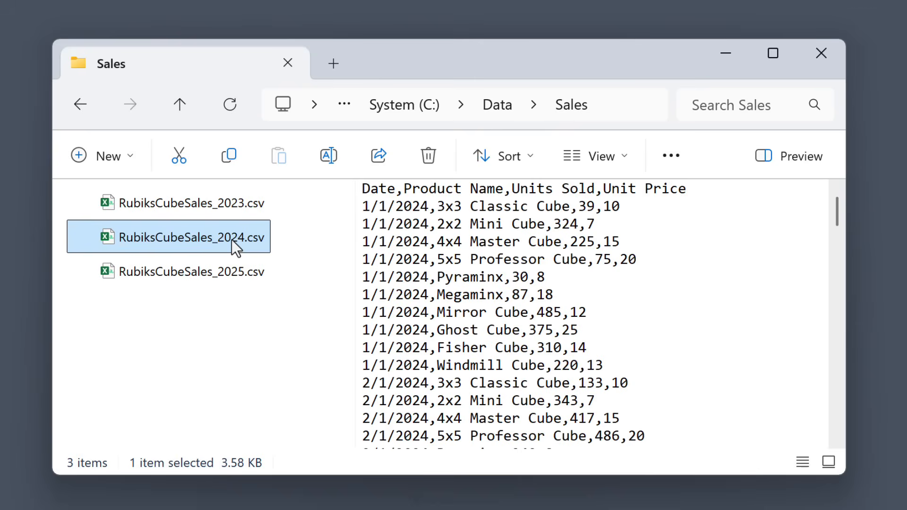
{"action": "left_click", "coordinate": [781, 161]}
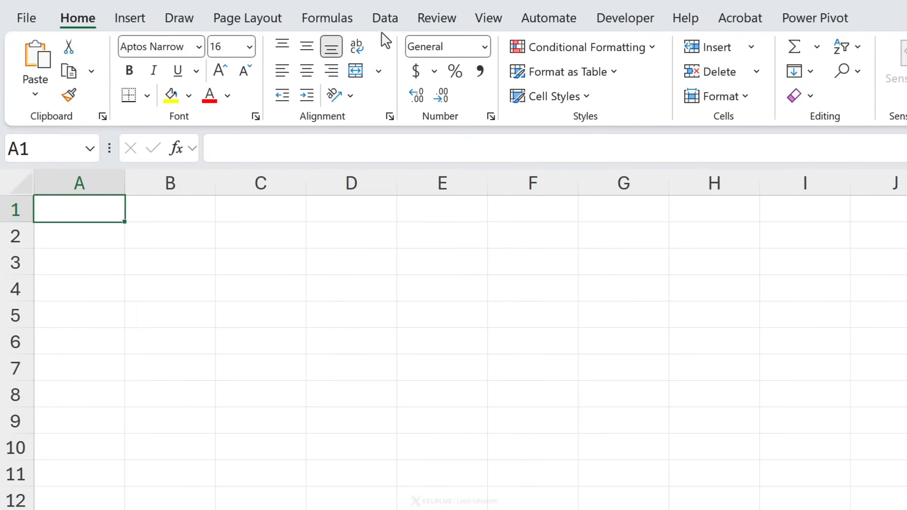
In a blank Excel workbook, start a data import from the folder C:\Data\Sales and bring up its file list.
{"action": "left_click", "coordinate": [387, 16]}
{"action": "left_click", "coordinate": [35, 83]}
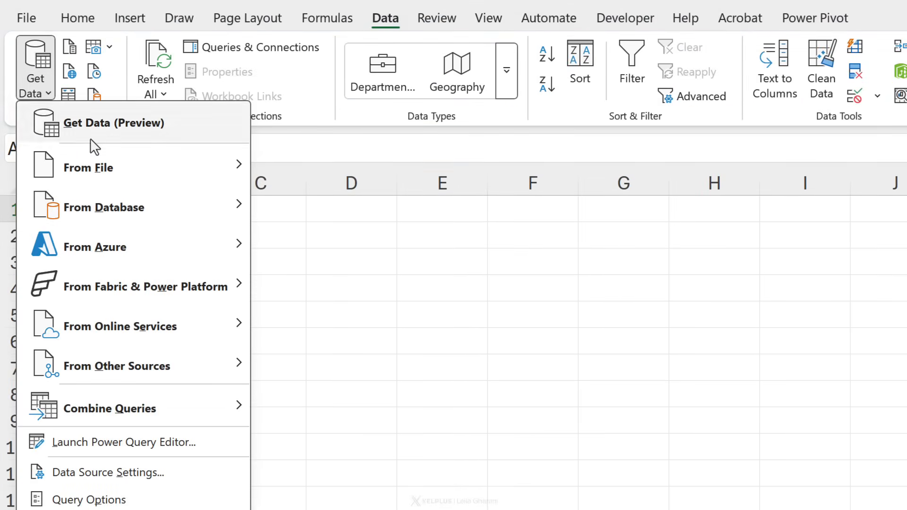
{"action": "mouse_move", "coordinate": [111, 169]}
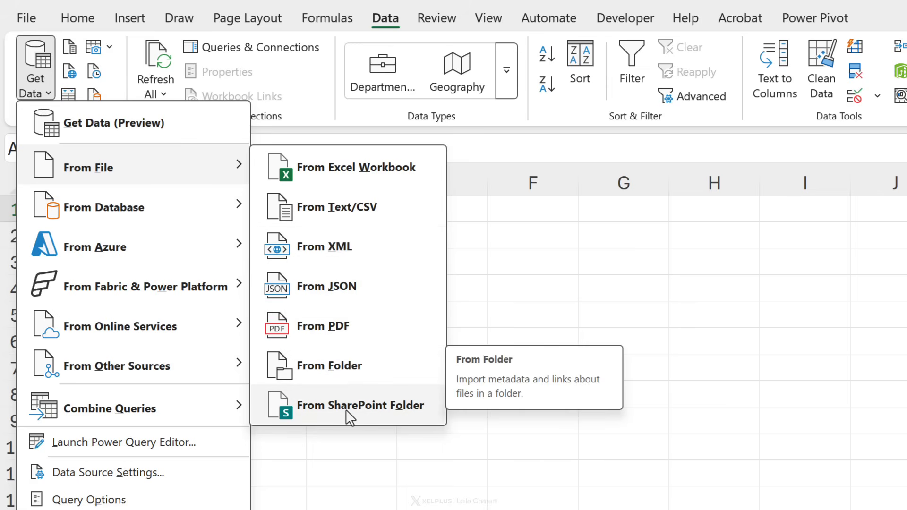
{"action": "left_click", "coordinate": [328, 363]}
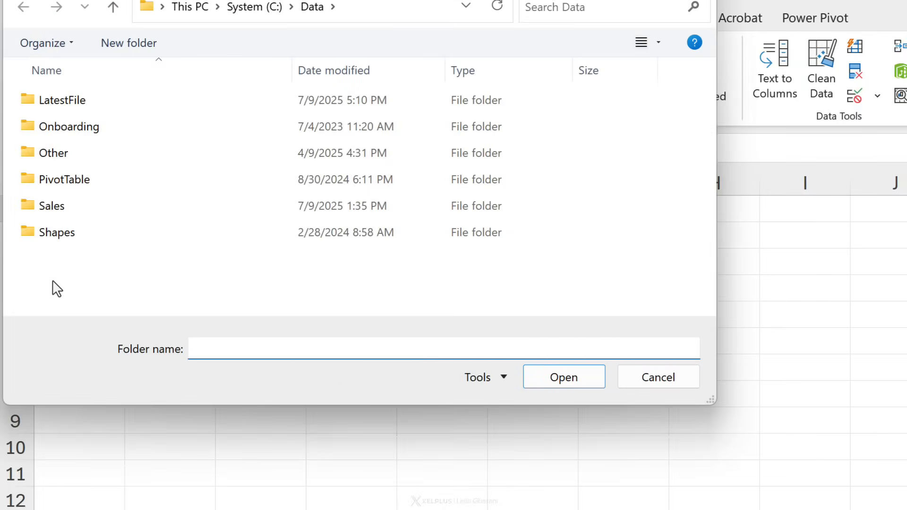
{"action": "left_click", "coordinate": [52, 209]}
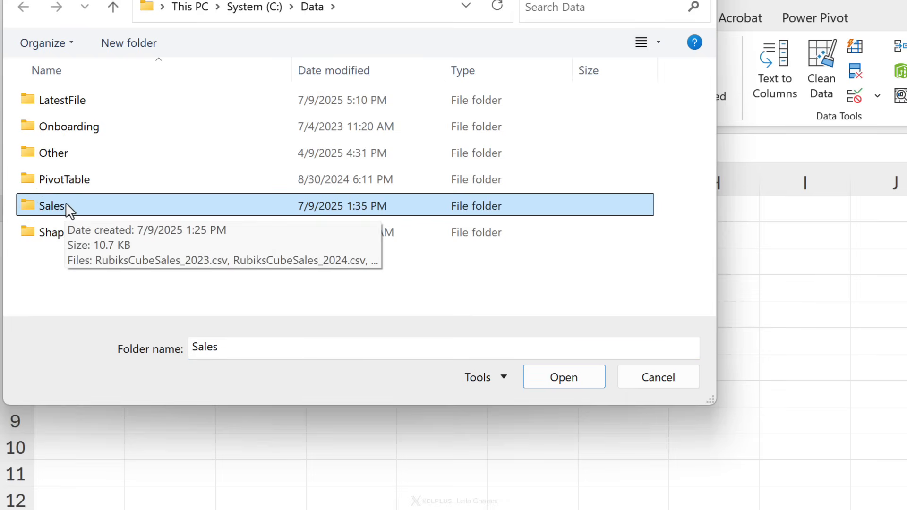
{"action": "left_click", "coordinate": [569, 377]}
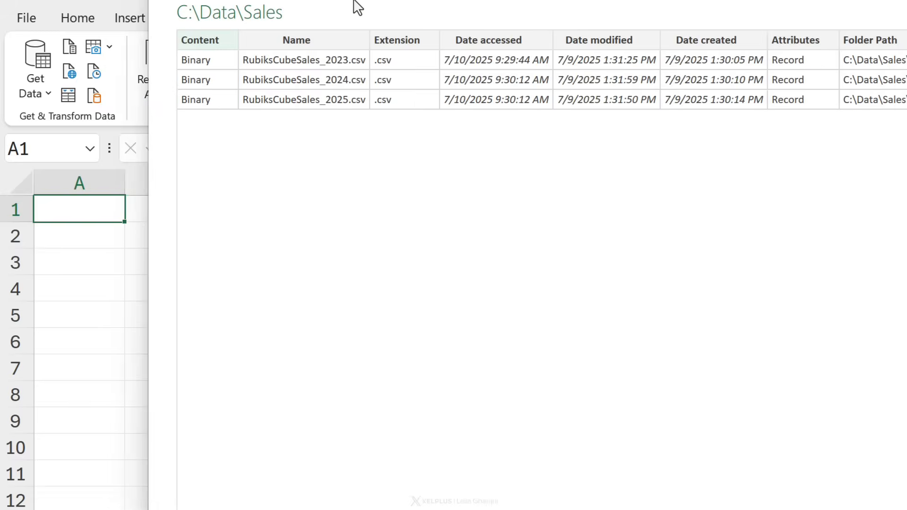
{"action": "left_click_drag", "start_coordinate": [353, 0], "coordinate": [251, 8]}
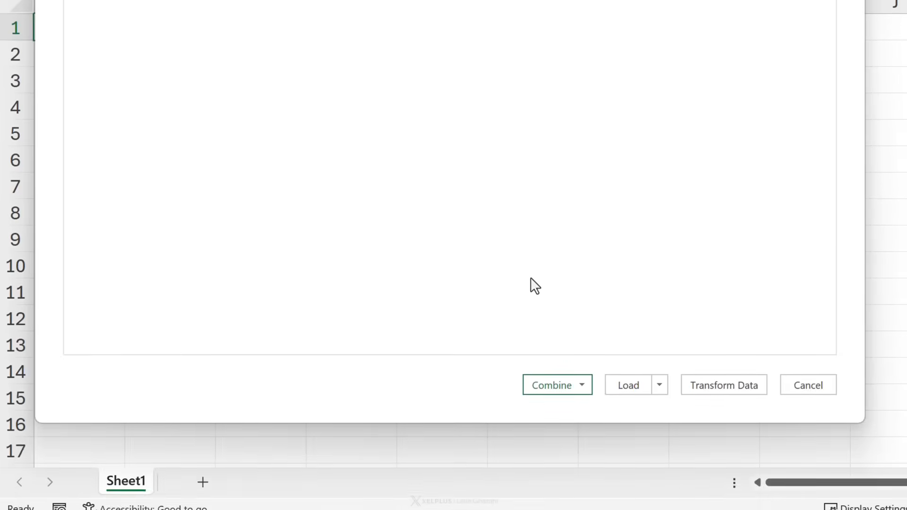
Combine and transform the Sales folder's files, using the first file as the sample file and keeping the comma delimiter.
{"action": "left_click", "coordinate": [582, 434]}
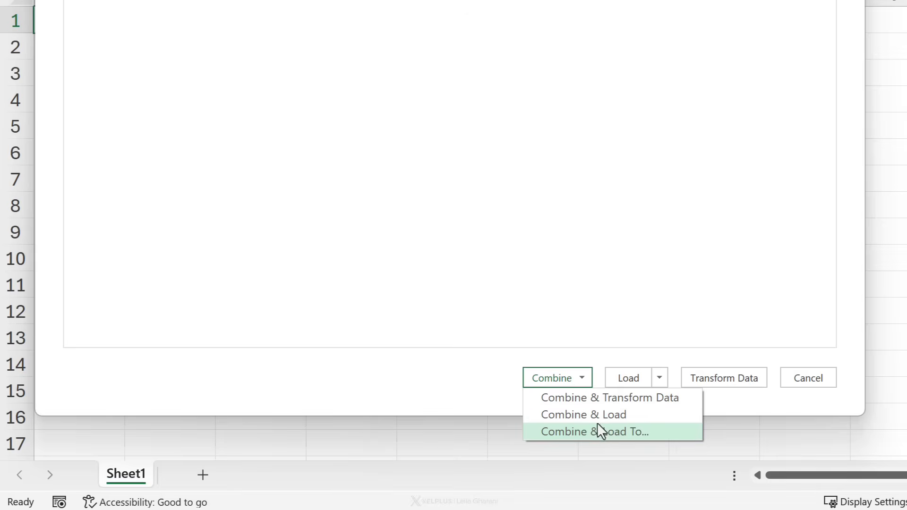
{"action": "left_click", "coordinate": [582, 398]}
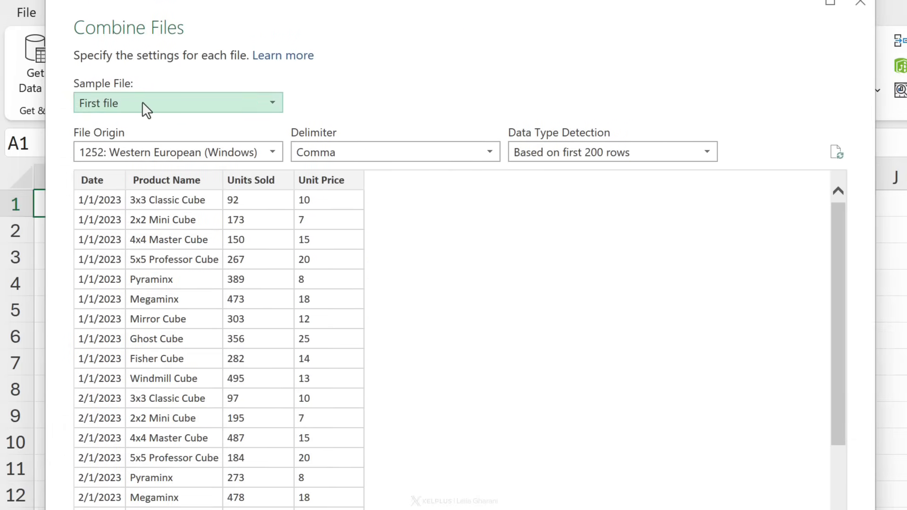
{"action": "left_click", "coordinate": [154, 101]}
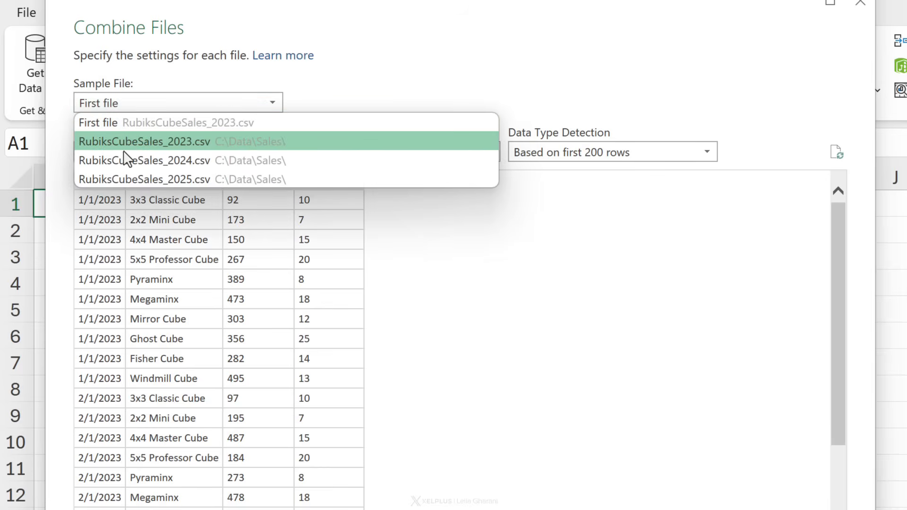
{"action": "left_click", "coordinate": [108, 123]}
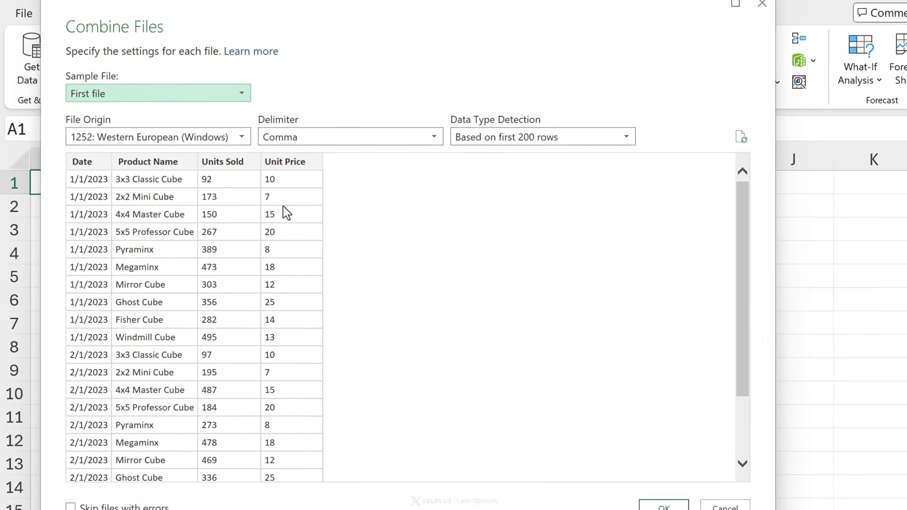
{"action": "left_click", "coordinate": [560, 433]}
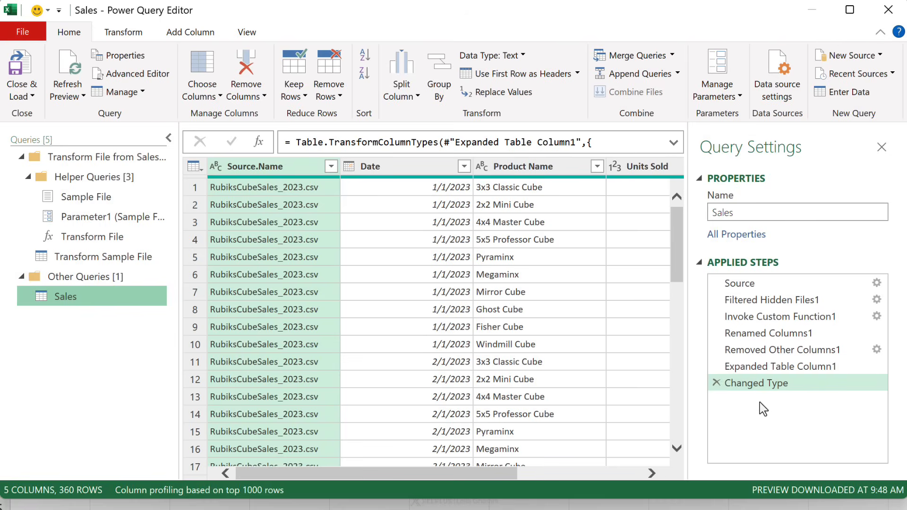
Look through the combined Sales rows, checking the Source.Name, Date and Product Name columns.
{"action": "scroll", "coordinate": [474, 317], "scroll_direction": "down", "scroll_amount": 8}
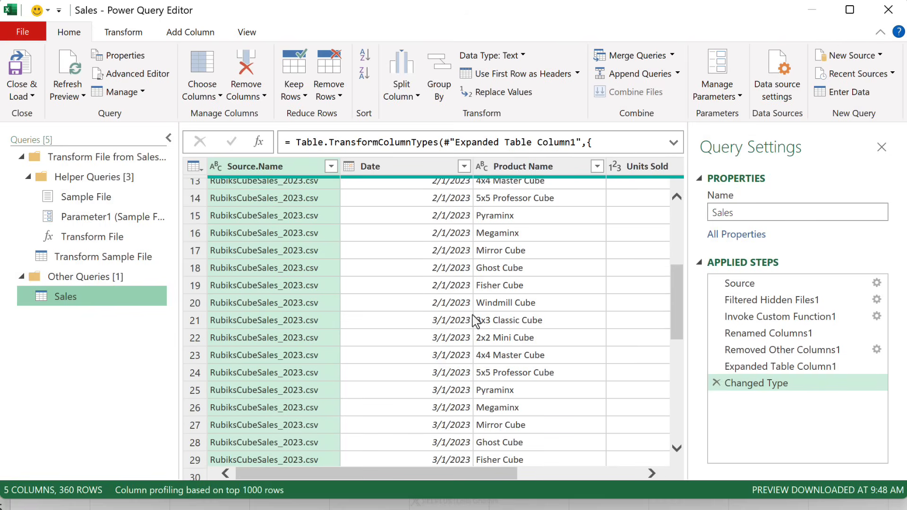
{"action": "scroll", "coordinate": [472, 318], "scroll_direction": "down", "scroll_amount": 7}
{"action": "scroll", "coordinate": [470, 317], "scroll_direction": "down", "scroll_amount": 2}
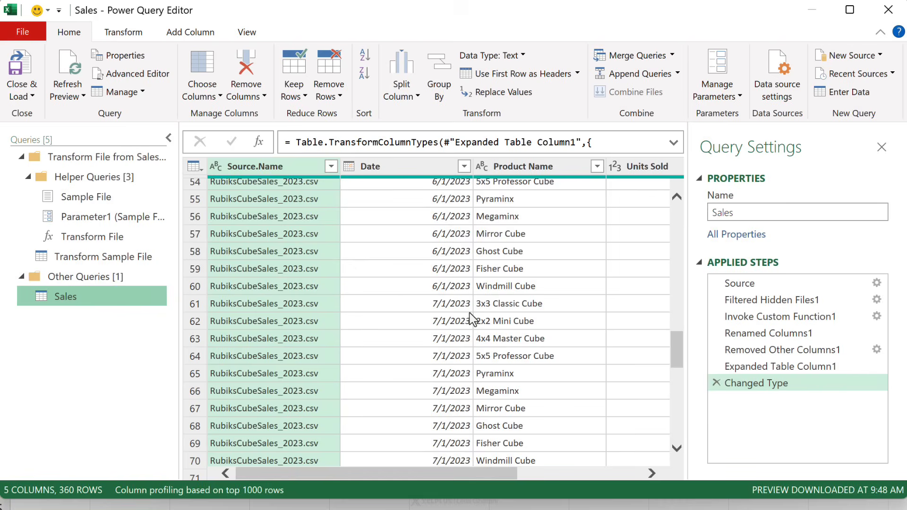
{"action": "scroll", "coordinate": [470, 316], "scroll_direction": "up", "scroll_amount": 17}
{"action": "scroll", "coordinate": [470, 318], "scroll_direction": "up", "scroll_amount": 1}
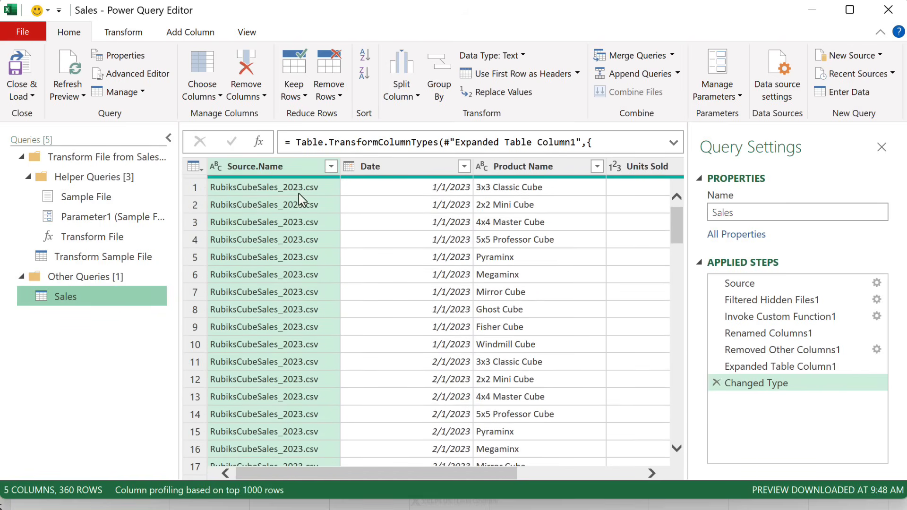
{"action": "left_click", "coordinate": [293, 168]}
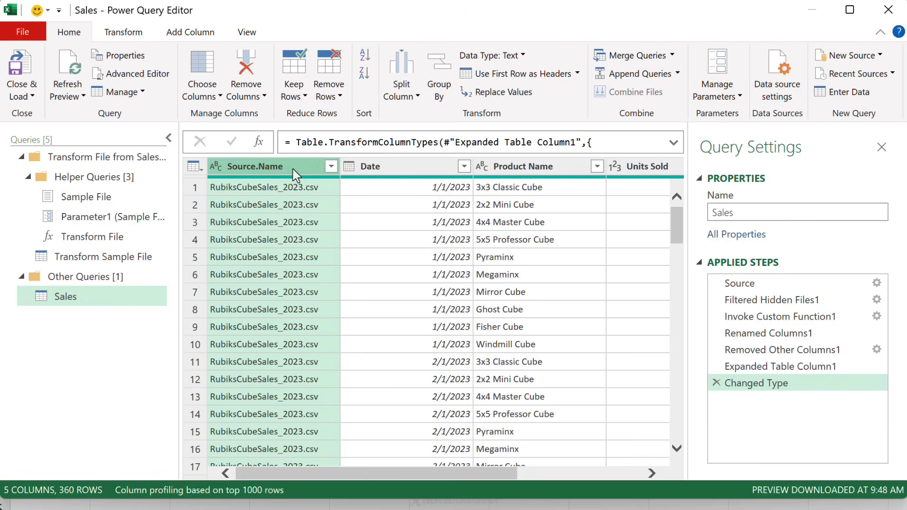
{"action": "key", "text": "Delete"}
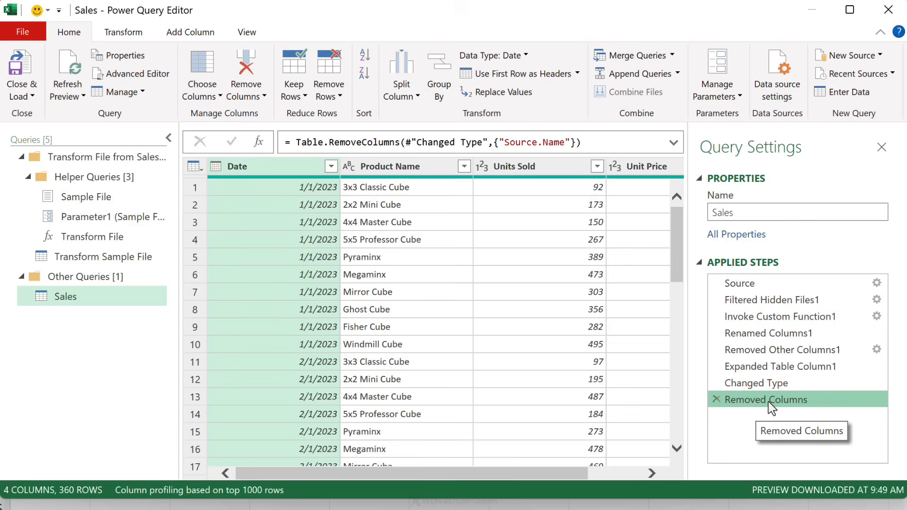
{"action": "left_click", "coordinate": [716, 399]}
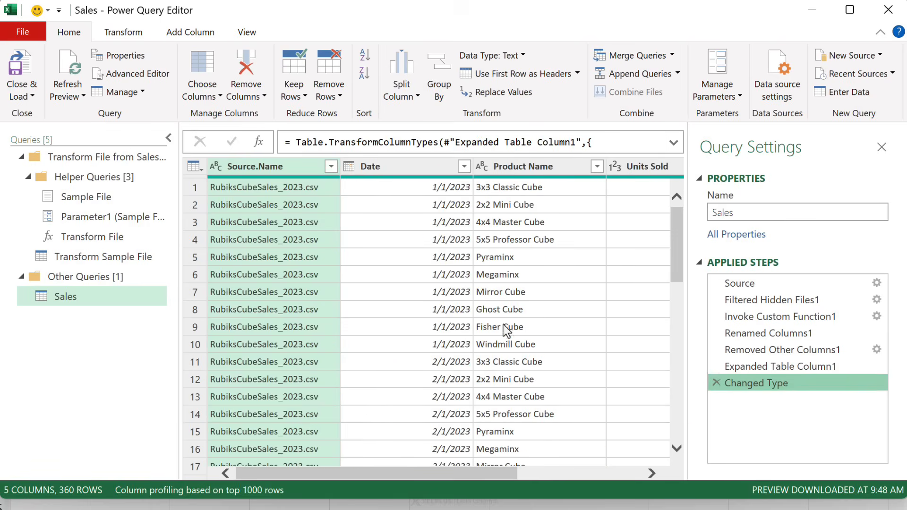
Remove the Source.Name column from the Sales query and add a Quarter of Year column based on Date.
{"action": "left_click", "coordinate": [293, 173]}
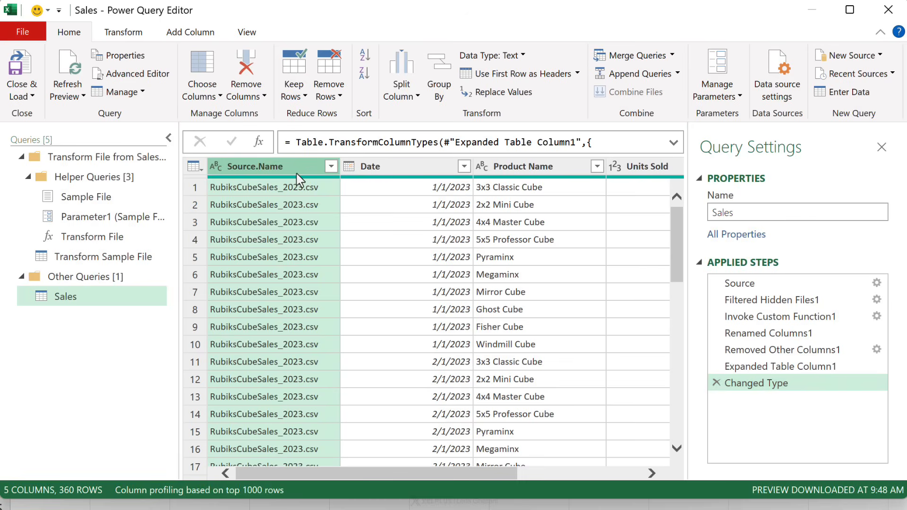
{"action": "key", "text": "Delete"}
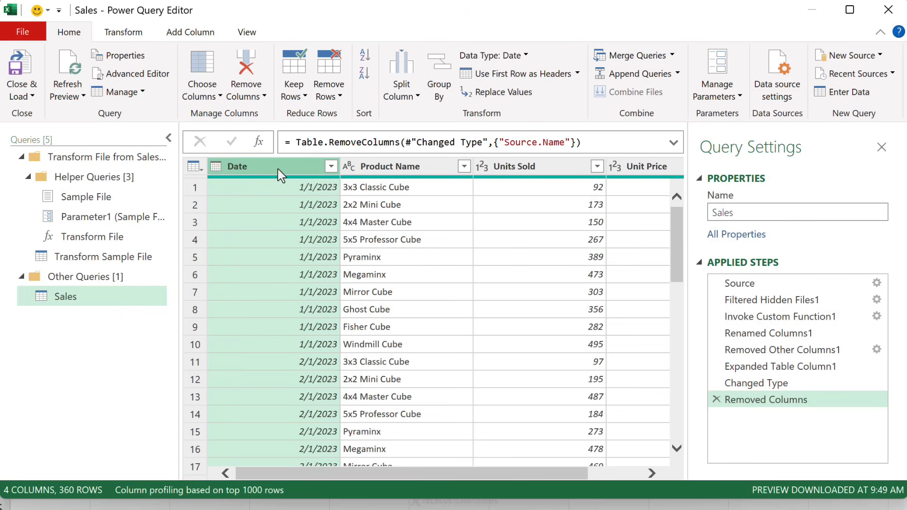
{"action": "left_click", "coordinate": [192, 33]}
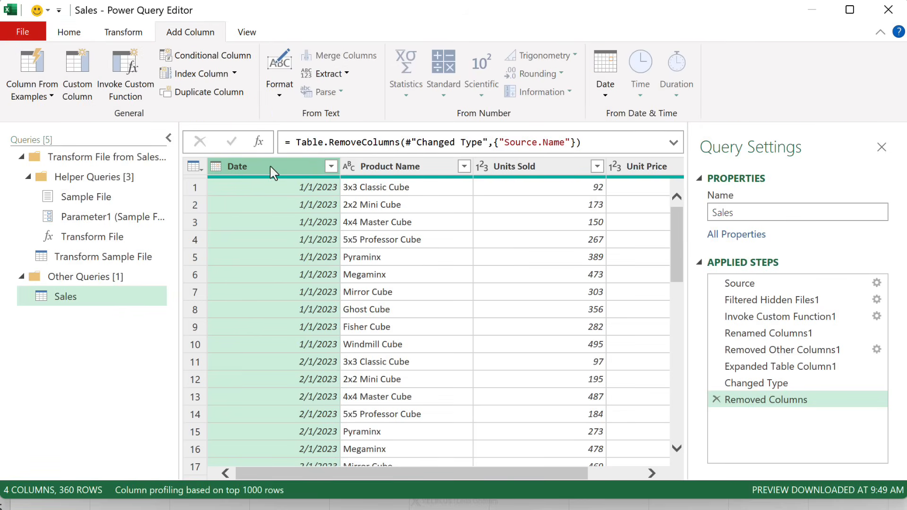
{"action": "left_click", "coordinate": [606, 96]}
{"action": "mouse_move", "coordinate": [633, 212]}
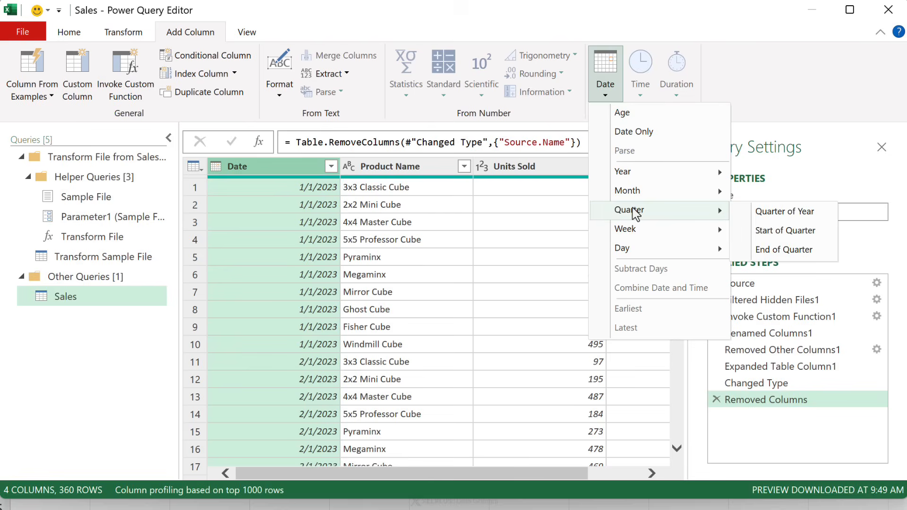
{"action": "left_click", "coordinate": [768, 216]}
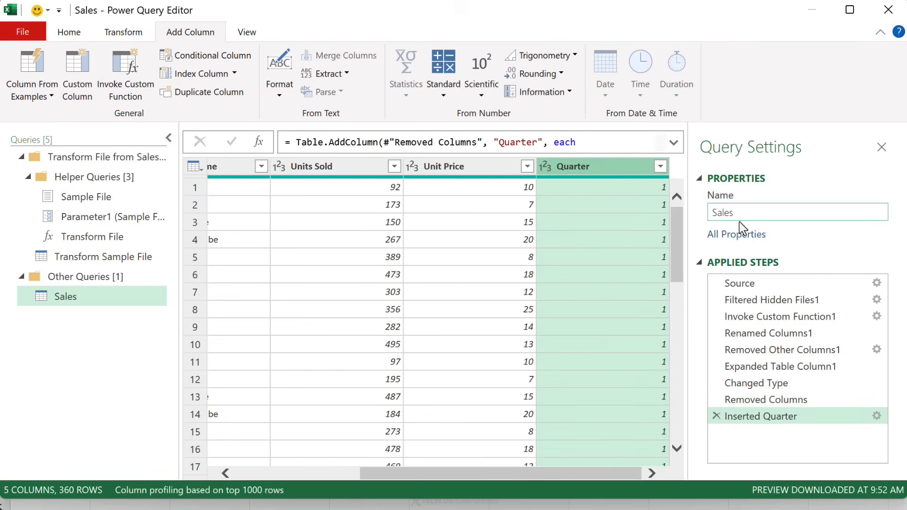
{"action": "scroll", "coordinate": [619, 237], "scroll_direction": "down", "scroll_amount": 15}
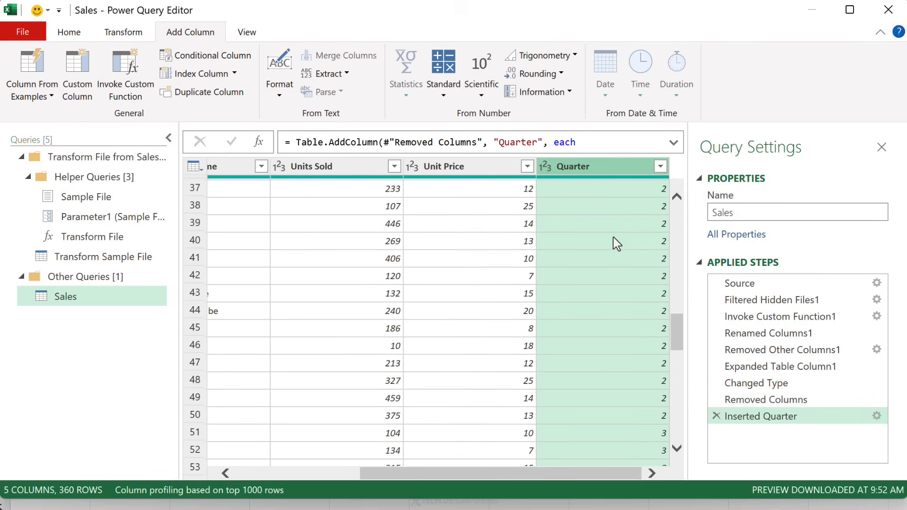
{"action": "scroll", "coordinate": [616, 243], "scroll_direction": "up", "scroll_amount": 15}
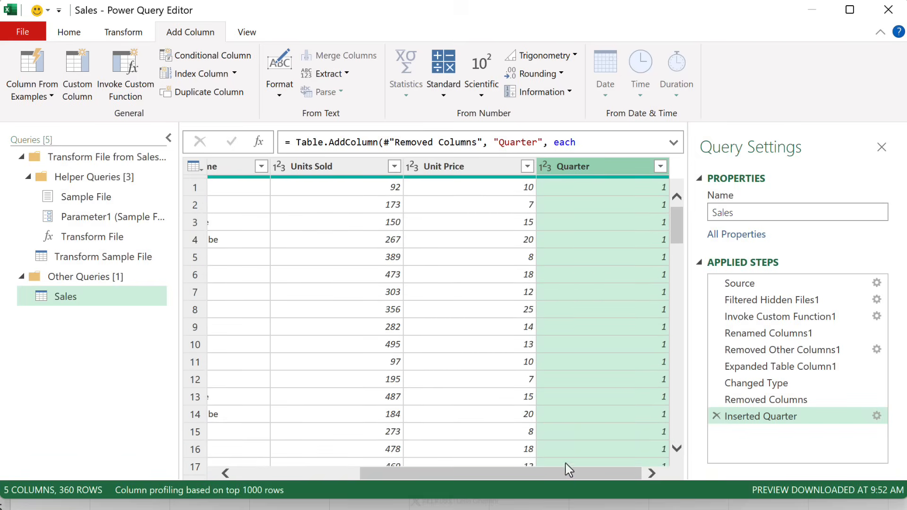
{"action": "left_click_drag", "start_coordinate": [567, 471], "coordinate": [468, 476]}
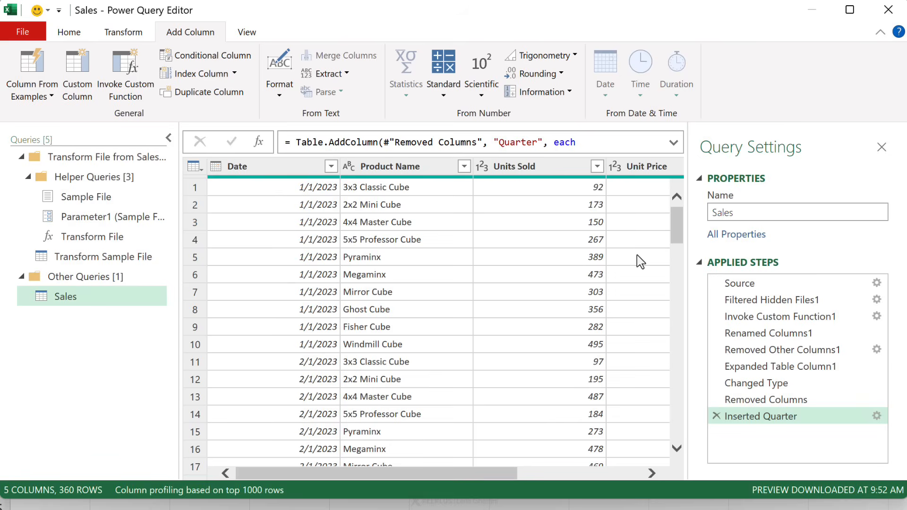
Insert a filter right after the Source step of the Sales query that keeps rows whose Extension ends with csv.
{"action": "left_click", "coordinate": [758, 284]}
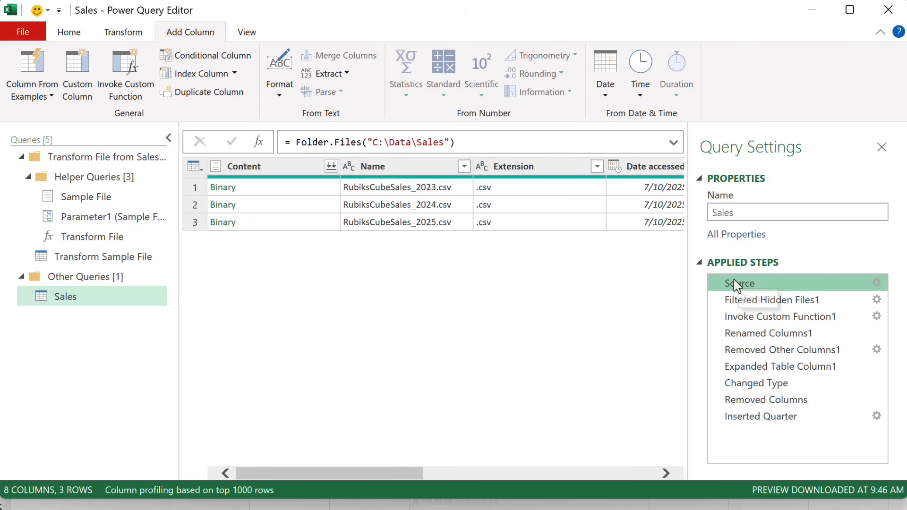
{"action": "left_click", "coordinate": [597, 166]}
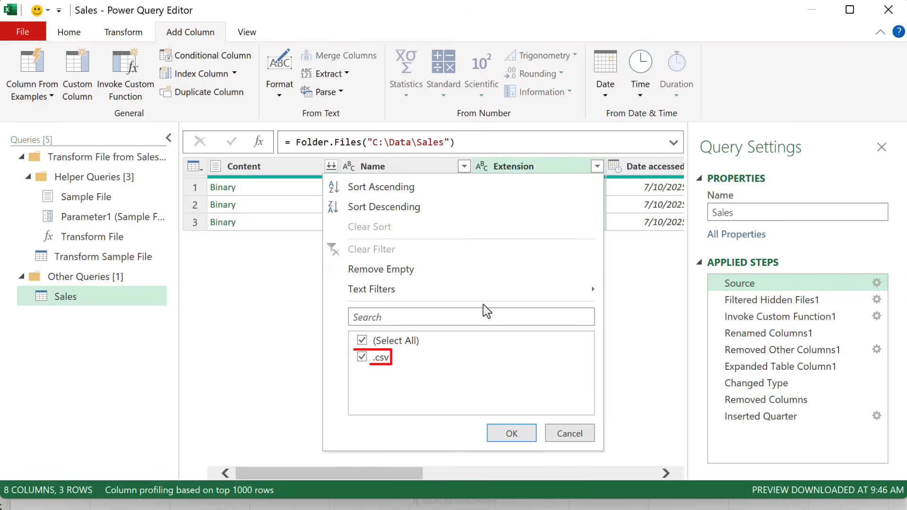
{"action": "mouse_move", "coordinate": [468, 298]}
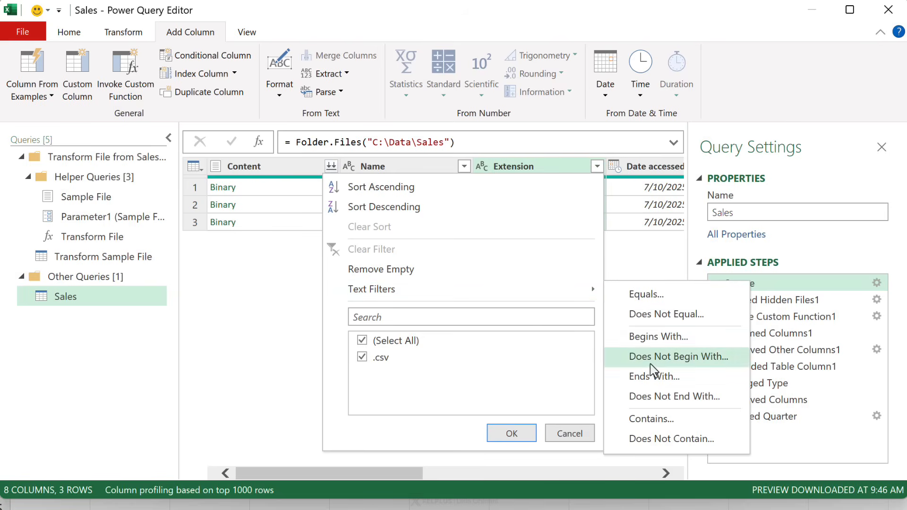
{"action": "left_click", "coordinate": [649, 376]}
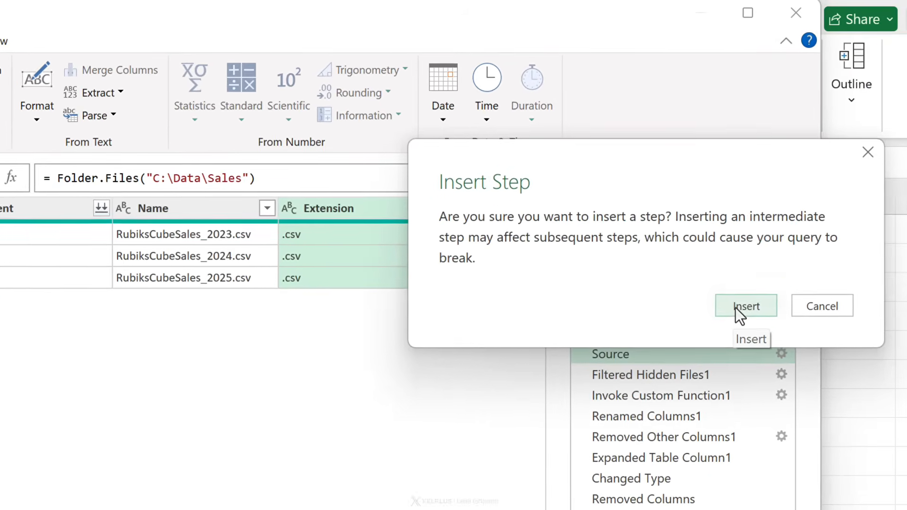
{"action": "left_click", "coordinate": [824, 259]}
{"action": "left_click", "coordinate": [587, 246]}
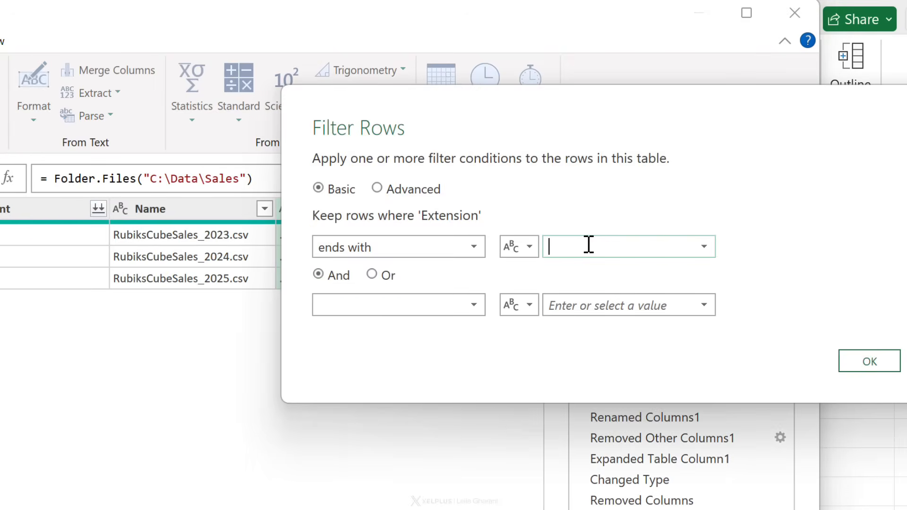
{"action": "type", "text": "csv"}
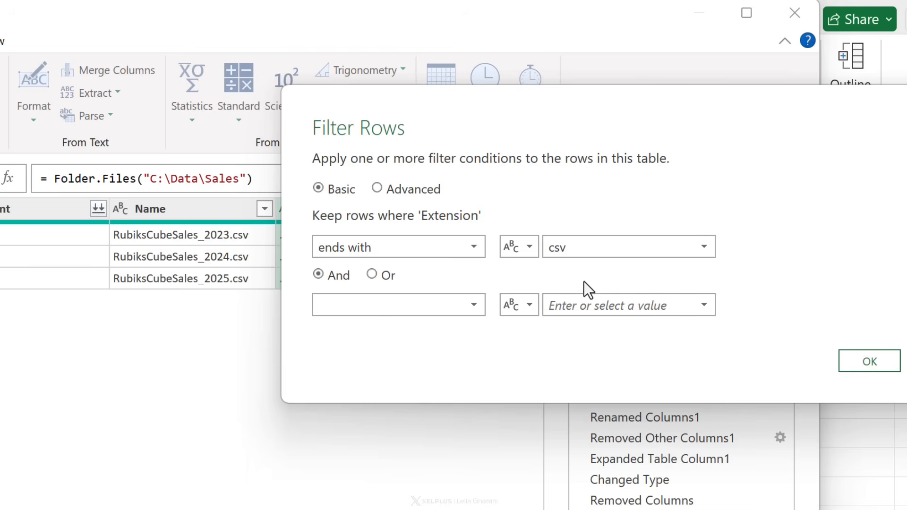
{"action": "left_click", "coordinate": [846, 360]}
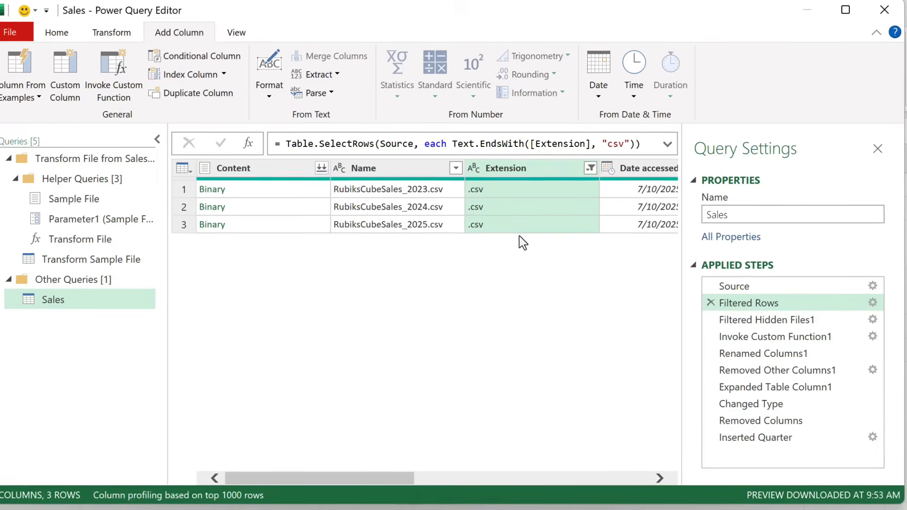
Check the file names offered as filter choices for the Name column without applying a filter.
{"action": "left_click", "coordinate": [464, 166]}
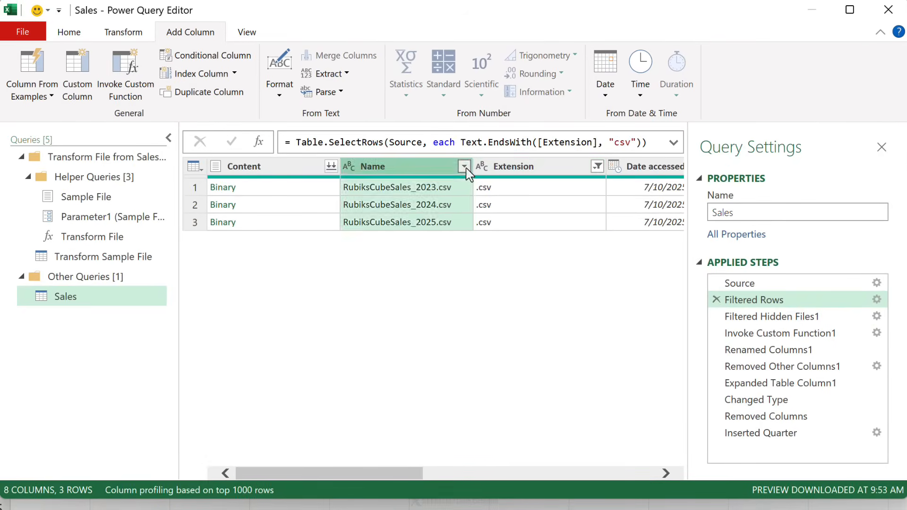
{"action": "mouse_move", "coordinate": [402, 301]}
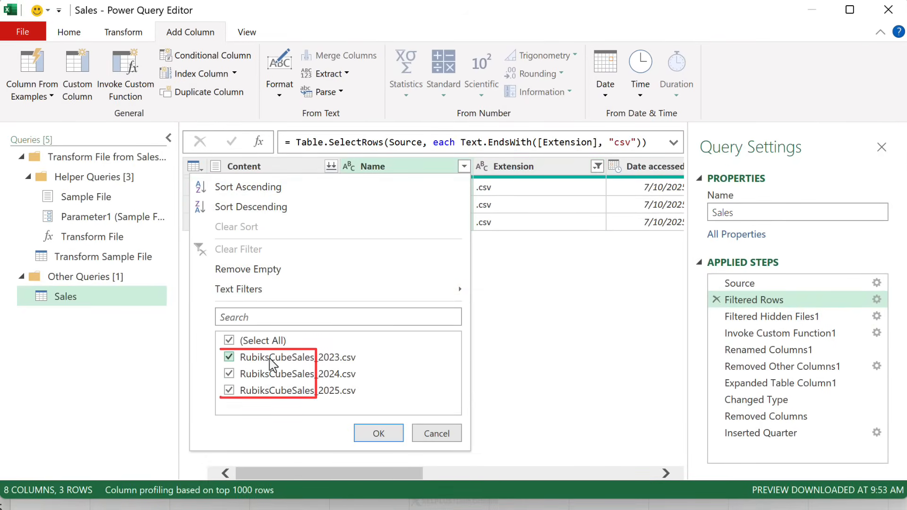
{"action": "left_click", "coordinate": [412, 169]}
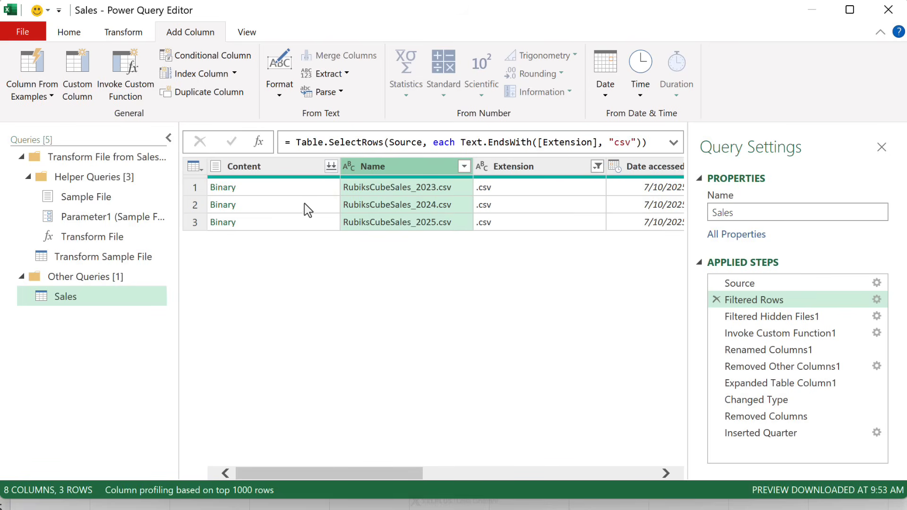
Load the Sales query as a PivotTable report on a new worksheet, with Product Name as rows and Units Sold as summed values.
{"action": "left_click", "coordinate": [51, 30]}
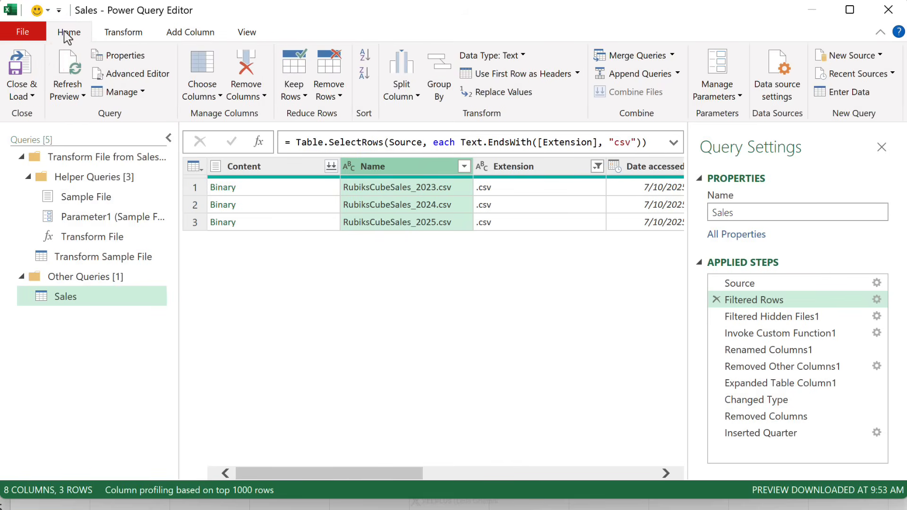
{"action": "left_click", "coordinate": [32, 96]}
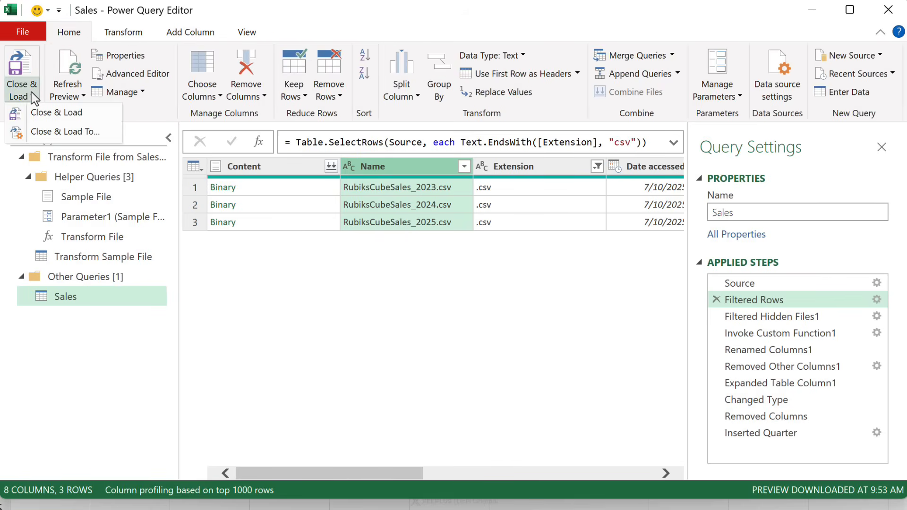
{"action": "left_click", "coordinate": [71, 132]}
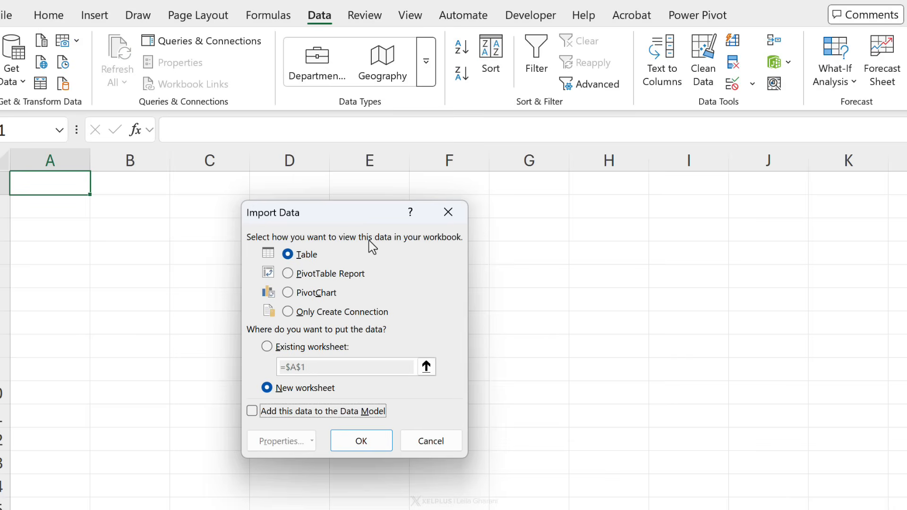
{"action": "left_click", "coordinate": [313, 274]}
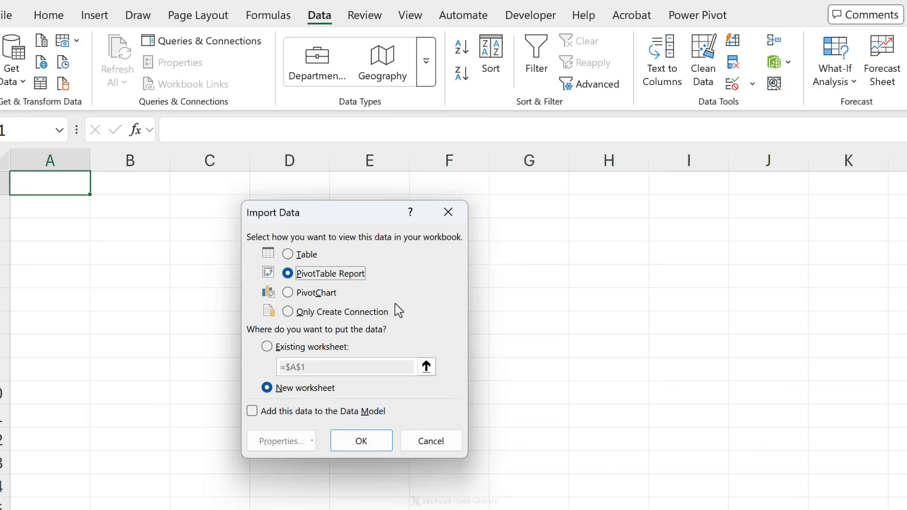
{"action": "left_click", "coordinate": [362, 441]}
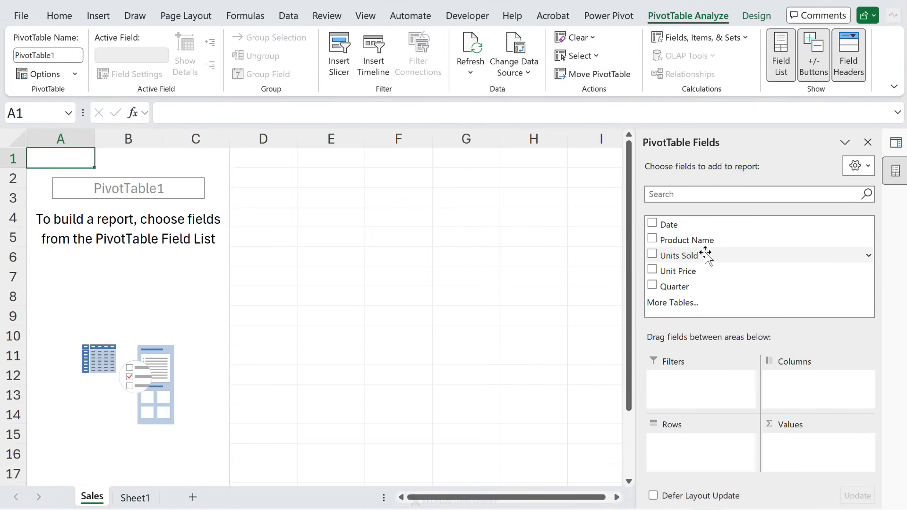
{"action": "left_click", "coordinate": [653, 239]}
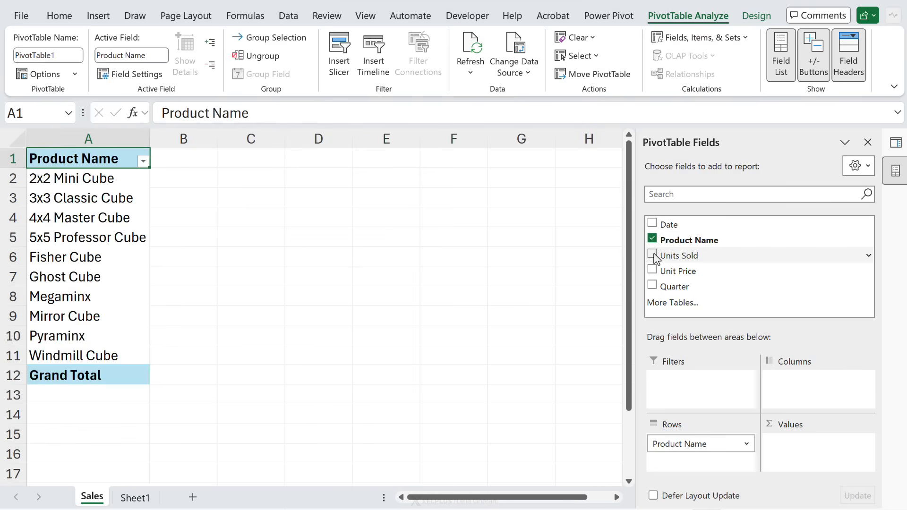
{"action": "left_click", "coordinate": [653, 255]}
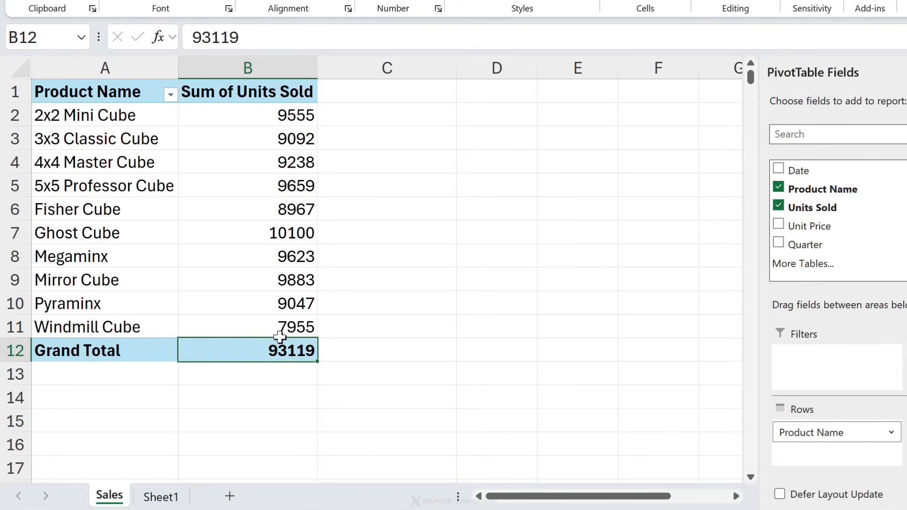
Refresh the Sales PivotTable and show the workbook's queries and connections.
{"action": "right_click", "coordinate": [254, 344]}
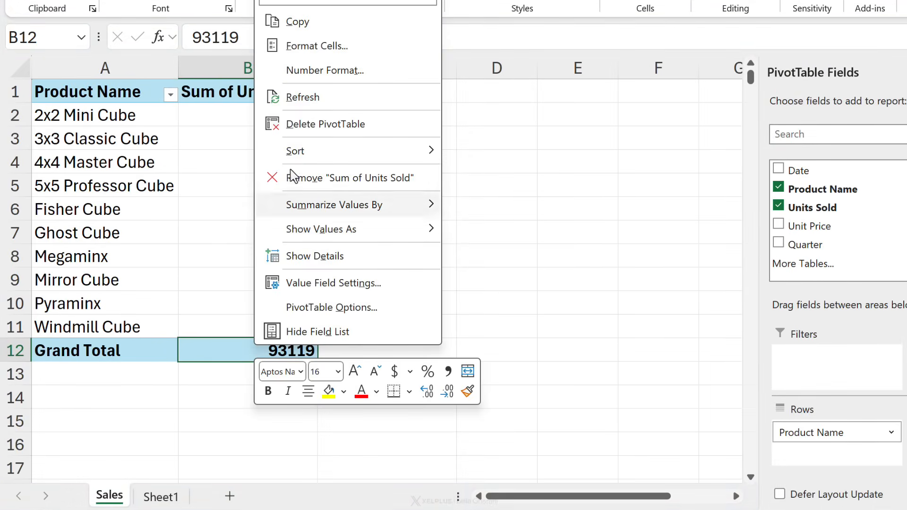
{"action": "left_click", "coordinate": [318, 107]}
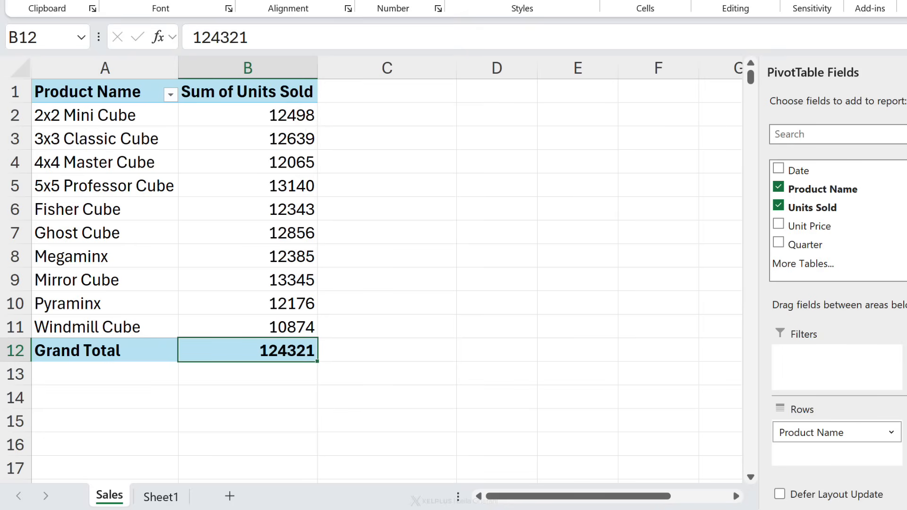
{"action": "left_click", "coordinate": [254, 275]}
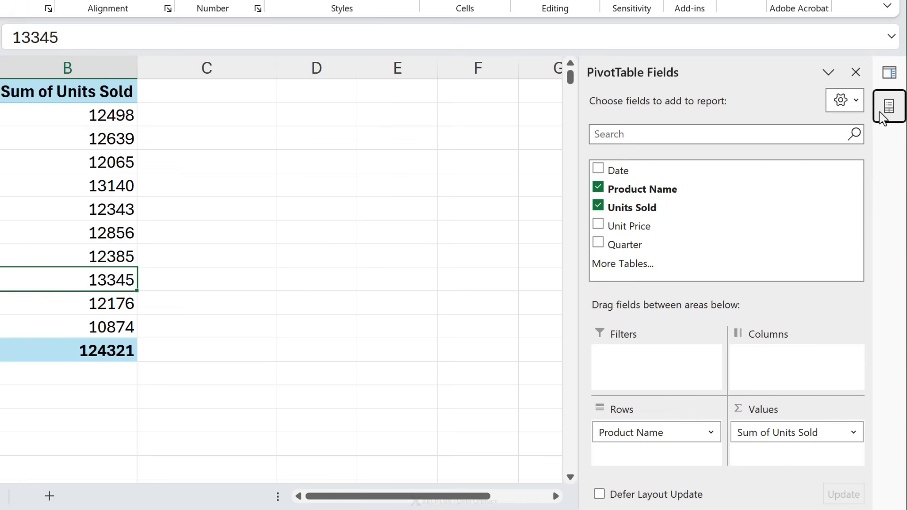
{"action": "left_click", "coordinate": [887, 76]}
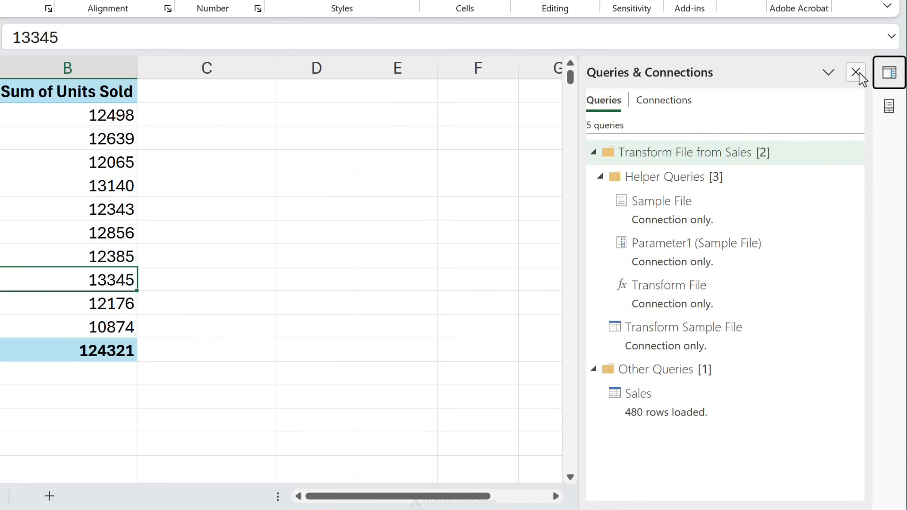
Hide the workbook's queries and connections, and show them again.
{"action": "left_click", "coordinate": [855, 72]}
{"action": "left_click", "coordinate": [892, 94]}
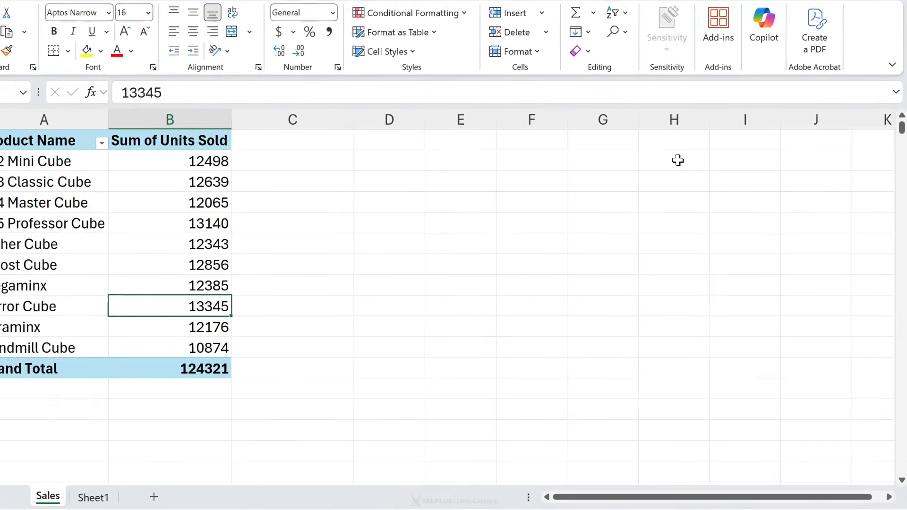
{"action": "left_click", "coordinate": [287, 16]}
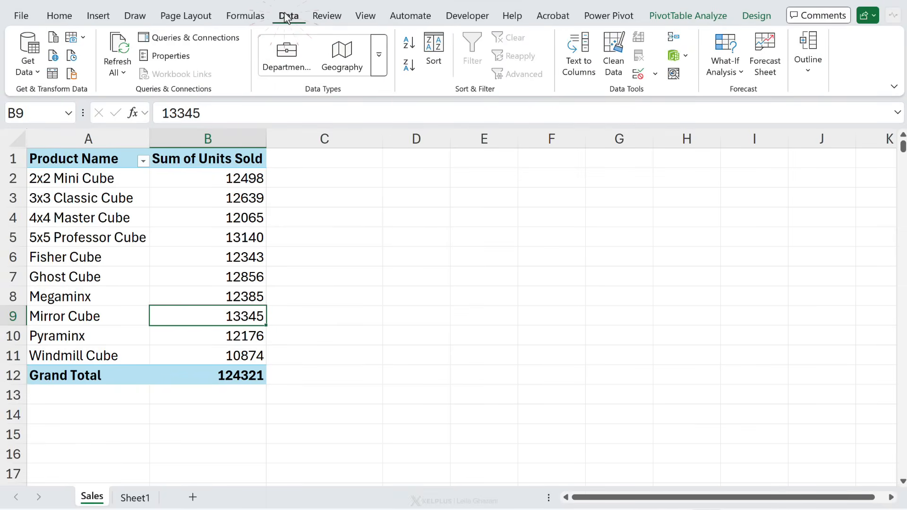
{"action": "left_click", "coordinate": [212, 39]}
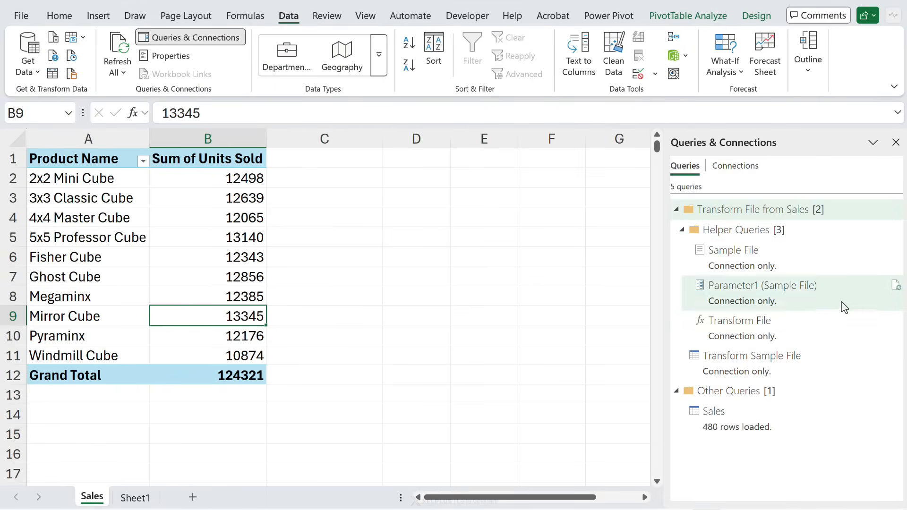
Change the load destination of the Sales query to a table at A1 of the existing worksheet, accepting the possible data loss.
{"action": "left_click", "coordinate": [730, 426]}
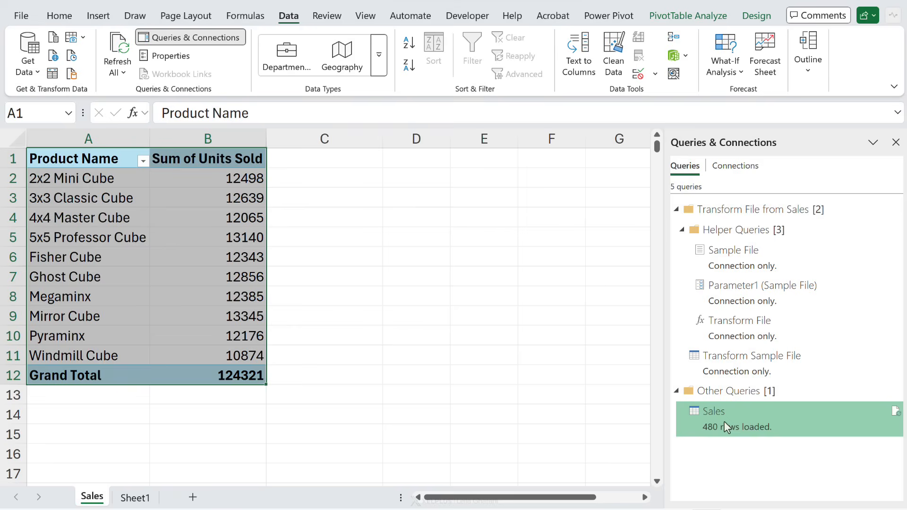
{"action": "right_click", "coordinate": [730, 422]}
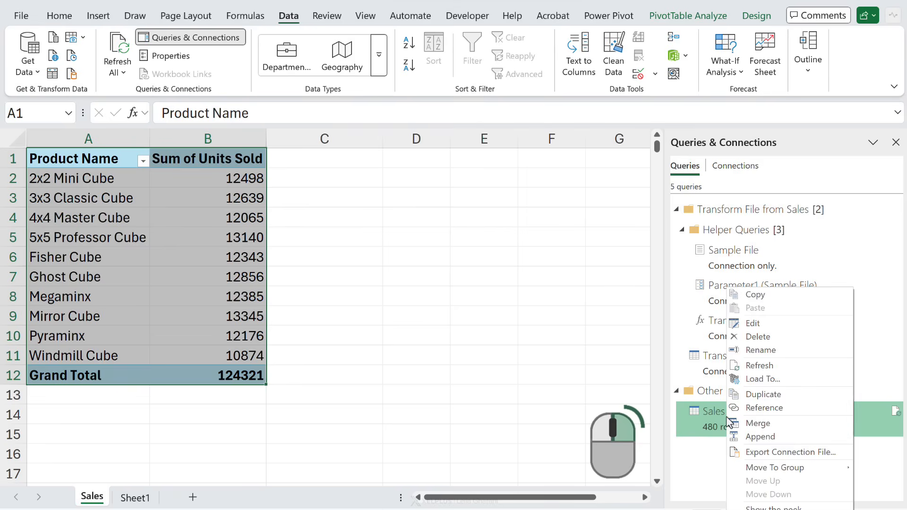
{"action": "left_click", "coordinate": [762, 379]}
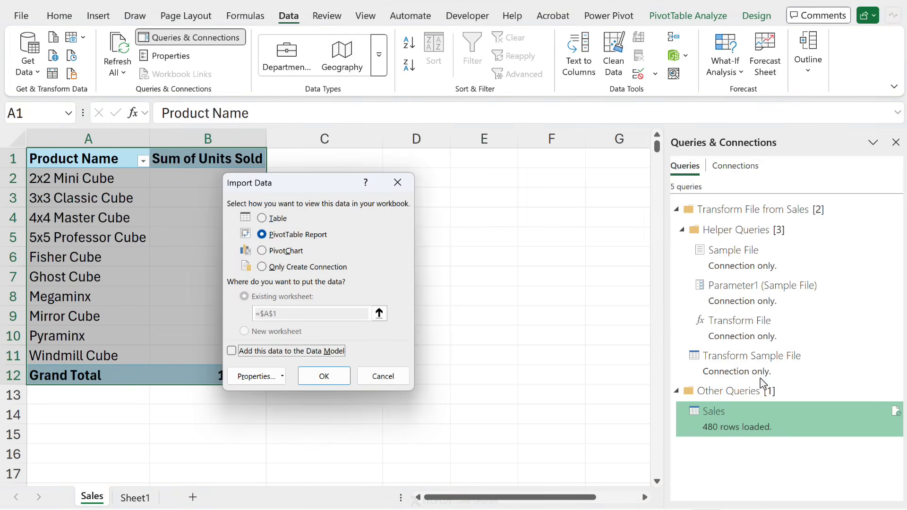
{"action": "left_click", "coordinate": [278, 218]}
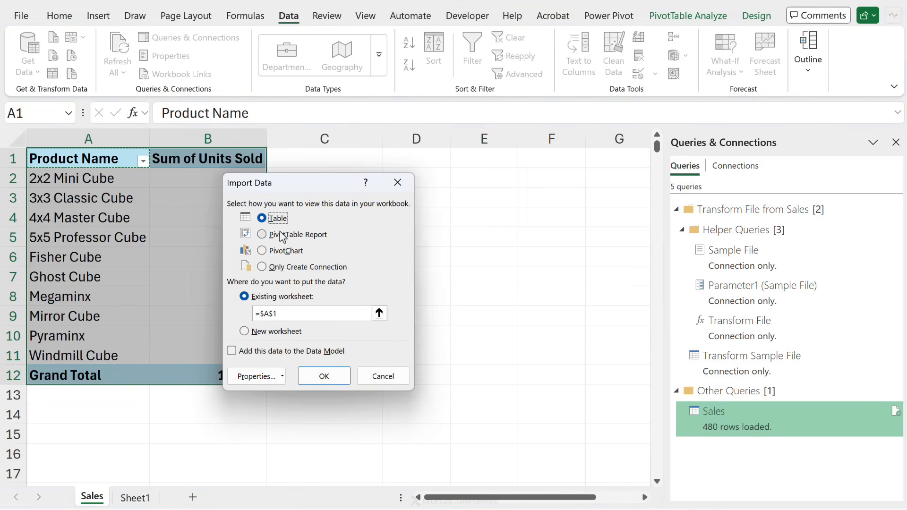
{"action": "left_click", "coordinate": [324, 376]}
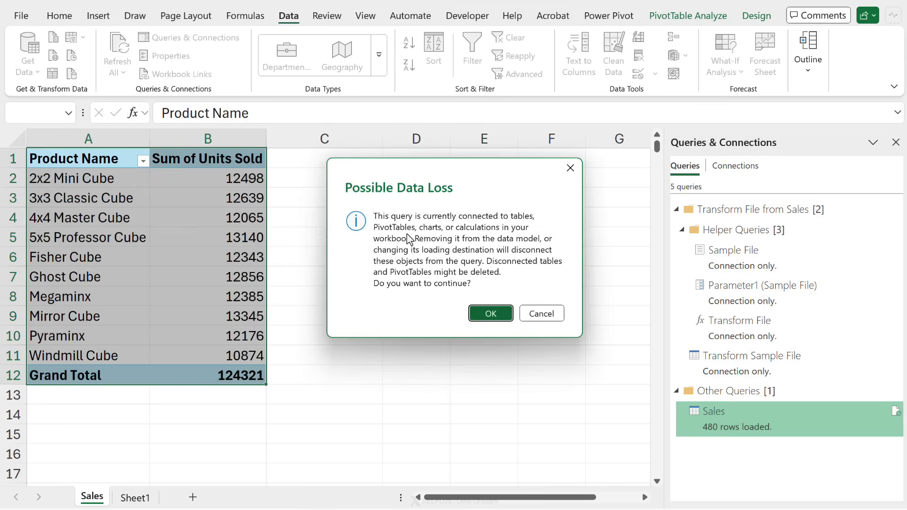
{"action": "left_click", "coordinate": [491, 315]}
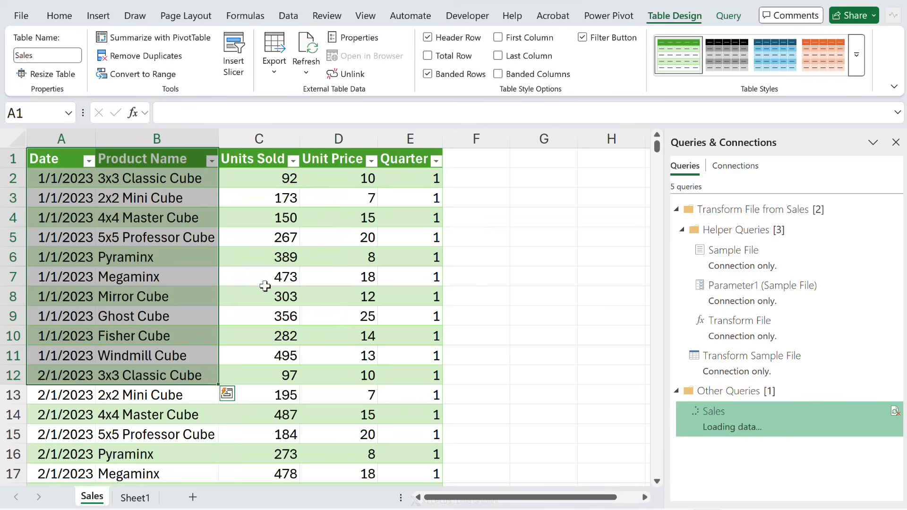
Jump to the last row of the loaded Sales table and look through its records back upward.
{"action": "left_click", "coordinate": [150, 270]}
{"action": "key", "text": "ctrl+Down"}
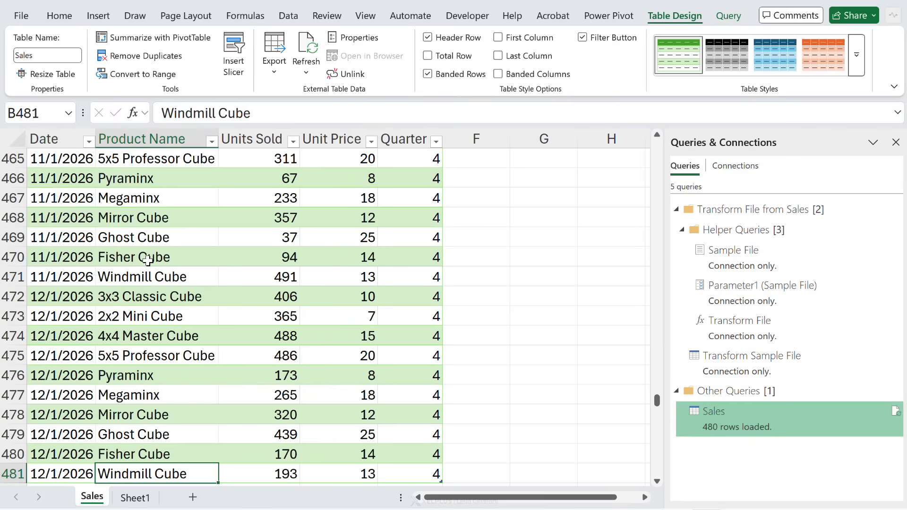
{"action": "scroll", "coordinate": [147, 259], "scroll_direction": "down", "scroll_amount": 3}
{"action": "scroll", "coordinate": [158, 247], "scroll_direction": "up", "scroll_amount": 7}
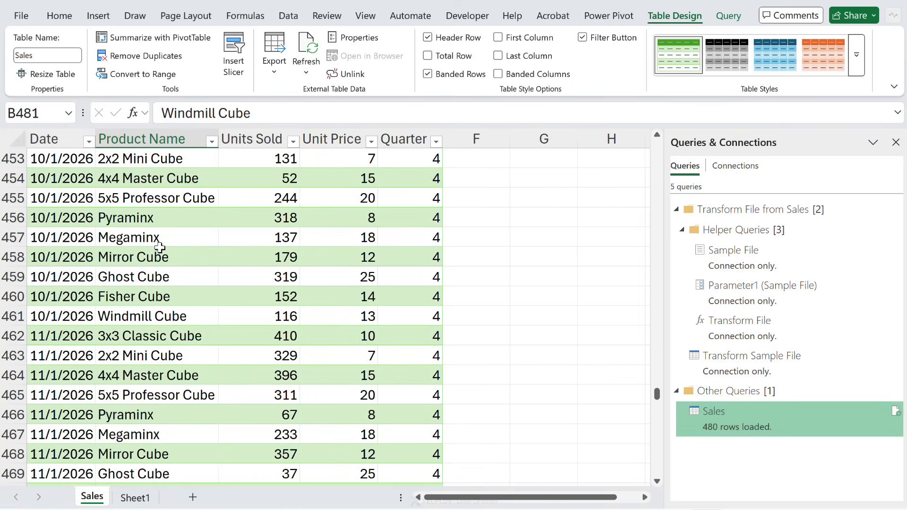
{"action": "scroll", "coordinate": [160, 247], "scroll_direction": "up", "scroll_amount": 4}
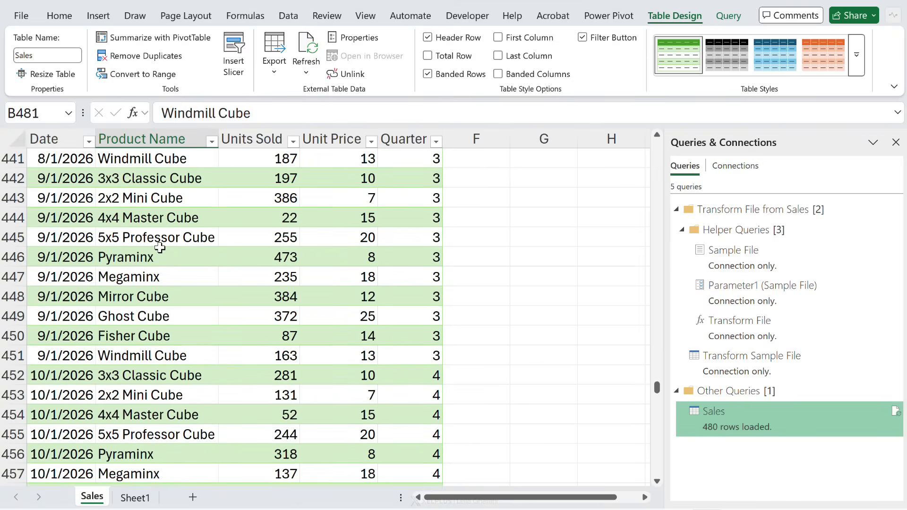
{"action": "scroll", "coordinate": [160, 247], "scroll_direction": "up", "scroll_amount": 20}
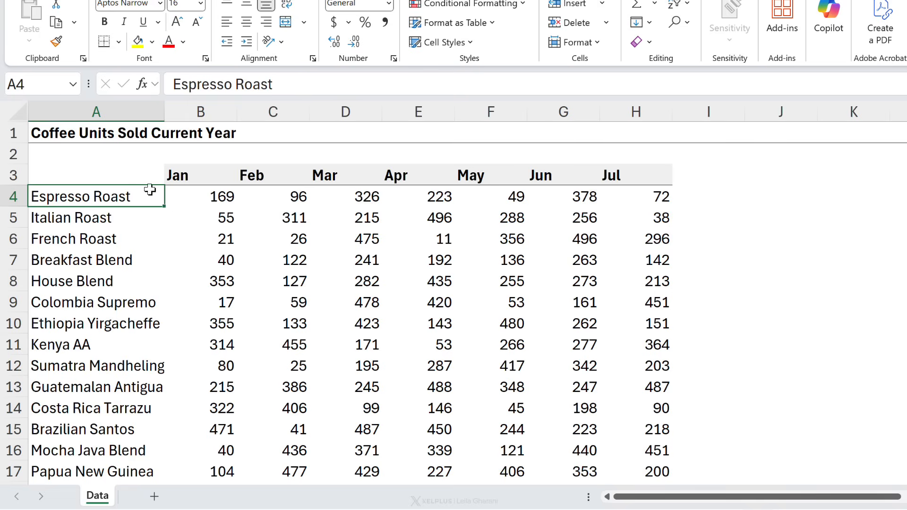
Examine the layout of the Coffee Units Sold Current Year data, including its month headers and the empty columns after Jul.
{"action": "left_click_drag", "start_coordinate": [146, 179], "coordinate": [630, 441]}
{"action": "scroll", "coordinate": [617, 425], "scroll_direction": "up", "scroll_amount": 3}
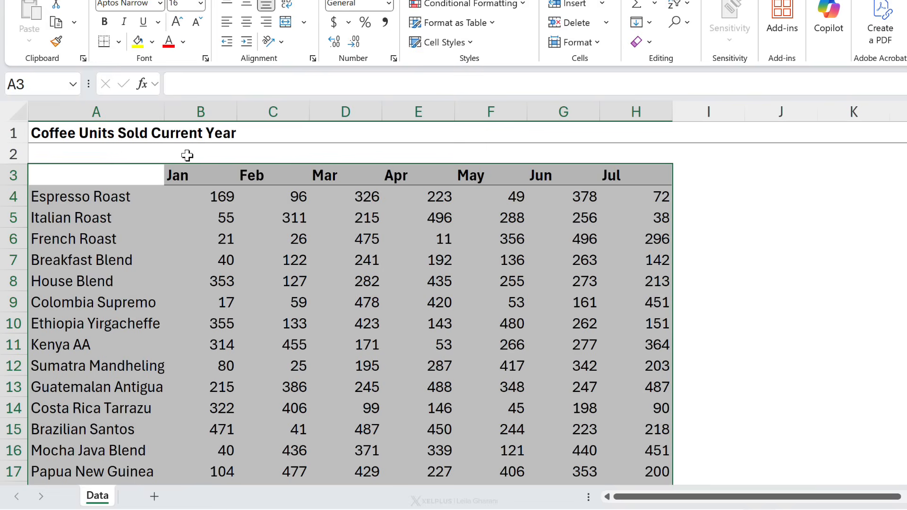
{"action": "left_click", "coordinate": [193, 188]}
{"action": "left_click_drag", "start_coordinate": [213, 175], "coordinate": [633, 179]}
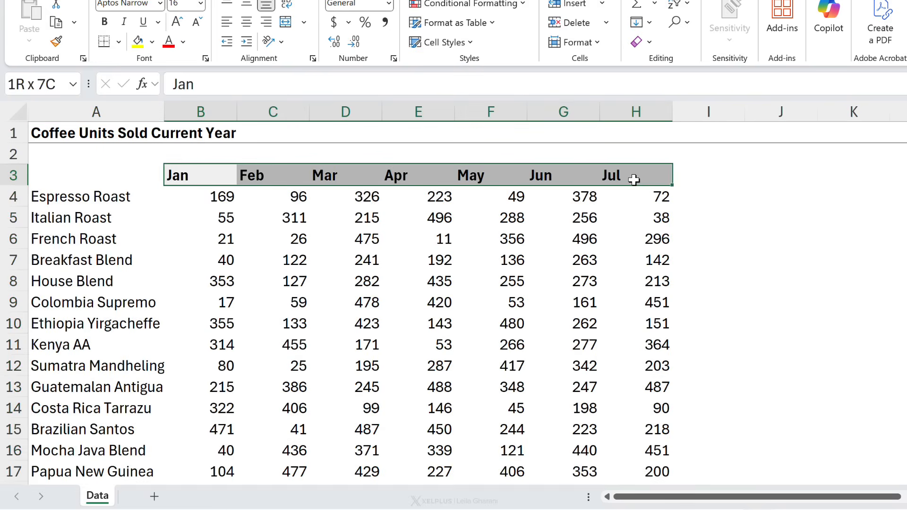
{"action": "left_click_drag", "start_coordinate": [699, 182], "coordinate": [904, 187]}
{"action": "left_click", "coordinate": [856, 179]}
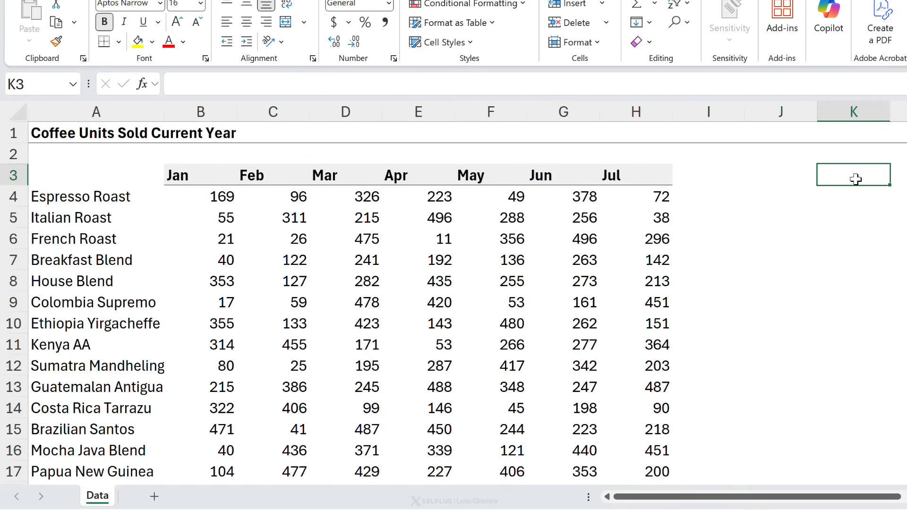
{"action": "left_click", "coordinate": [592, 239]}
{"action": "left_click_drag", "start_coordinate": [133, 178], "coordinate": [610, 308]}
{"action": "left_click", "coordinate": [623, 300]}
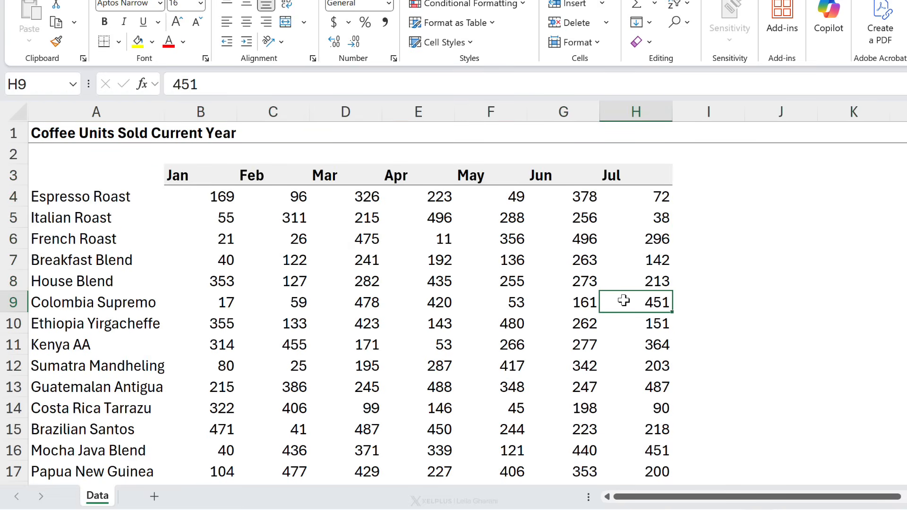
{"action": "left_click_drag", "start_coordinate": [636, 172], "coordinate": [198, 175]}
{"action": "left_click", "coordinate": [220, 113]}
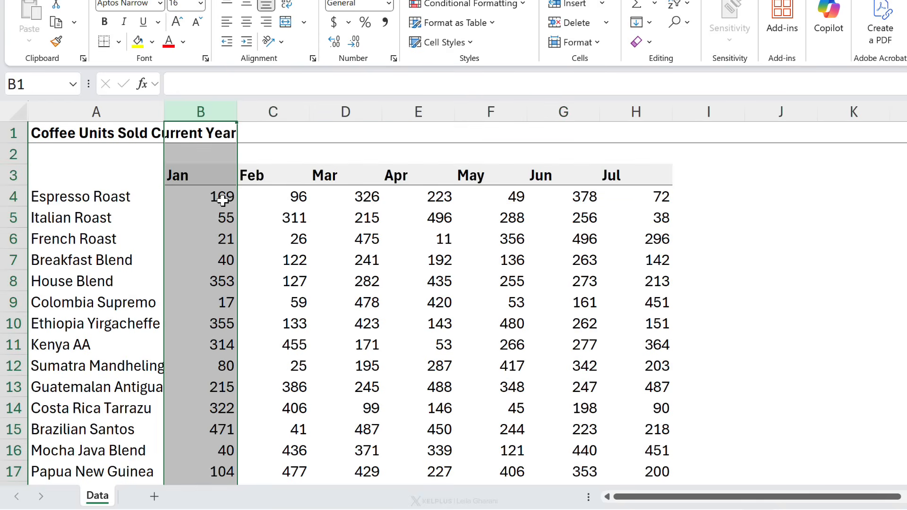
{"action": "left_click", "coordinate": [222, 181]}
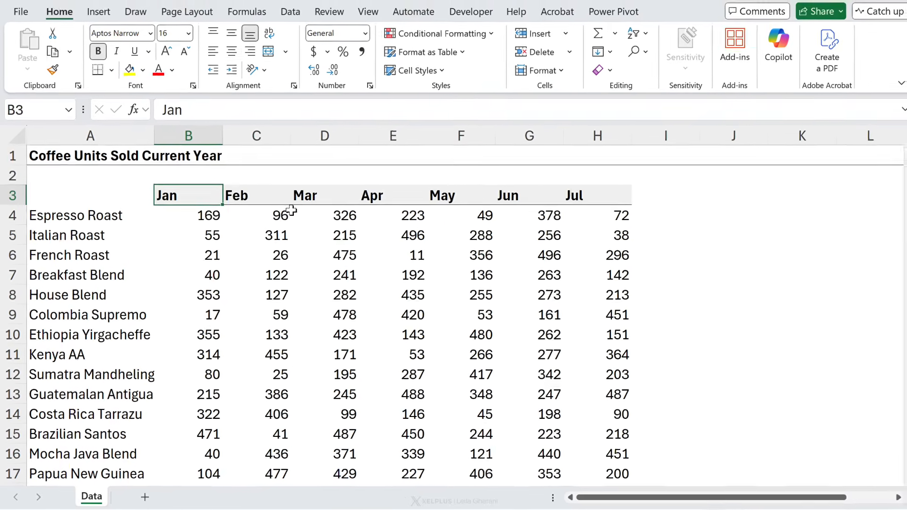
Read what the From Table/Range command does and review the coffee data block beginning at A3.
{"action": "left_click", "coordinate": [290, 11]}
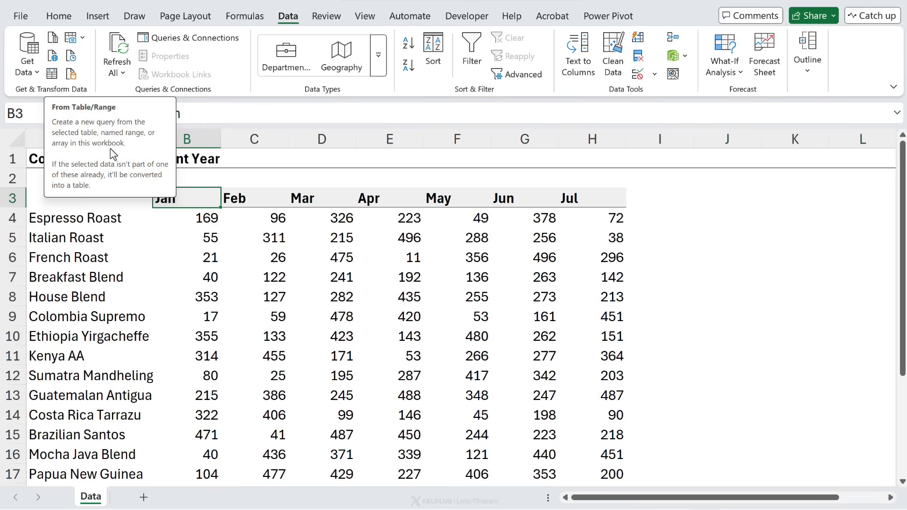
{"action": "left_click", "coordinate": [249, 235]}
{"action": "left_click_drag", "start_coordinate": [128, 197], "coordinate": [575, 307]}
{"action": "left_click", "coordinate": [575, 307]}
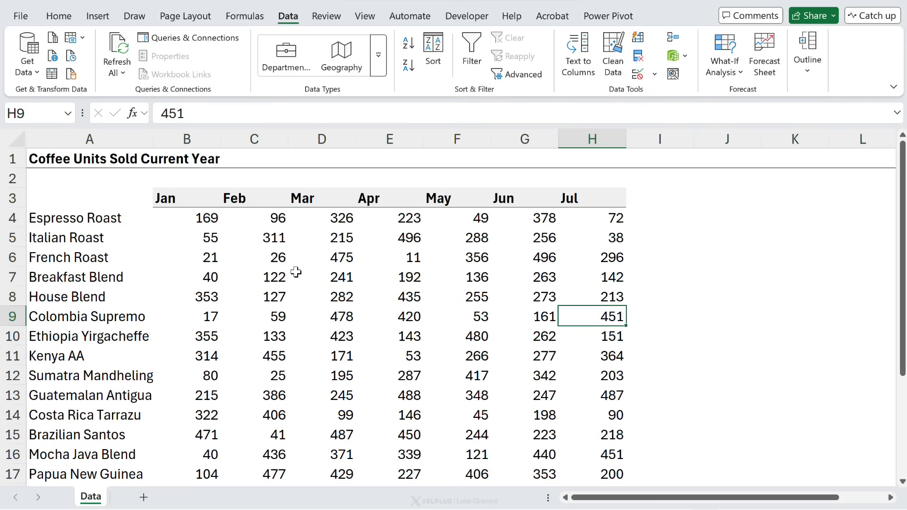
{"action": "left_click", "coordinate": [131, 216]}
{"action": "left_click", "coordinate": [129, 202]}
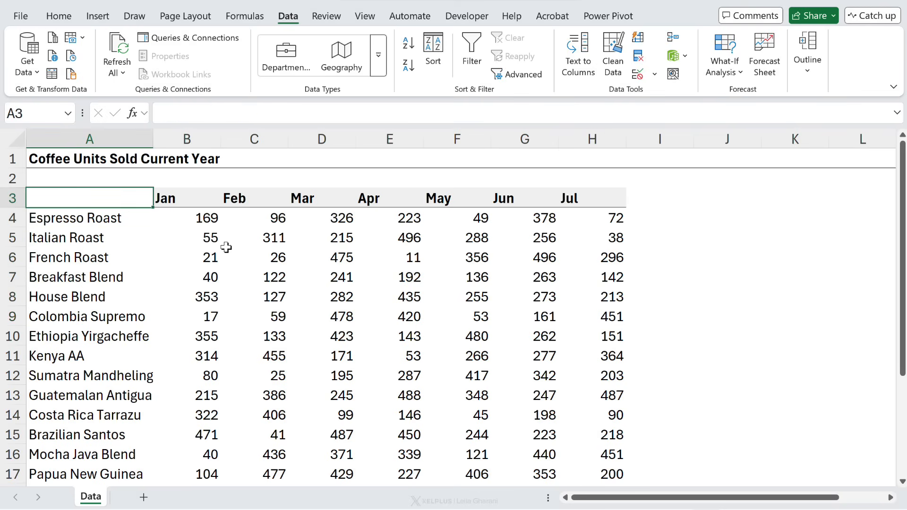
{"action": "left_click", "coordinate": [207, 250]}
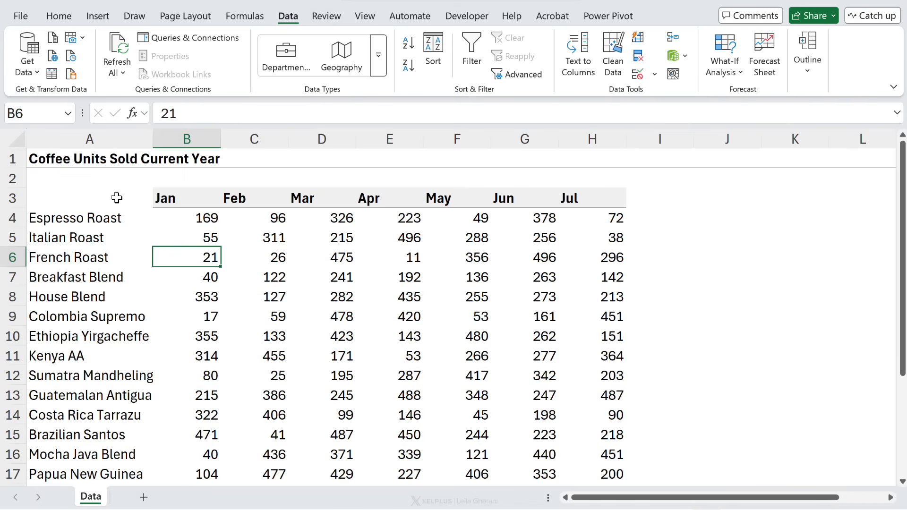
Name the range A3:M35 on the Data sheet SalesData, including the empty rows and columns beyond the current data.
{"action": "left_click_drag", "start_coordinate": [117, 197], "coordinate": [671, 263]}
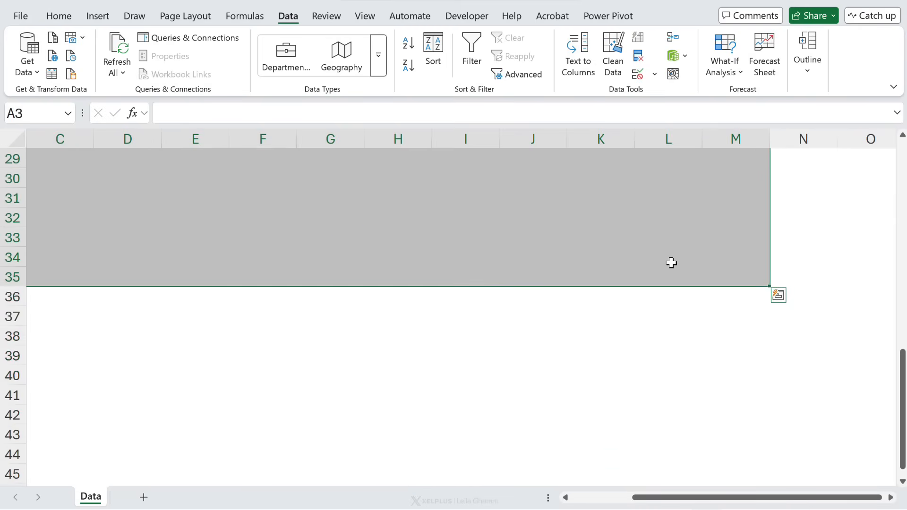
{"action": "left_click", "coordinate": [52, 111]}
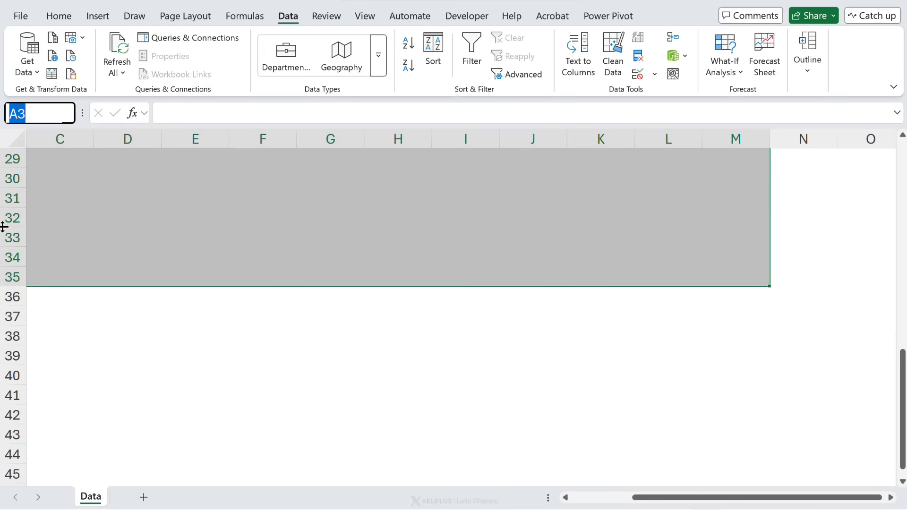
{"action": "type", "text": "SalesData"}
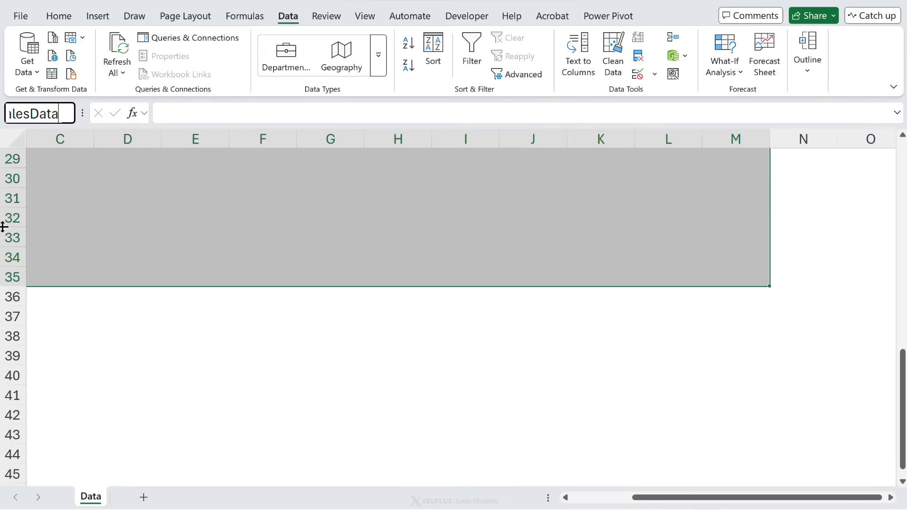
{"action": "key", "text": "Return"}
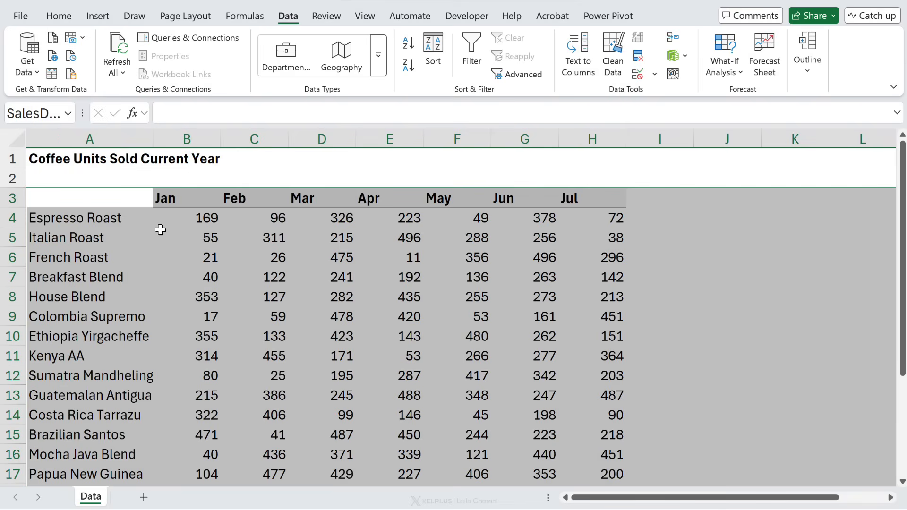
Select the named range SalesData and create a Power Query query from it.
{"action": "left_click", "coordinate": [267, 239]}
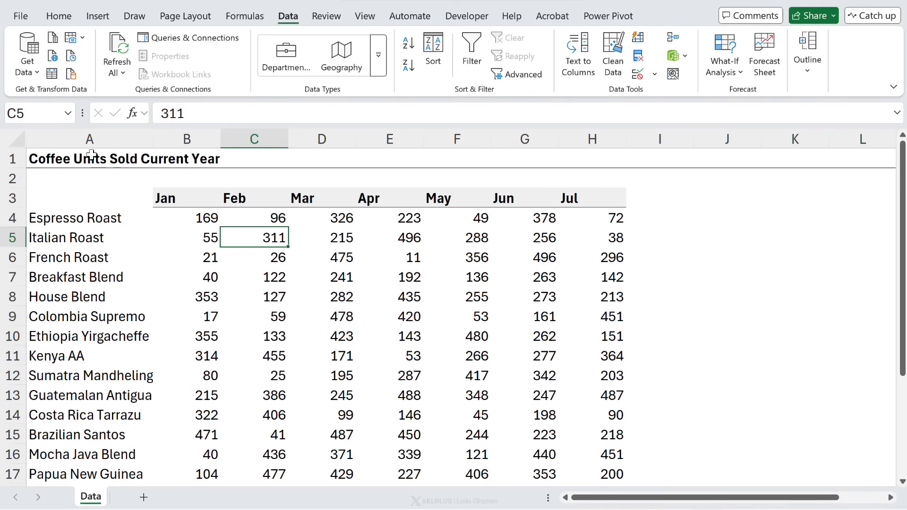
{"action": "left_click", "coordinate": [69, 114]}
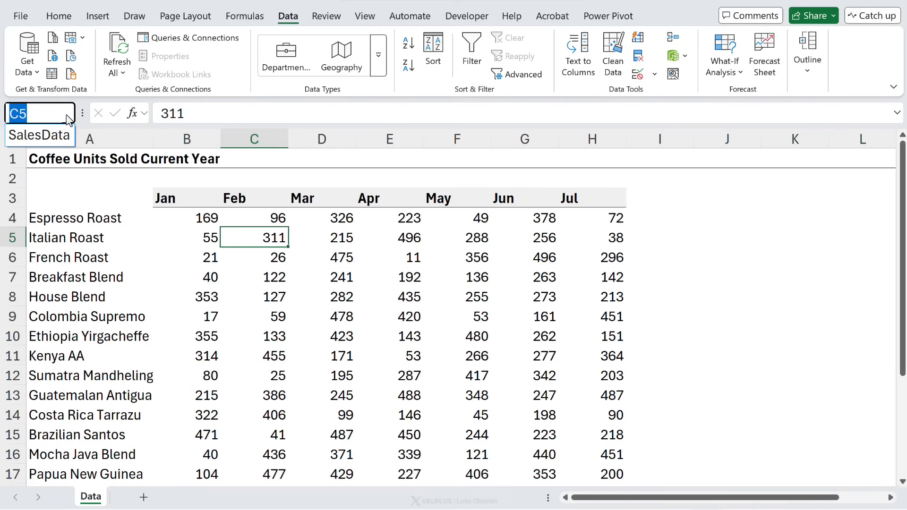
{"action": "left_click", "coordinate": [38, 135]}
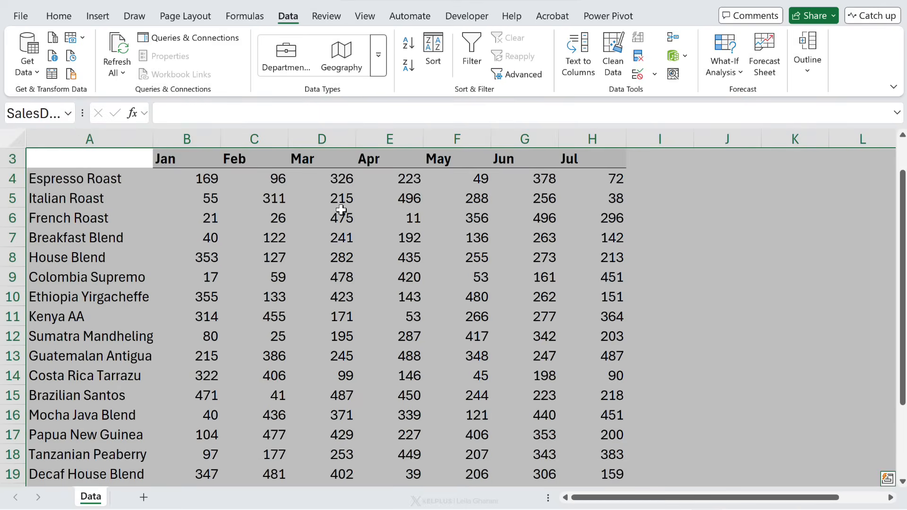
{"action": "left_click", "coordinate": [52, 74]}
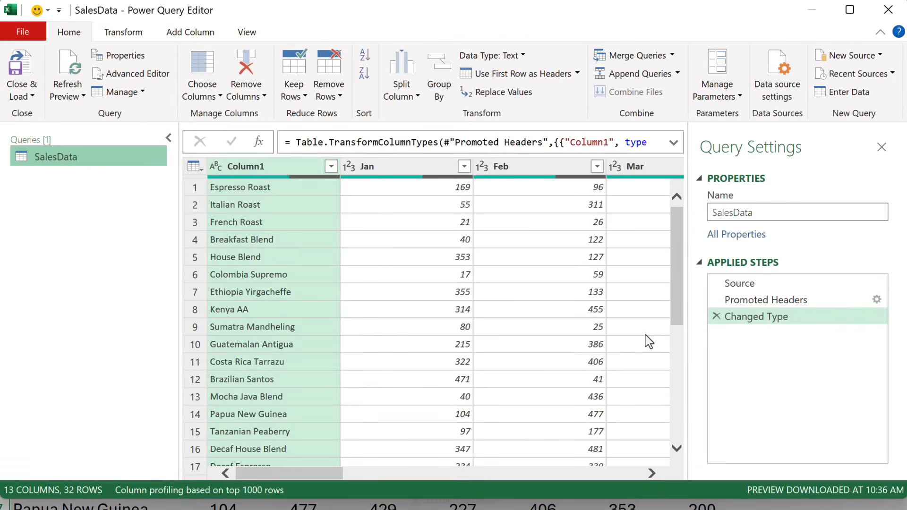
Inspect the Promoted Headers and Changed Type steps, expanding the Changed Type formula to read its column references through Column13.
{"action": "left_click", "coordinate": [749, 319]}
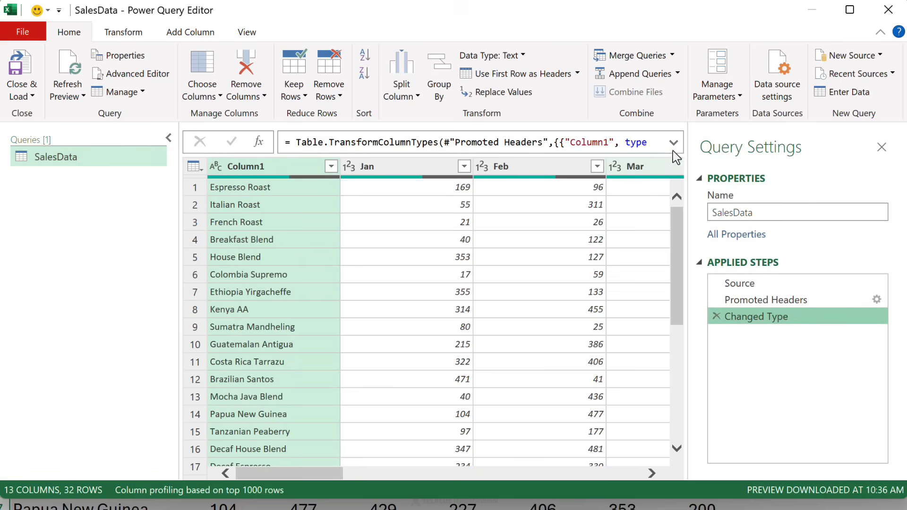
{"action": "left_click", "coordinate": [767, 299]}
{"action": "left_click", "coordinate": [746, 316]}
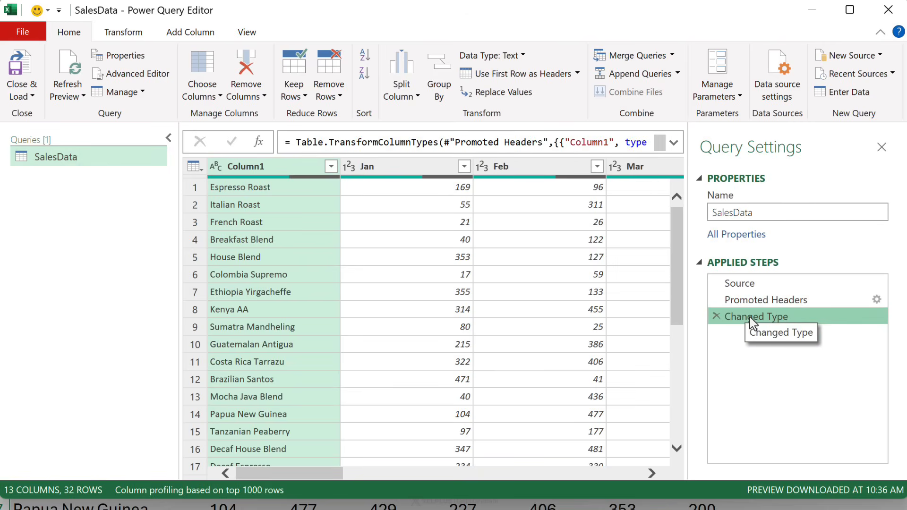
{"action": "left_click", "coordinate": [673, 142]}
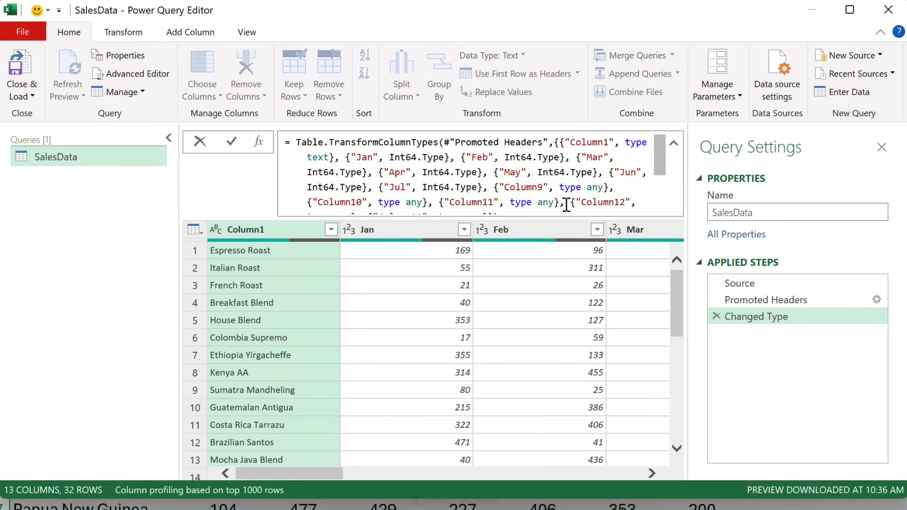
{"action": "left_click_drag", "start_coordinate": [499, 204], "coordinate": [444, 194]}
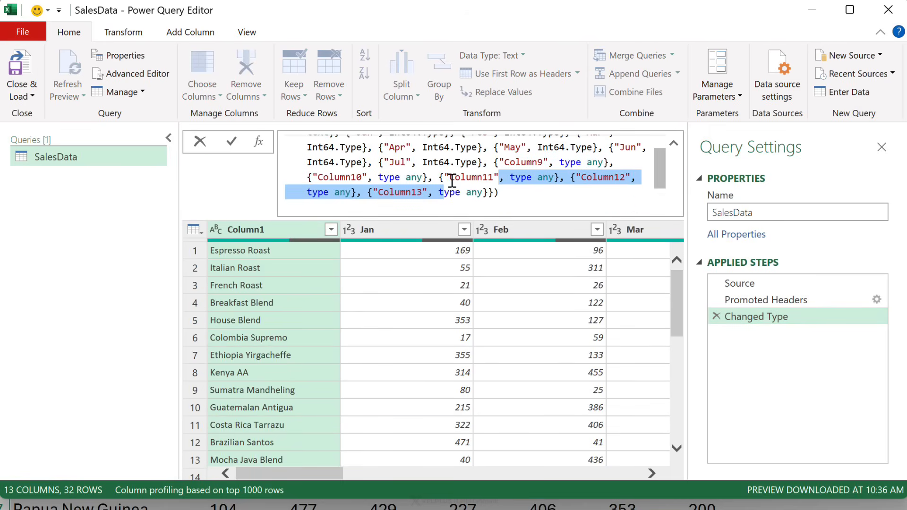
Delete the Changed Type step from the SalesData query.
{"action": "left_click", "coordinate": [452, 181]}
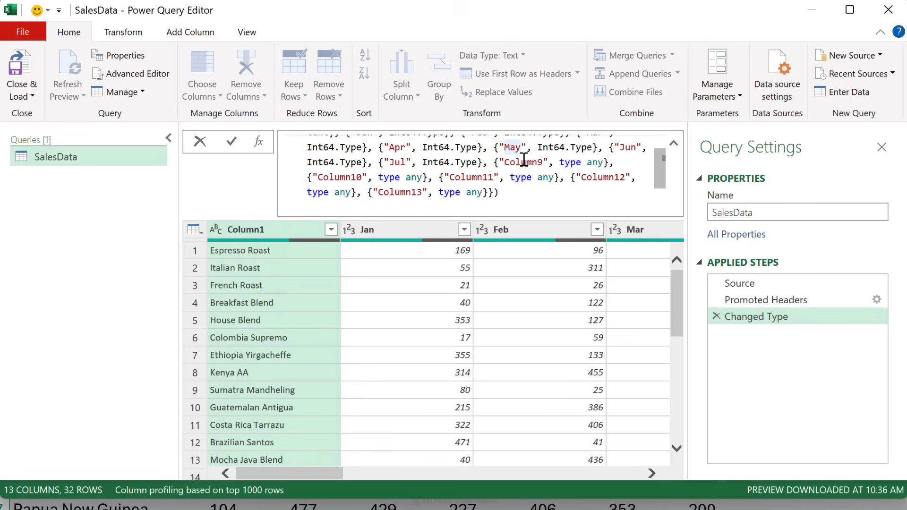
{"action": "left_click", "coordinate": [768, 317]}
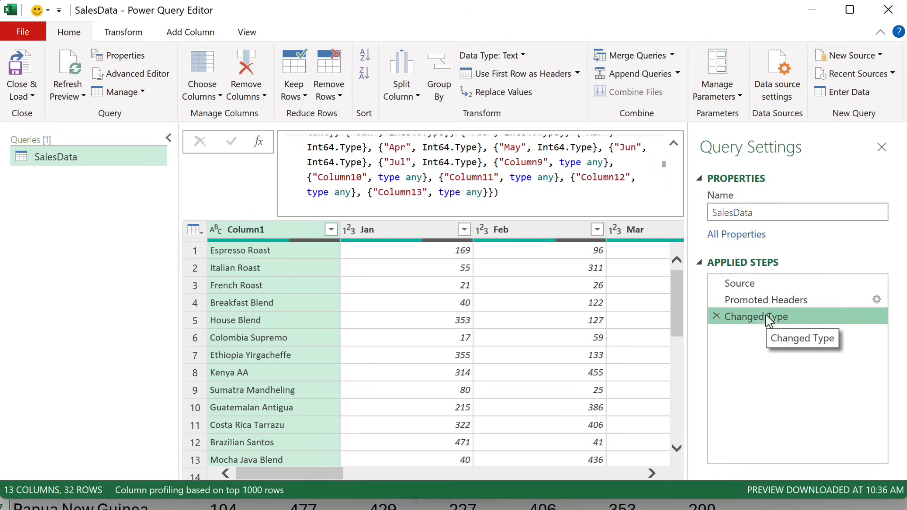
{"action": "left_click", "coordinate": [716, 317]}
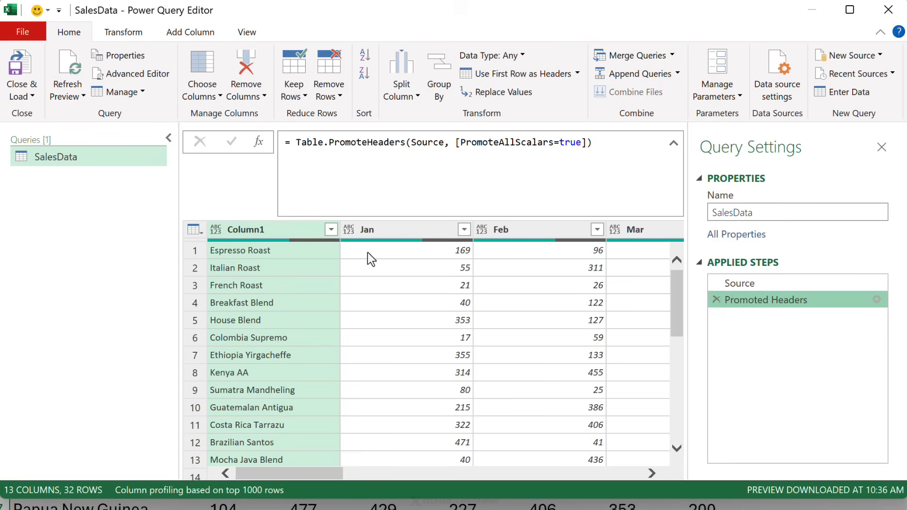
Unpivot all columns other than Column1, the coffee names, into attribute and value pairs.
{"action": "left_click", "coordinate": [282, 233]}
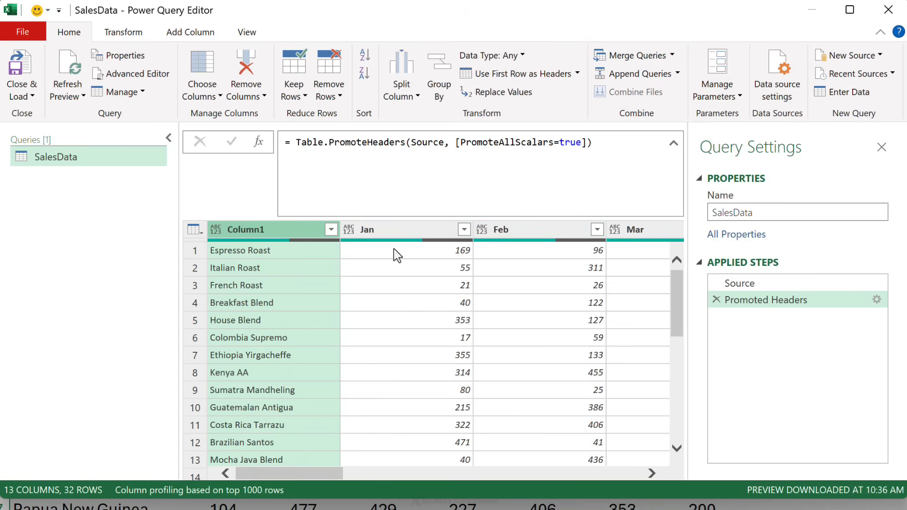
{"action": "right_click", "coordinate": [282, 232]}
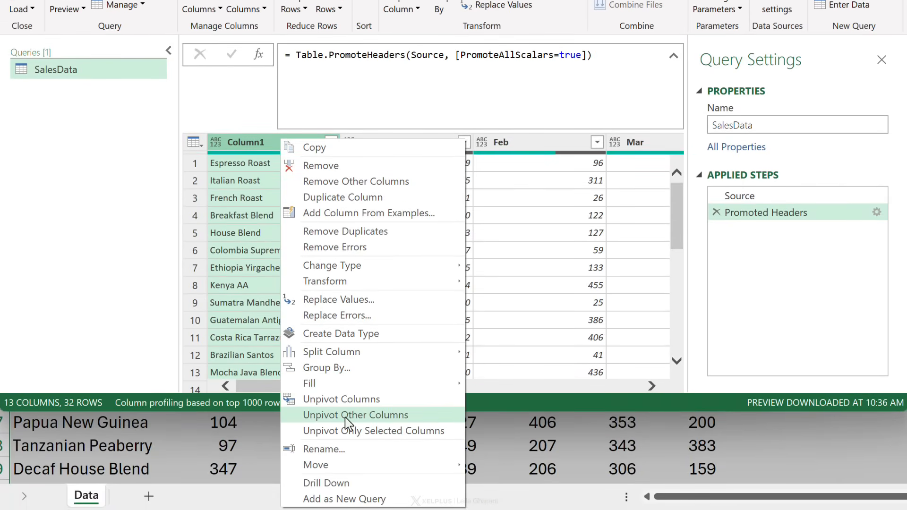
{"action": "left_click", "coordinate": [345, 416]}
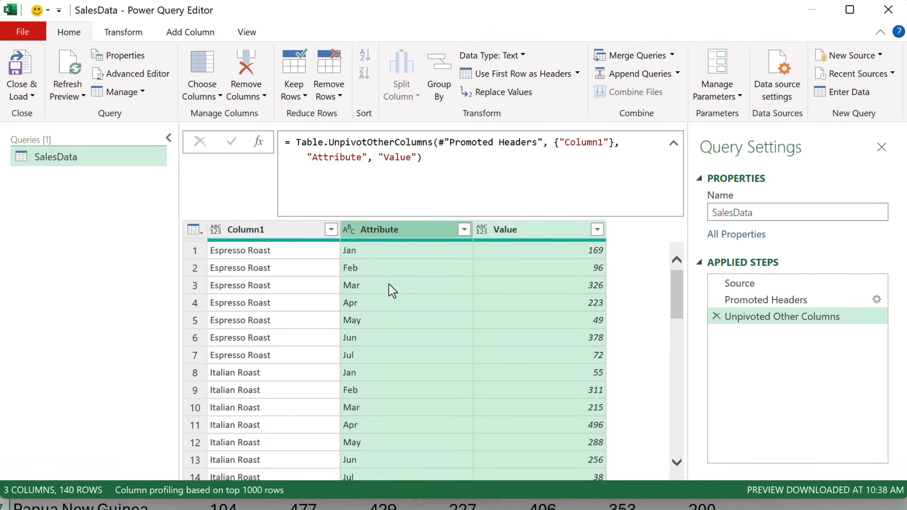
Rename the Attribute column as Date.
{"action": "left_click", "coordinate": [381, 225]}
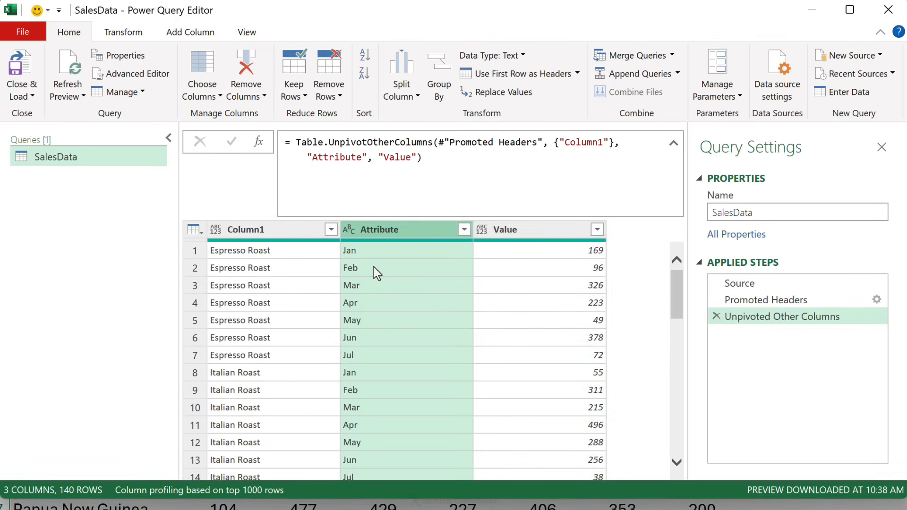
{"action": "left_click", "coordinate": [673, 142]}
{"action": "double_click", "coordinate": [398, 170]}
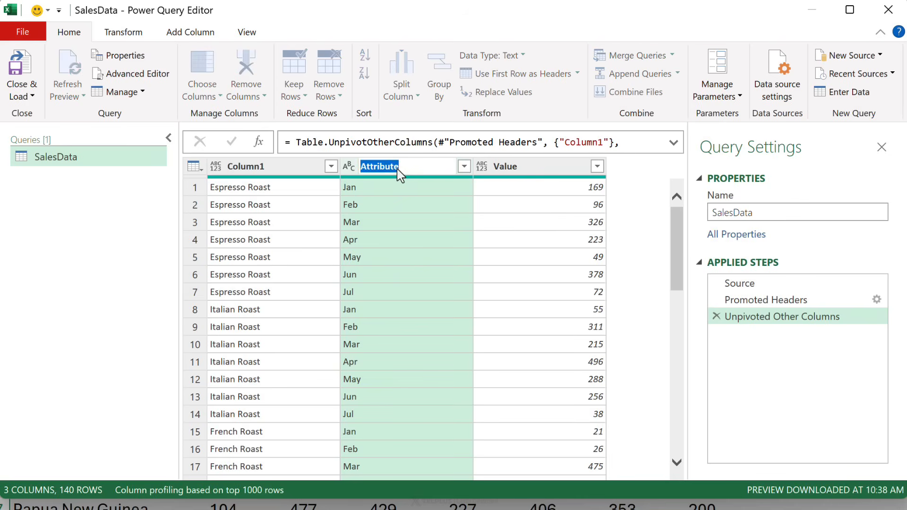
{"action": "type", "text": "Date"}
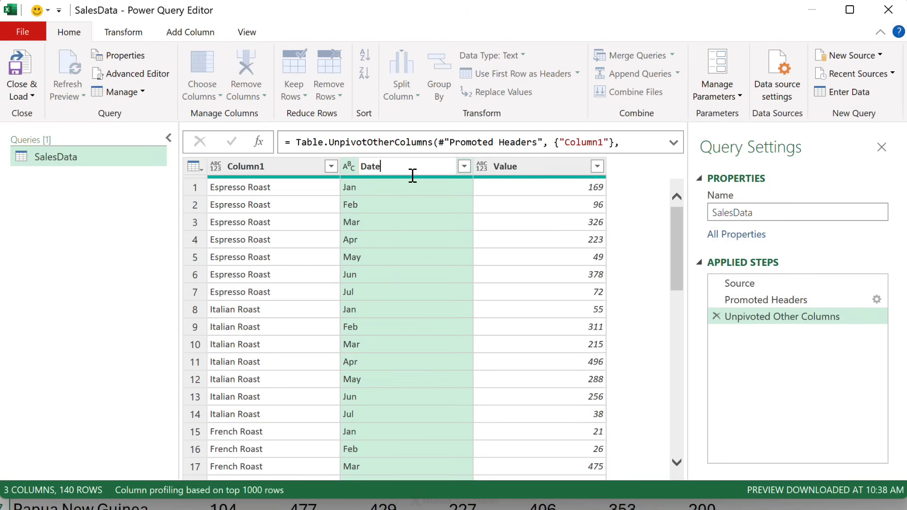
{"action": "key", "text": "Return"}
Rename the Value column as Units Sold and Column1 as Coffee.
{"action": "double_click", "coordinate": [555, 167]}
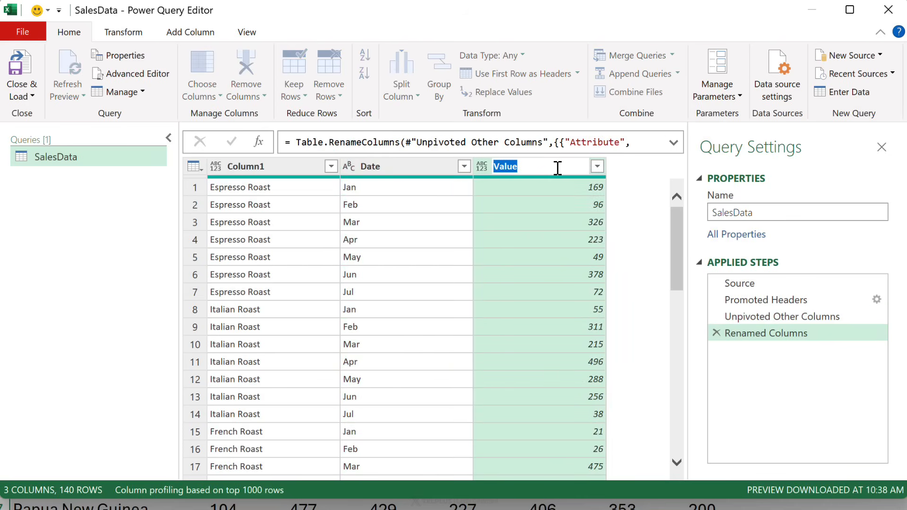
{"action": "type", "text": "Units Sold"}
{"action": "key", "text": "Return"}
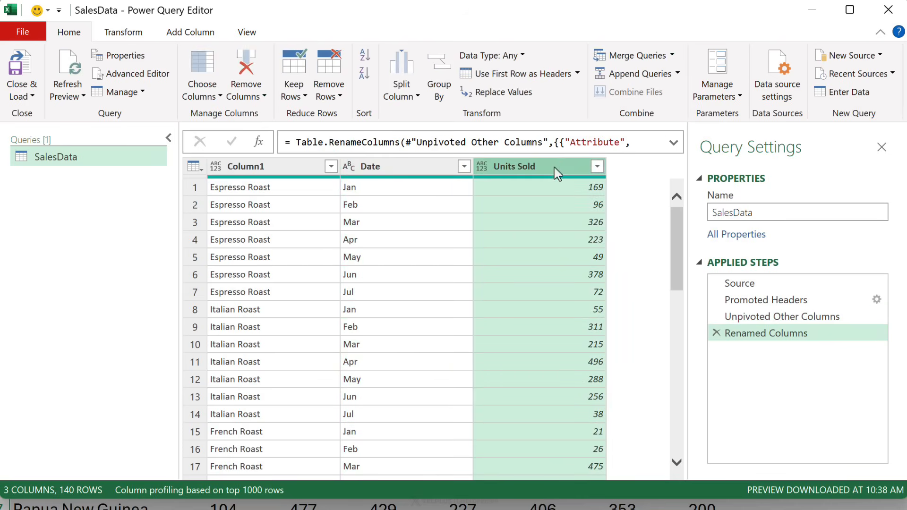
{"action": "double_click", "coordinate": [273, 163]}
{"action": "type", "text": "Cof"}
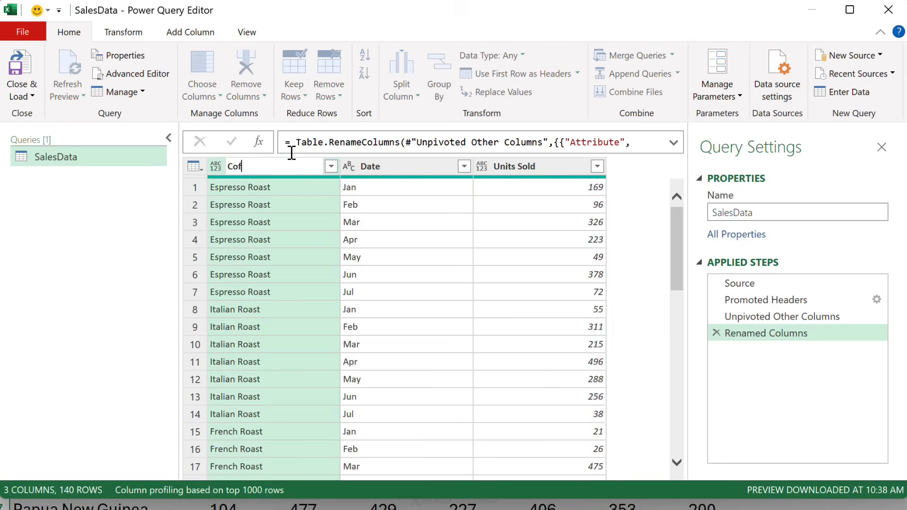
{"action": "type", "text": "fee"}
{"action": "key", "text": "Return"}
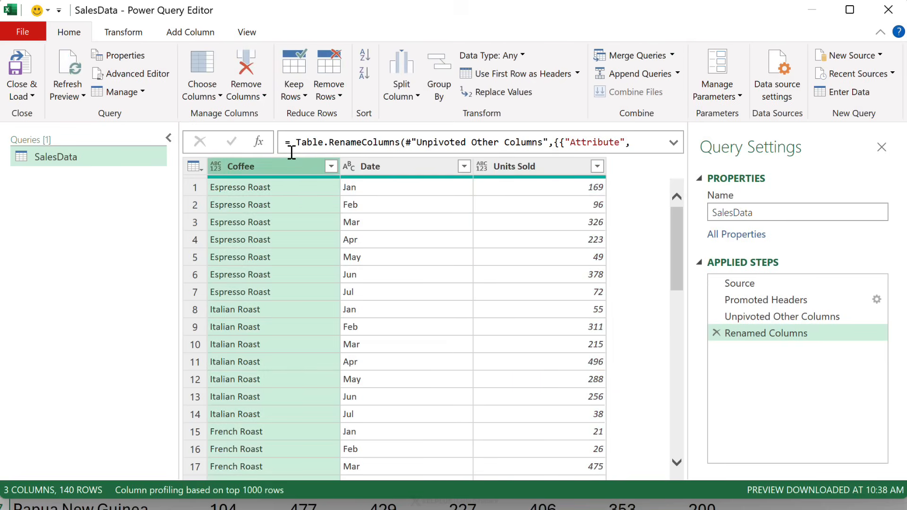
Add the suffix ",2025" to every month name in the Date column.
{"action": "left_click", "coordinate": [392, 174]}
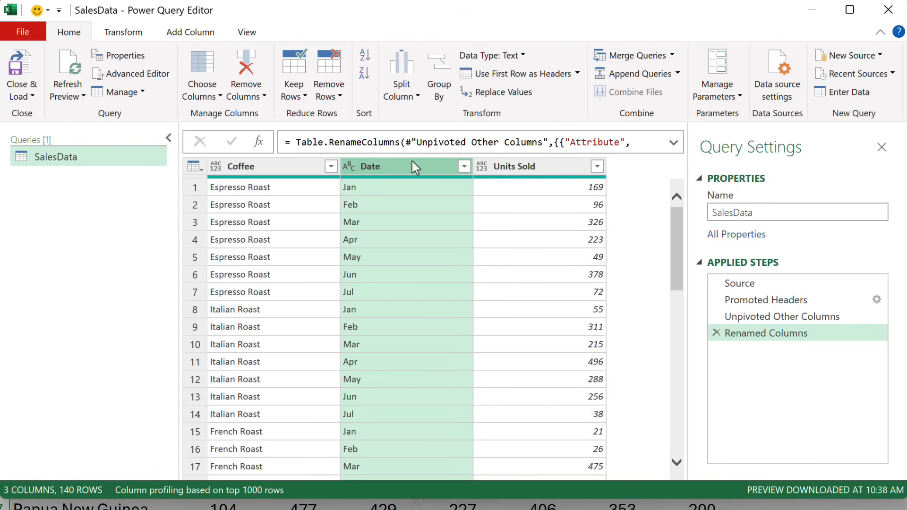
{"action": "left_click", "coordinate": [127, 32]}
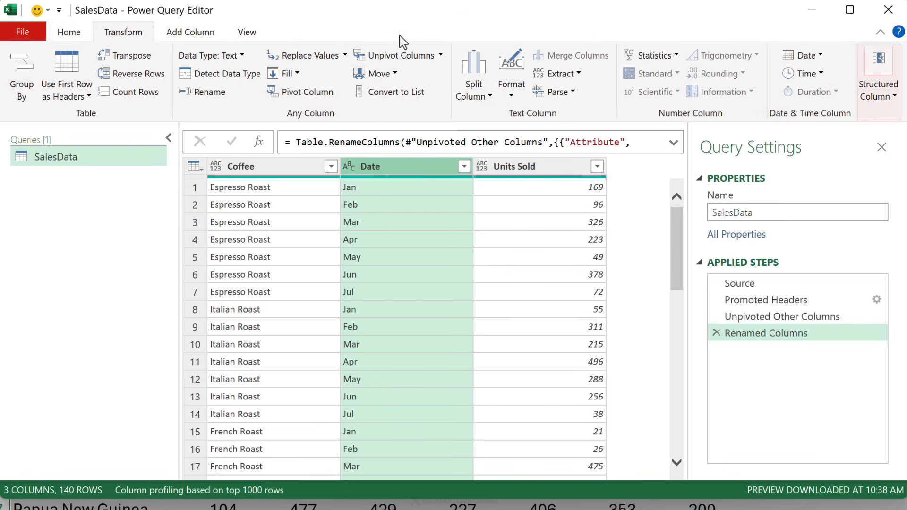
{"action": "left_click", "coordinate": [511, 76]}
{"action": "left_click", "coordinate": [524, 231]}
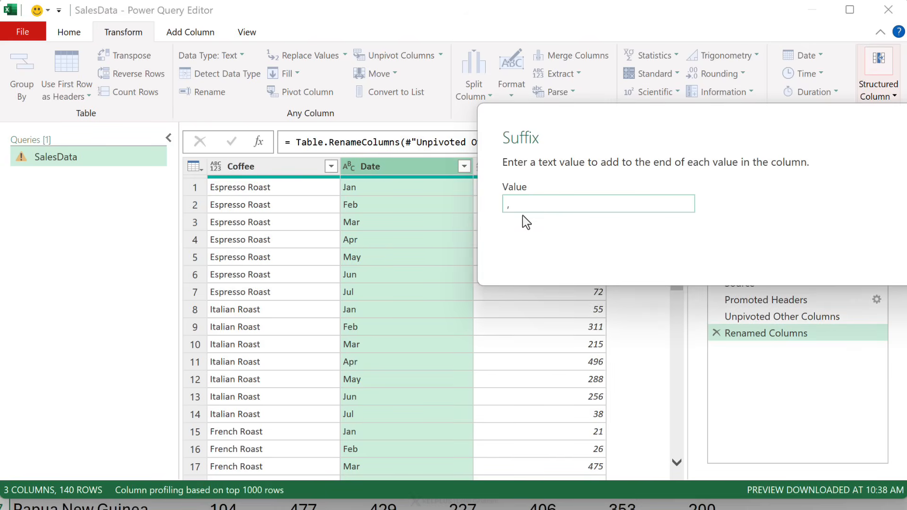
{"action": "key", "text": "Return"}
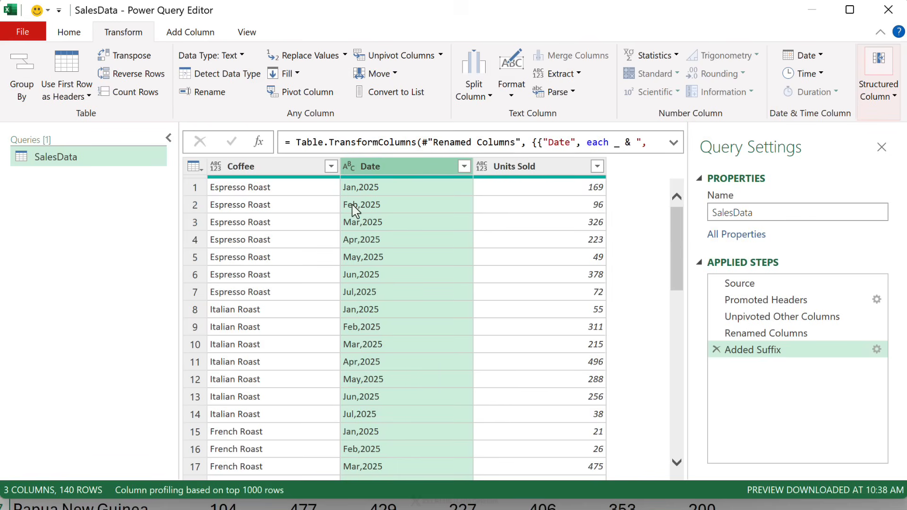
Set the data types of the columns: Date as Date, Units Sold as Whole Number and Coffee as Text.
{"action": "left_click", "coordinate": [348, 168]}
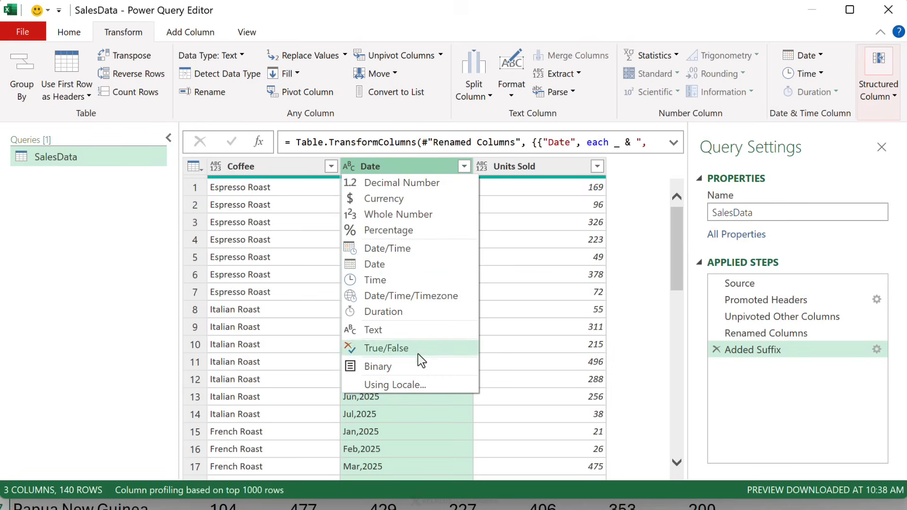
{"action": "left_click", "coordinate": [378, 266]}
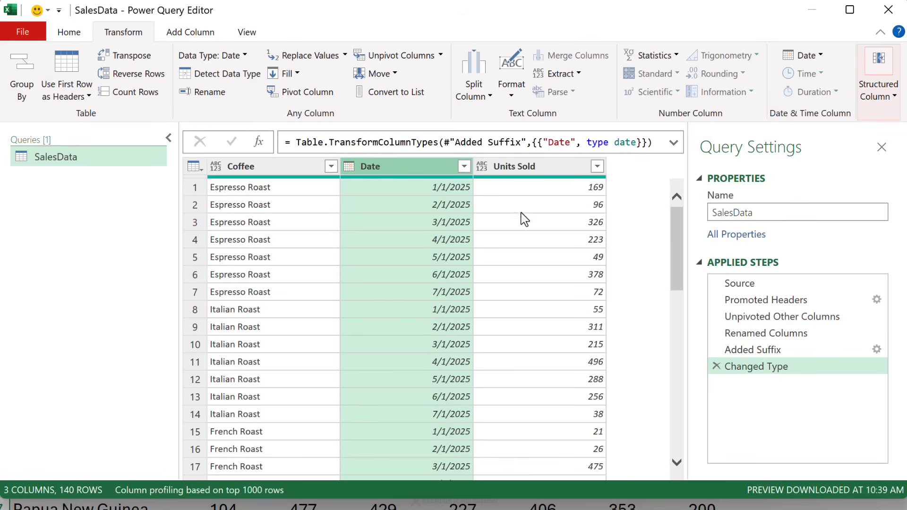
{"action": "left_click", "coordinate": [482, 166]}
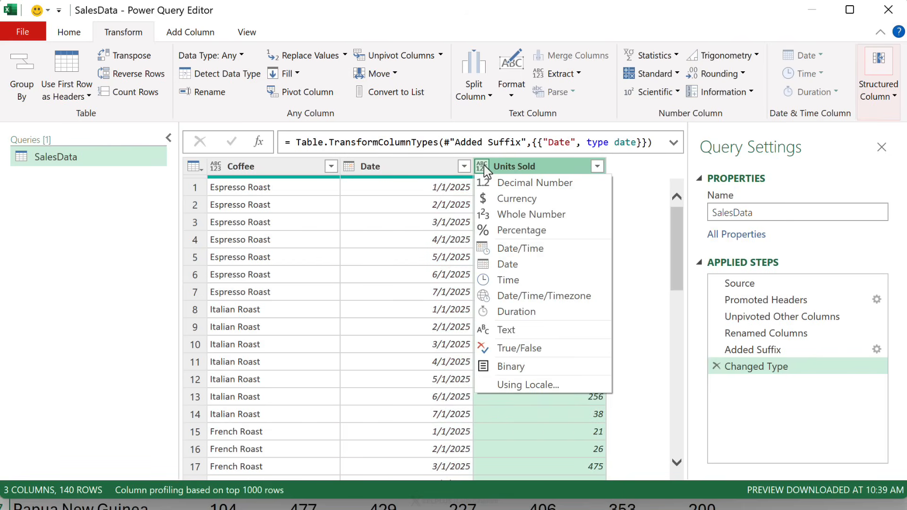
{"action": "left_click", "coordinate": [502, 214]}
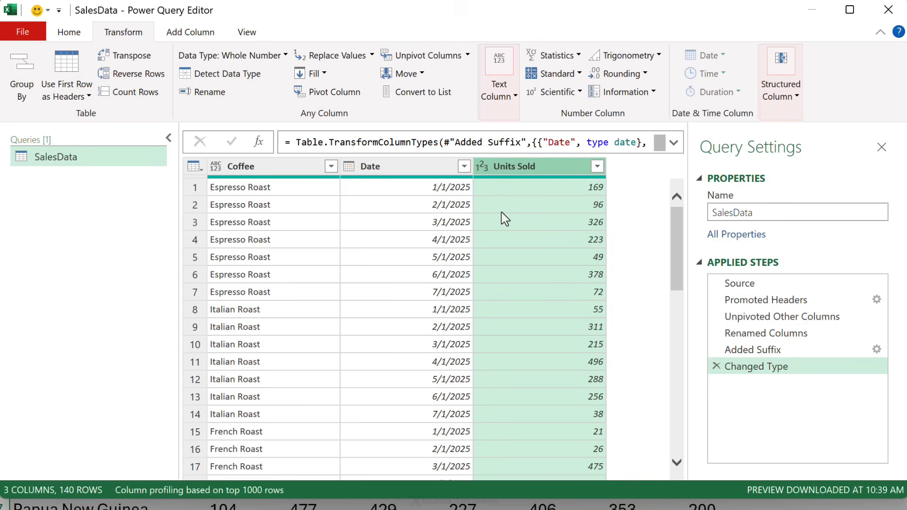
{"action": "left_click", "coordinate": [216, 167]}
{"action": "left_click", "coordinate": [240, 329]}
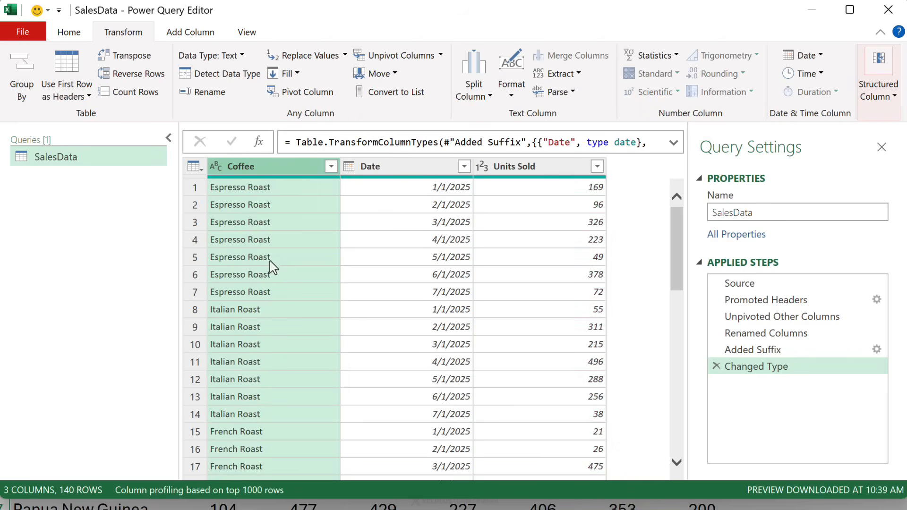
Close the query and load it as a PivotTable Report on a new worksheet.
{"action": "left_click", "coordinate": [69, 32]}
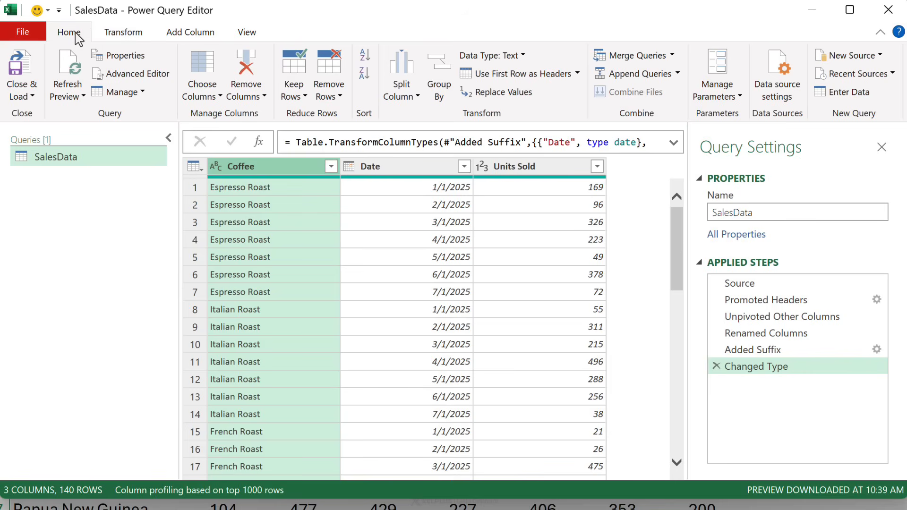
{"action": "left_click", "coordinate": [33, 98]}
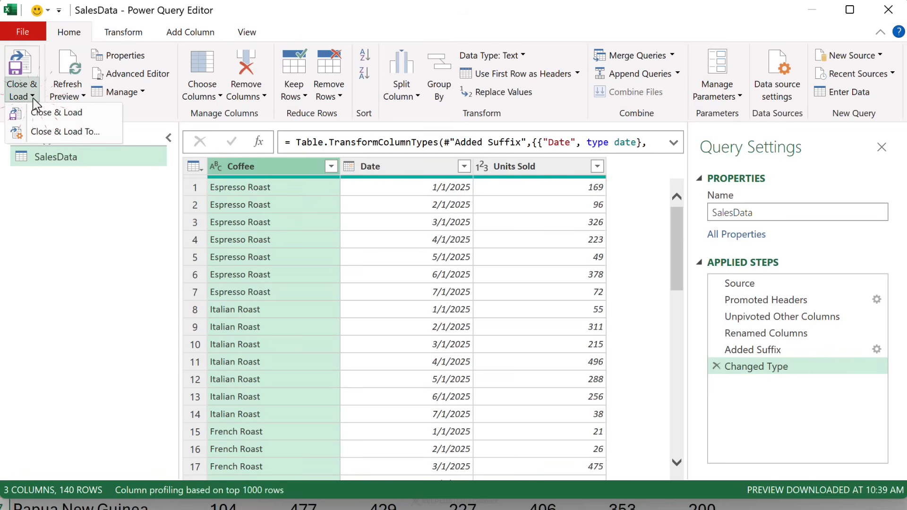
{"action": "left_click", "coordinate": [69, 133]}
{"action": "left_click", "coordinate": [315, 275]}
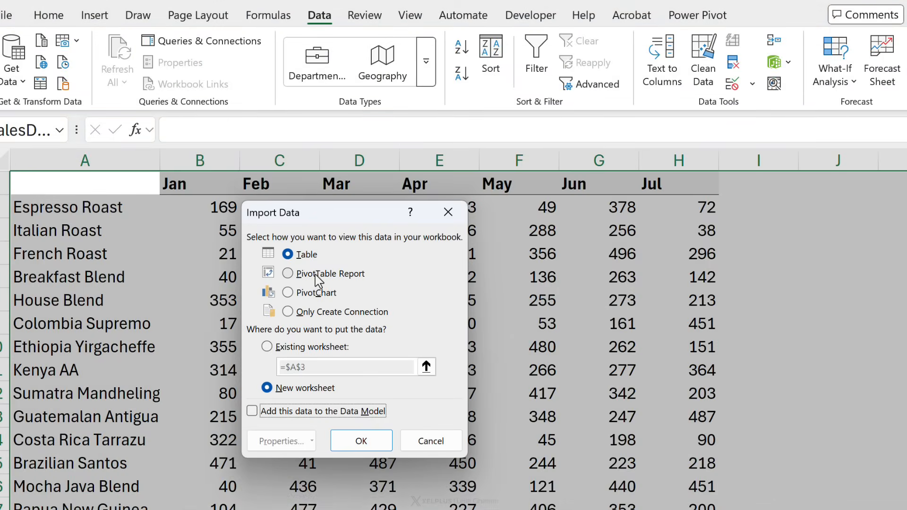
{"action": "left_click", "coordinate": [362, 440]}
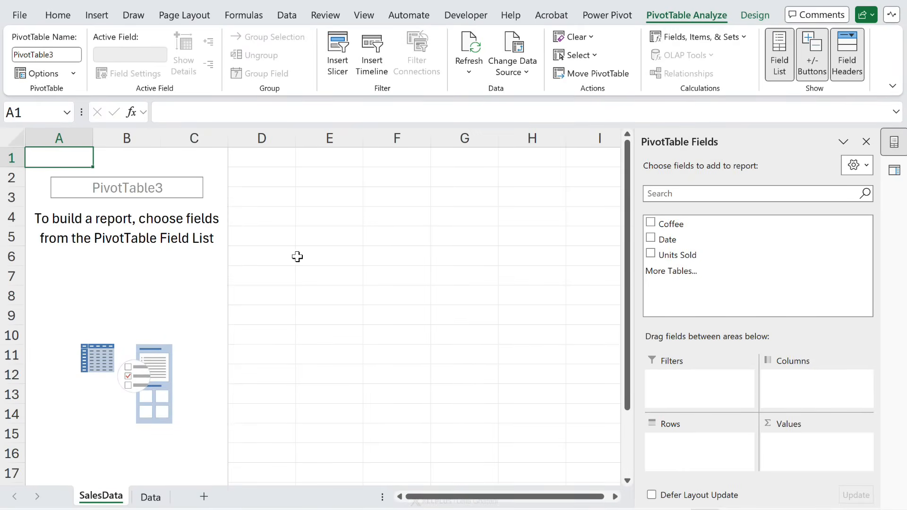
Add Date to the PivotTable's rows and Units Sold to its values as a sum.
{"action": "left_click", "coordinate": [651, 238]}
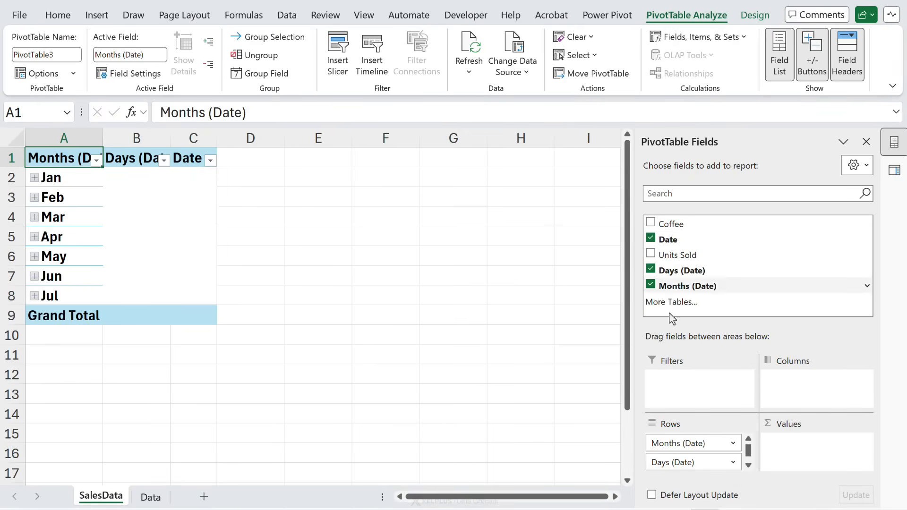
{"action": "left_click", "coordinate": [650, 255]}
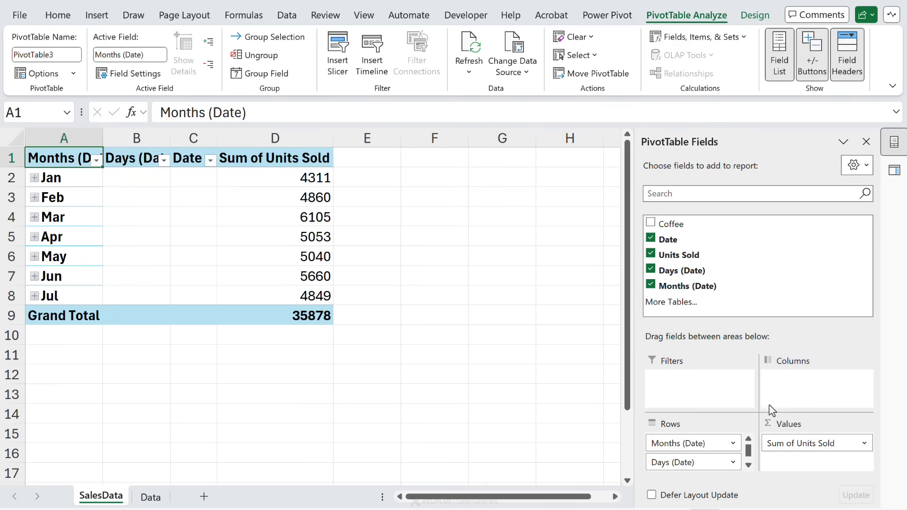
{"action": "left_click_drag", "start_coordinate": [733, 435], "coordinate": [167, 245]}
Group the PivotTable's dates by Quarters only, deselecting Days and Months.
{"action": "left_click", "coordinate": [68, 200]}
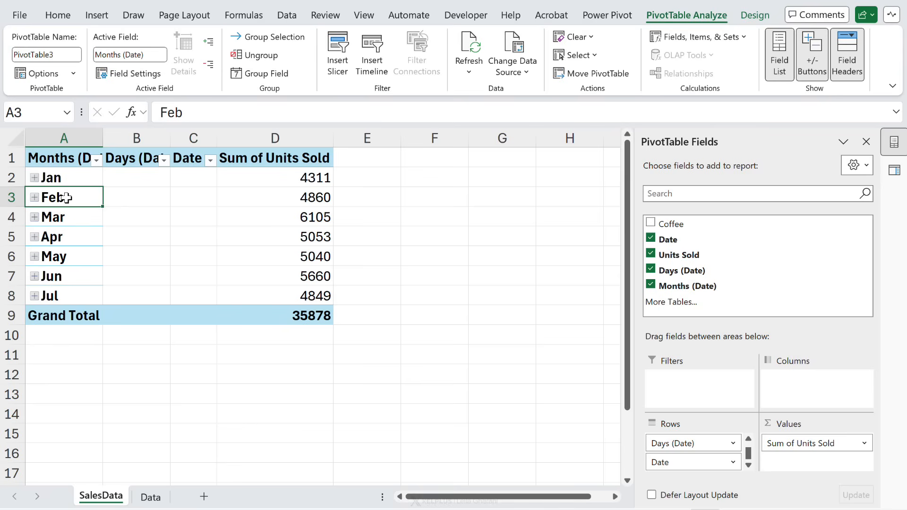
{"action": "right_click", "coordinate": [64, 197]}
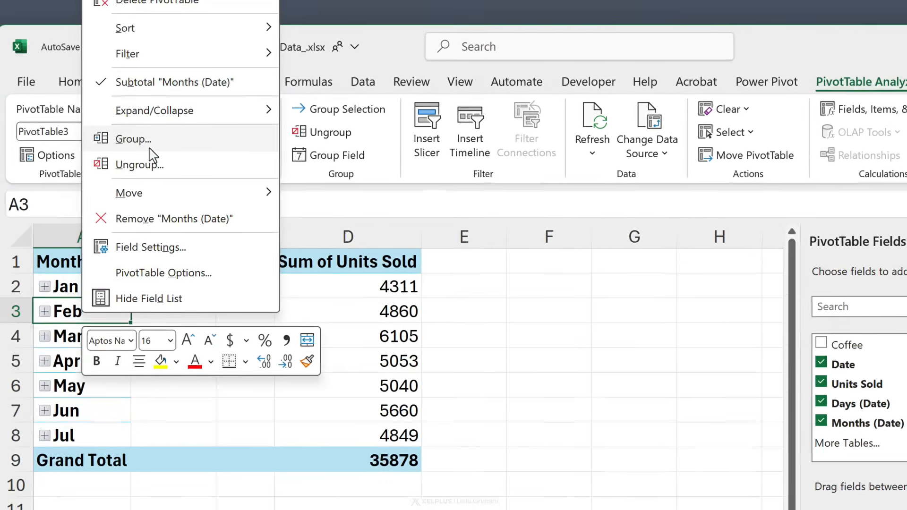
{"action": "left_click", "coordinate": [115, 96]}
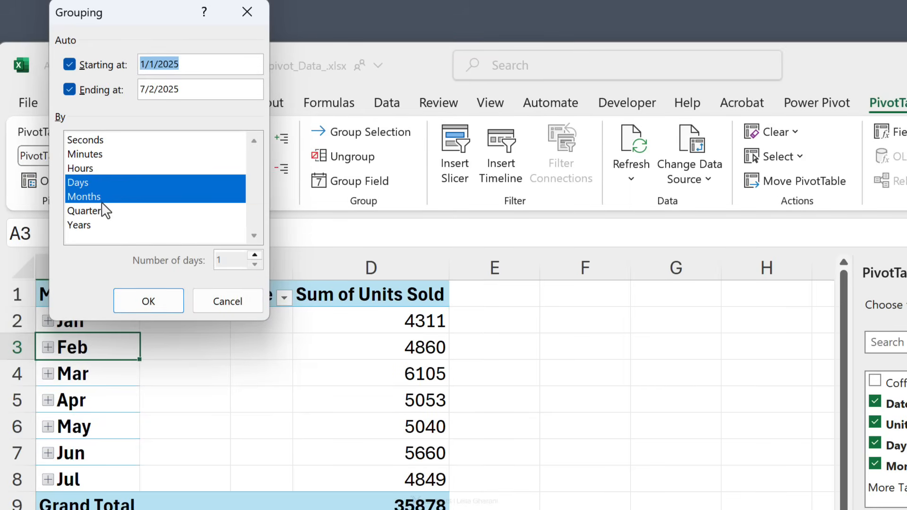
{"action": "left_click", "coordinate": [81, 134]}
{"action": "left_click", "coordinate": [94, 182]}
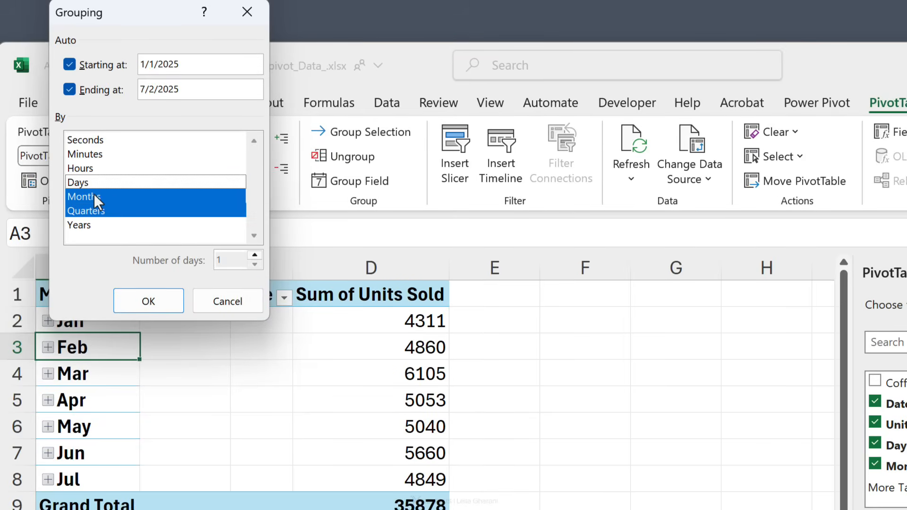
{"action": "left_click", "coordinate": [93, 195]}
{"action": "left_click", "coordinate": [160, 308]}
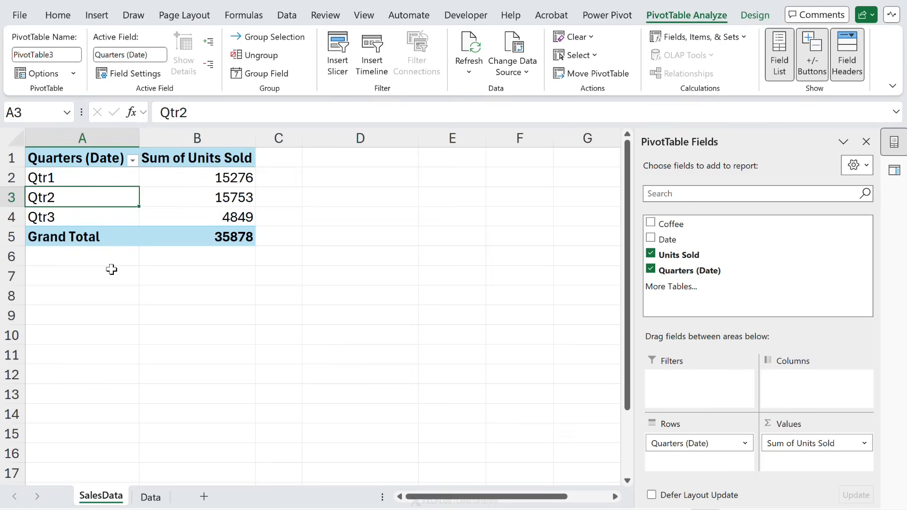
Unhide the hidden worksheet Sheet1.
{"action": "right_click", "coordinate": [104, 497]}
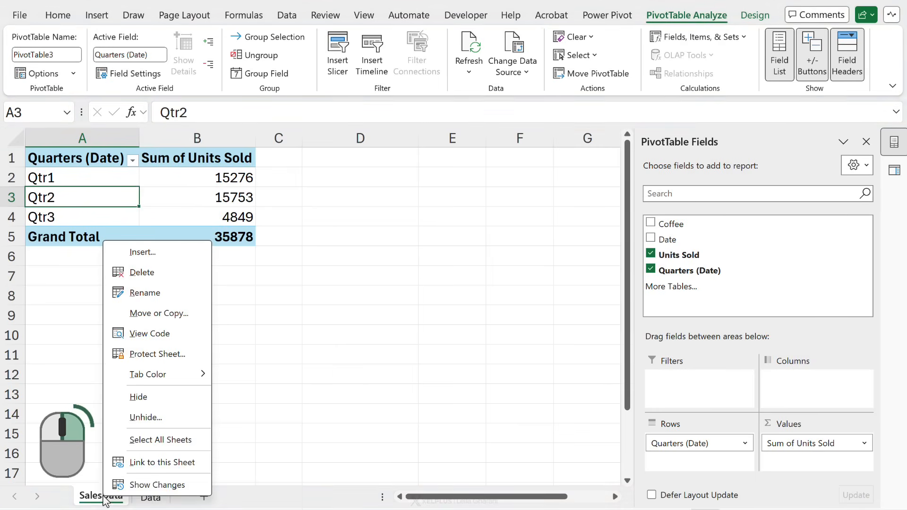
{"action": "left_click", "coordinate": [154, 418]}
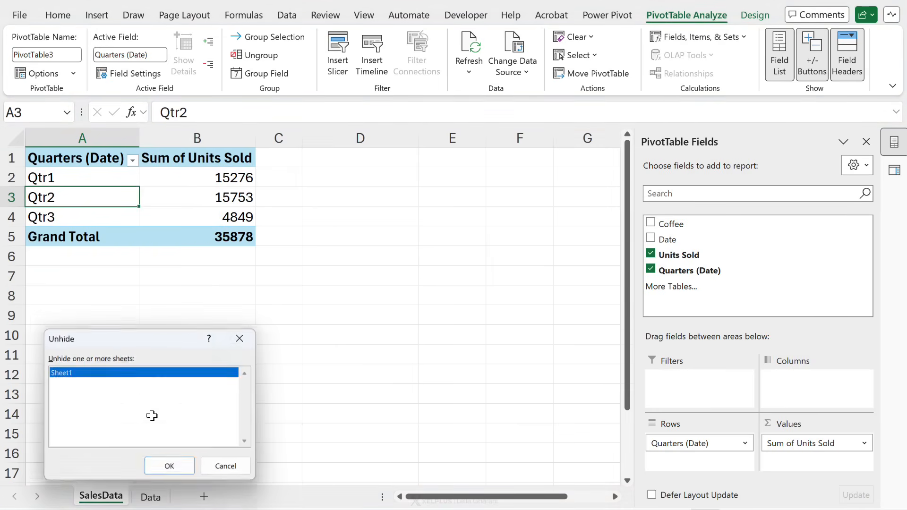
{"action": "left_click", "coordinate": [171, 466]}
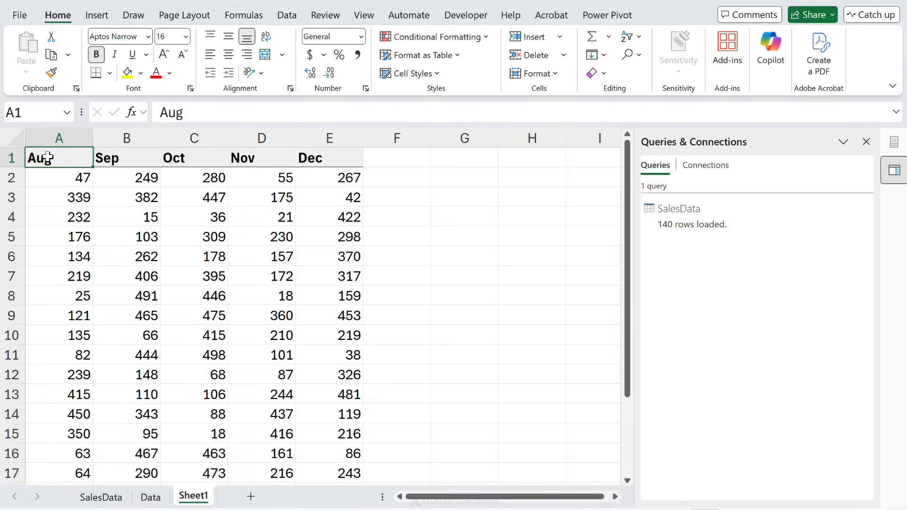
Copy the Aug to Dec monthly figures with their headers, range A1:E21, from Sheet1.
{"action": "key", "text": "shift+Right"}
{"action": "key", "text": "shift+Right"}
{"action": "key", "text": "shift+Right"}
{"action": "key", "text": "shift+Right"}
{"action": "key", "text": "ctrl+shift+Down"}
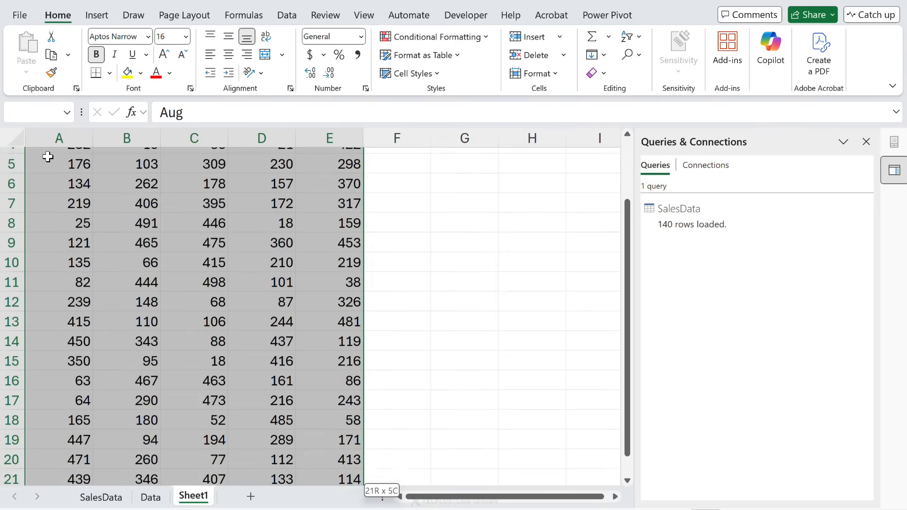
{"action": "key", "text": "ctrl+c"}
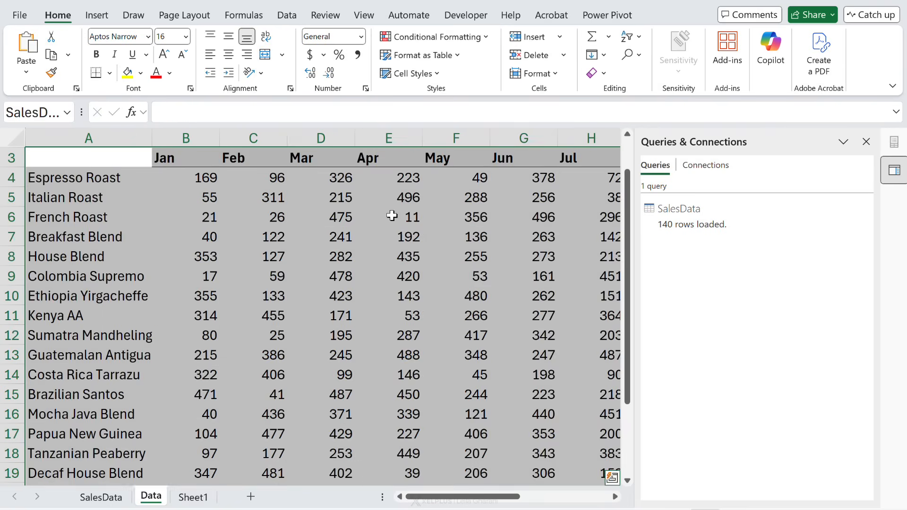
Paste the copied Aug to Dec columns into the Data sheet directly beside the Jul column, starting at cell I3.
{"action": "left_click", "coordinate": [455, 159]}
{"action": "key", "text": "Right"}
{"action": "key", "text": "Right"}
{"action": "key", "text": "Right"}
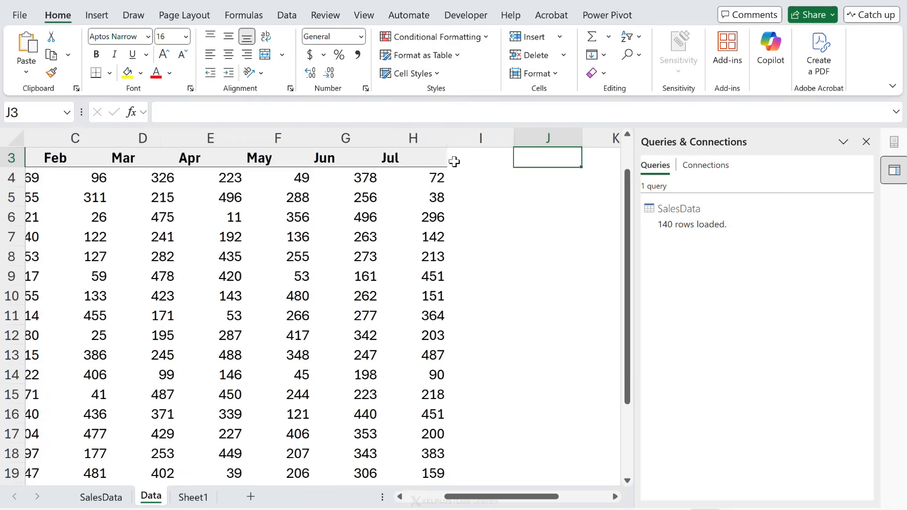
{"action": "key", "text": "ctrl+v"}
{"action": "key", "text": "Right"}
{"action": "key", "text": "Right"}
{"action": "key", "text": "Right"}
{"action": "key", "text": "Right"}
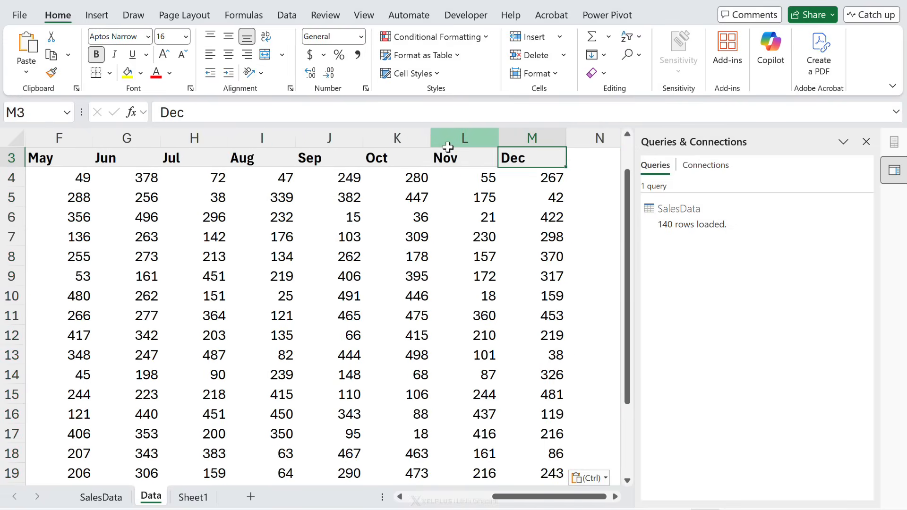
Refresh the quarterly PivotTable on the SalesData sheet to include the added months.
{"action": "left_click", "coordinate": [99, 498]}
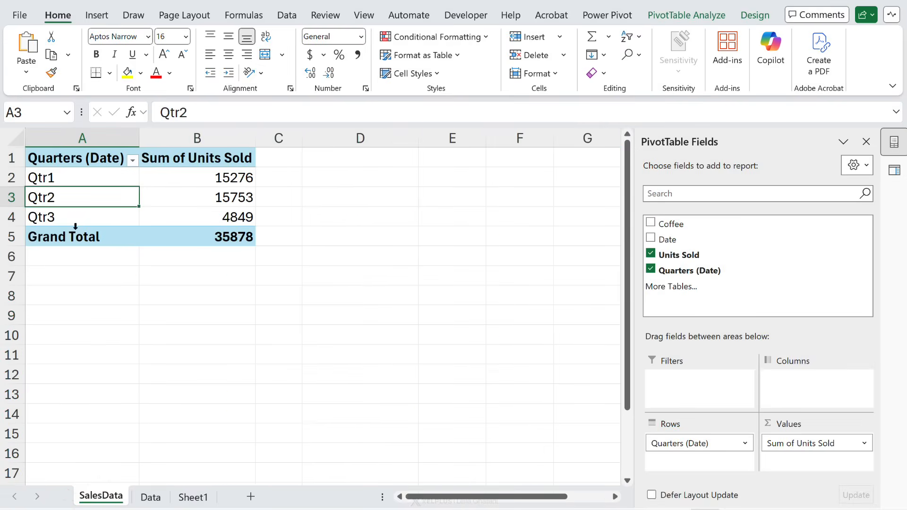
{"action": "right_click", "coordinate": [73, 197]}
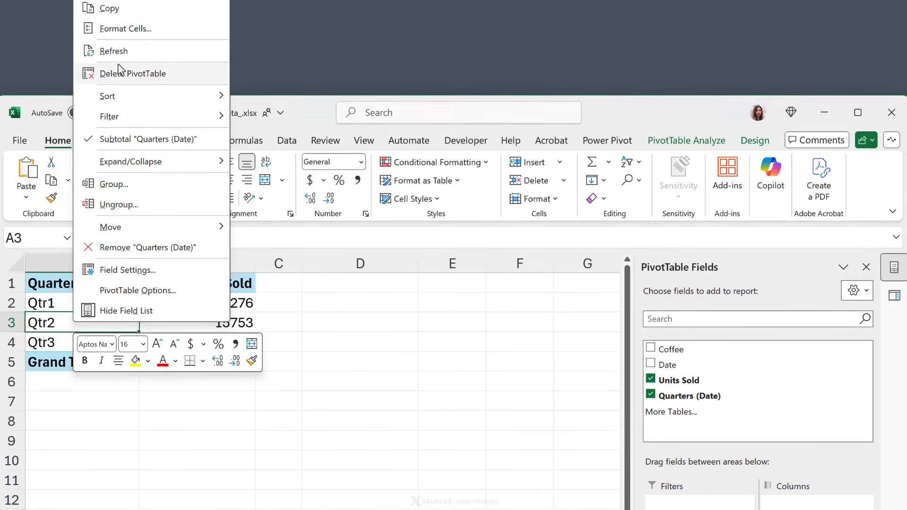
{"action": "left_click", "coordinate": [116, 51]}
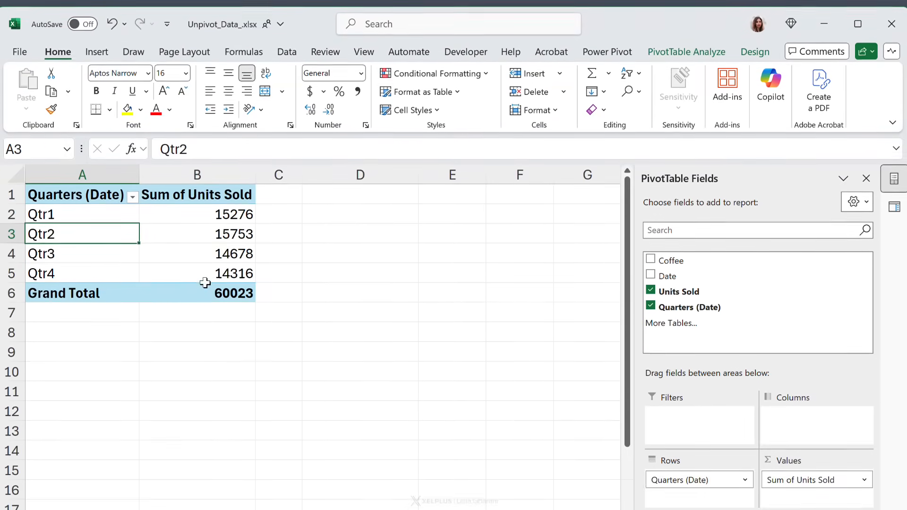
{"action": "left_click", "coordinate": [205, 280]}
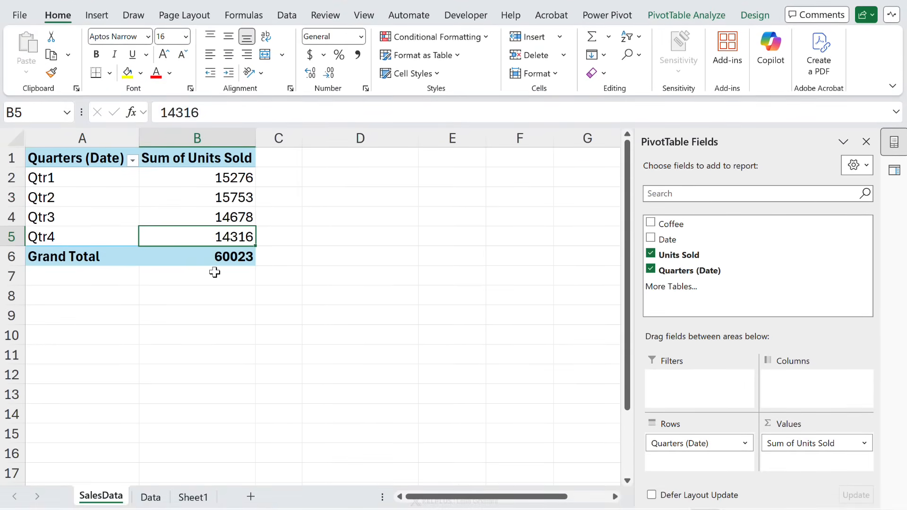